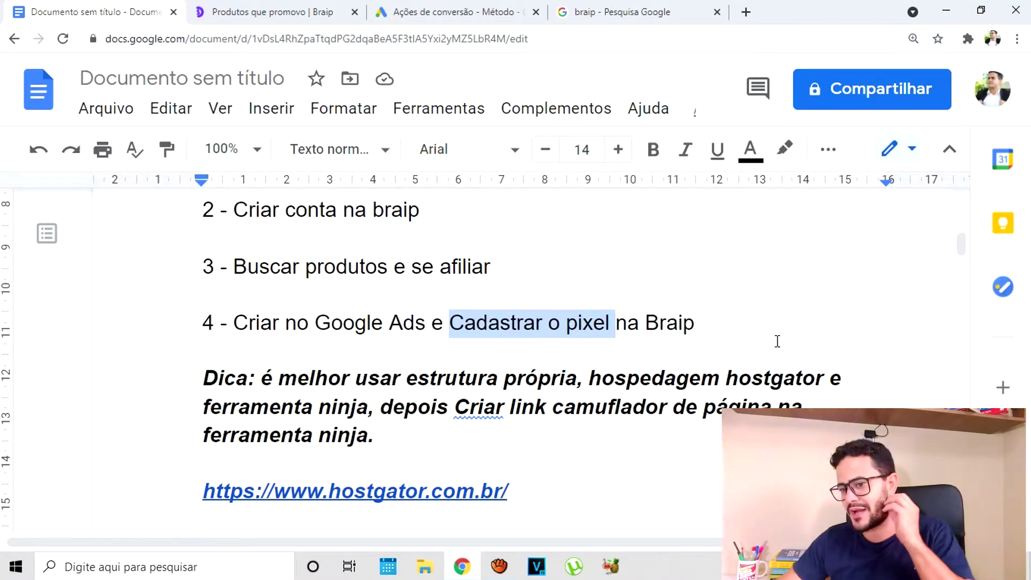
- Switch from the document to Google Ads and open the Método - 02 account from the manager account
{"action": "scroll", "coordinate": [784, 319], "scroll_direction": "down", "scroll_amount": 5}
{"action": "scroll", "coordinate": [742, 403], "scroll_direction": "down", "scroll_amount": 4}
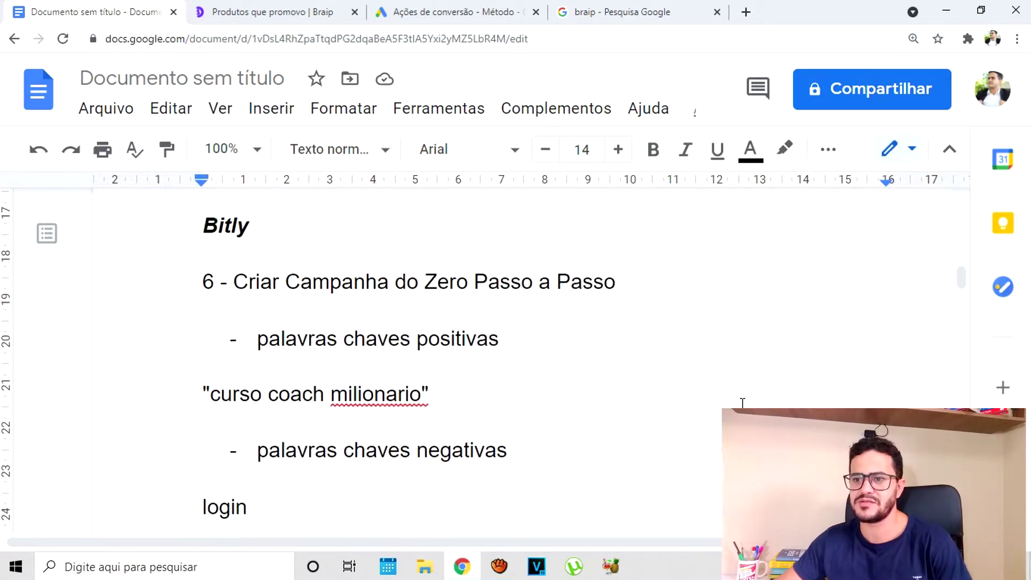
{"action": "left_click", "coordinate": [425, 12]}
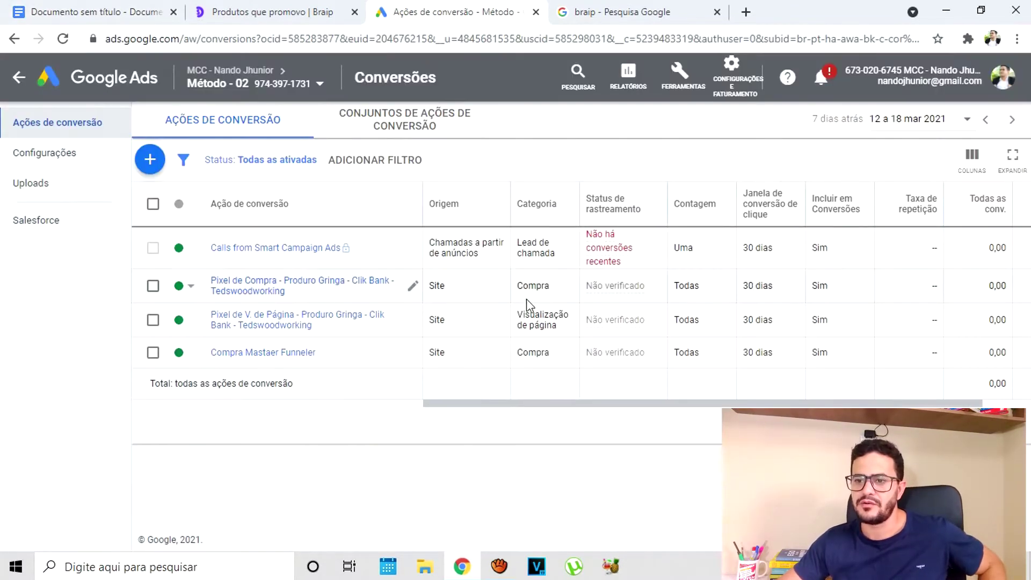
{"action": "left_click", "coordinate": [111, 83]}
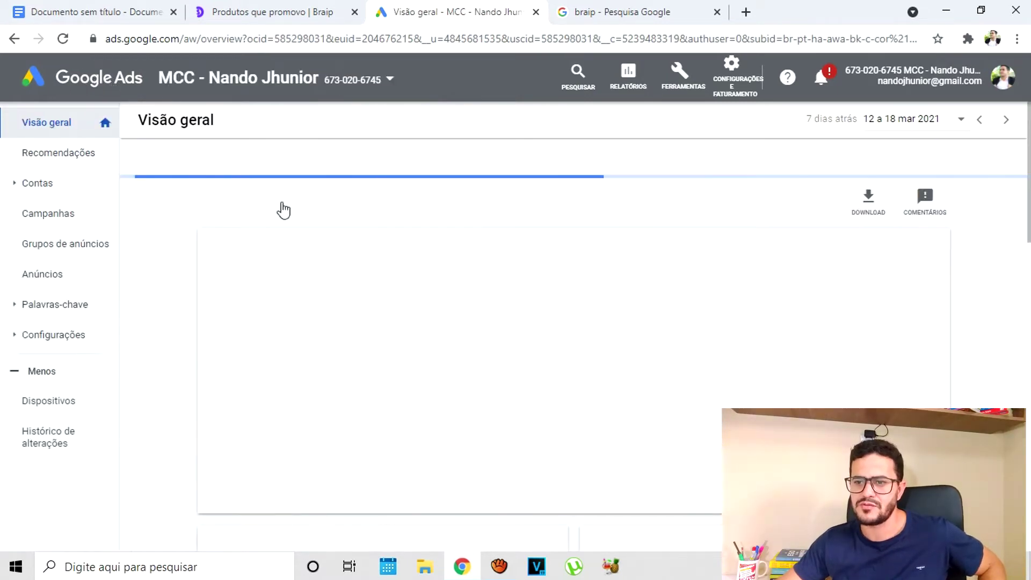
{"action": "left_click", "coordinate": [388, 80]}
{"action": "left_click", "coordinate": [209, 223]}
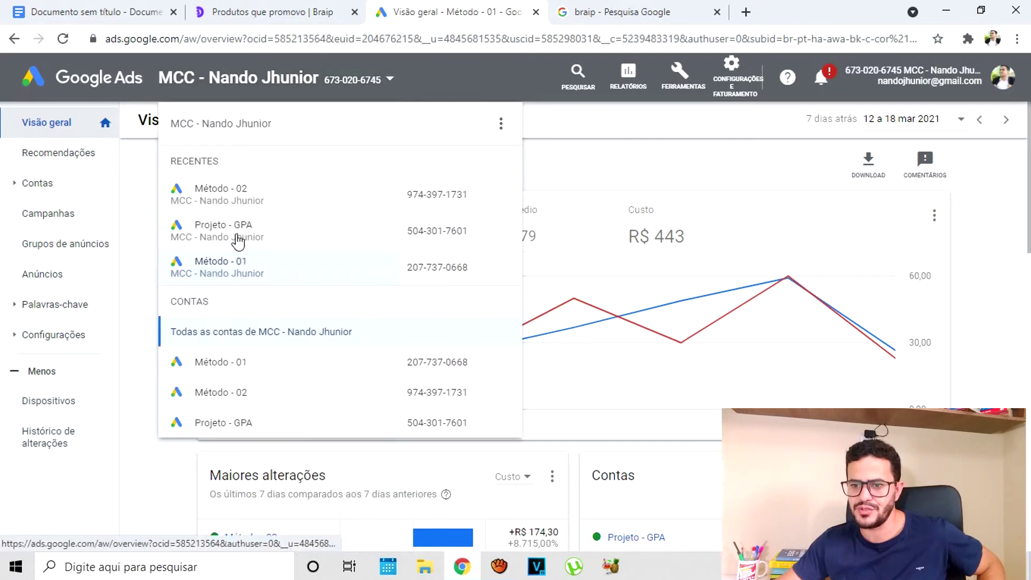
{"action": "left_click", "coordinate": [259, 205]}
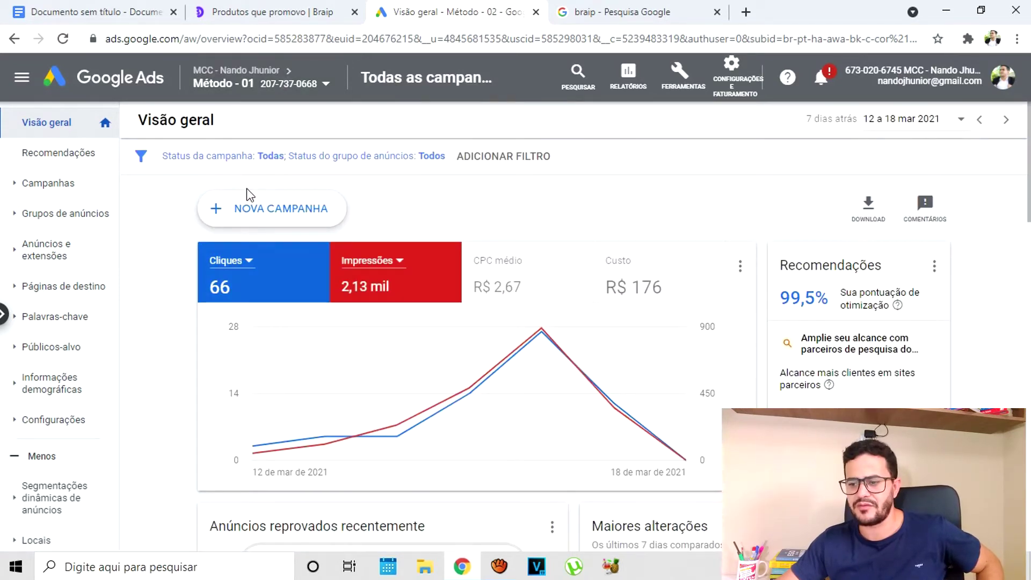
- Start a new campaign with the Vendas goal and the Rede de pesquisa type, and continue to its settings
{"action": "left_click", "coordinate": [276, 219]}
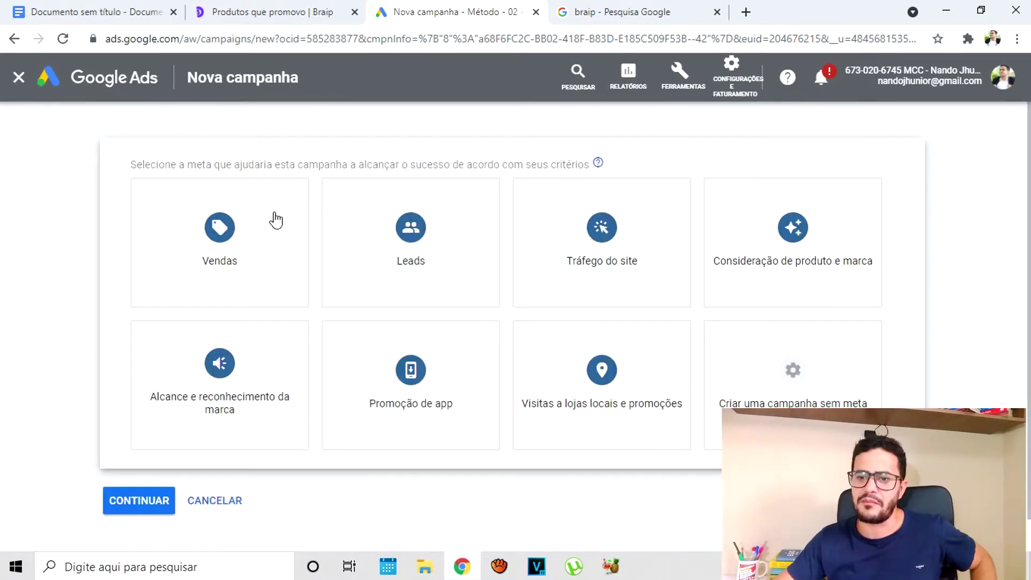
{"action": "left_click", "coordinate": [248, 244]}
{"action": "left_click", "coordinate": [247, 239]}
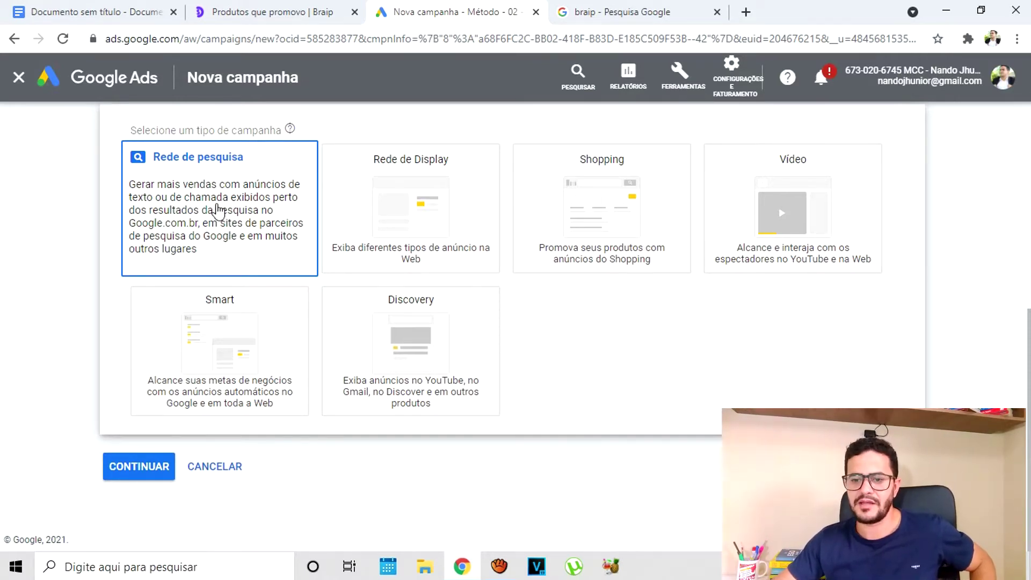
{"action": "left_click", "coordinate": [218, 211]}
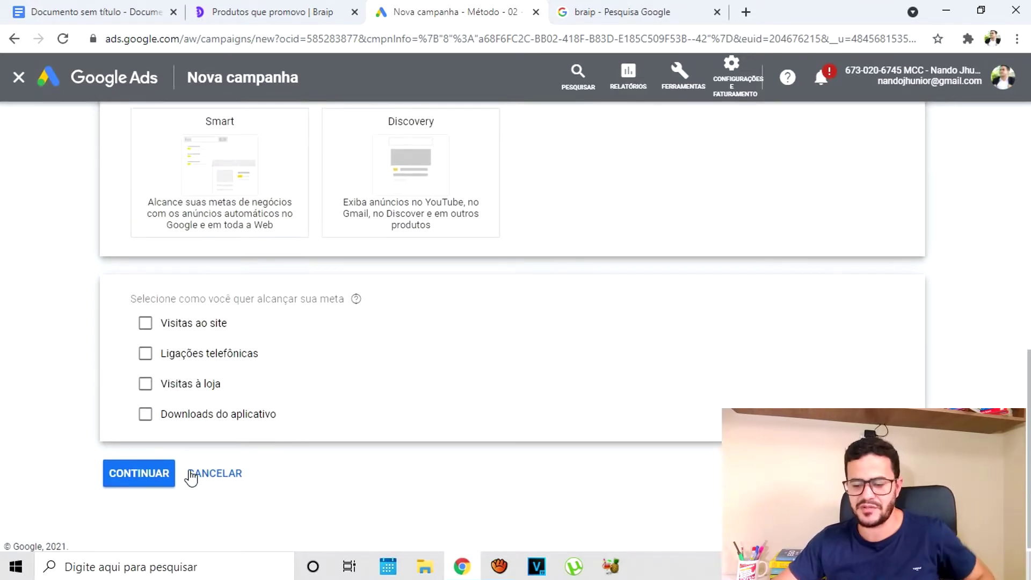
{"action": "left_click", "coordinate": [150, 484]}
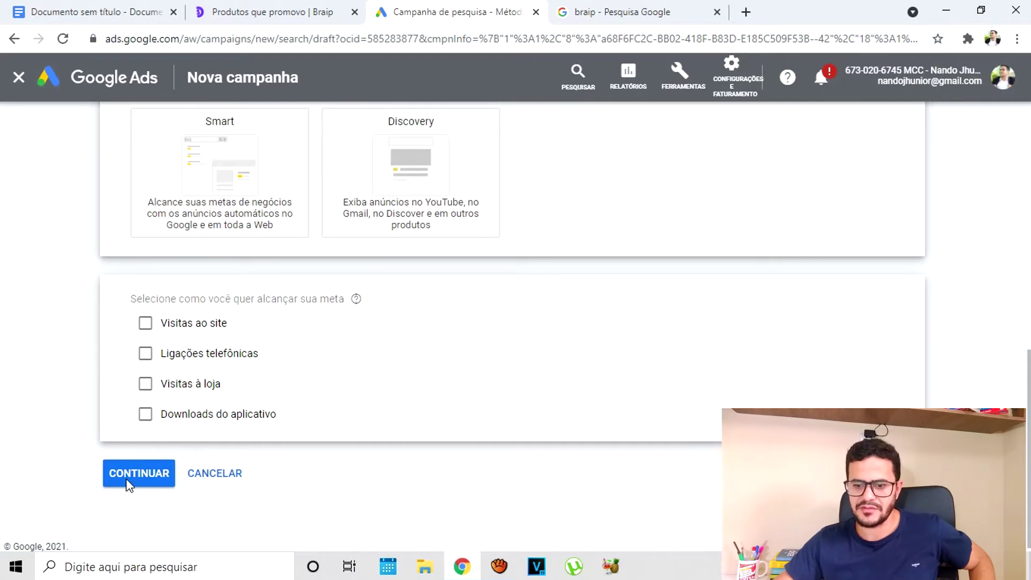
{"action": "left_click", "coordinate": [146, 472]}
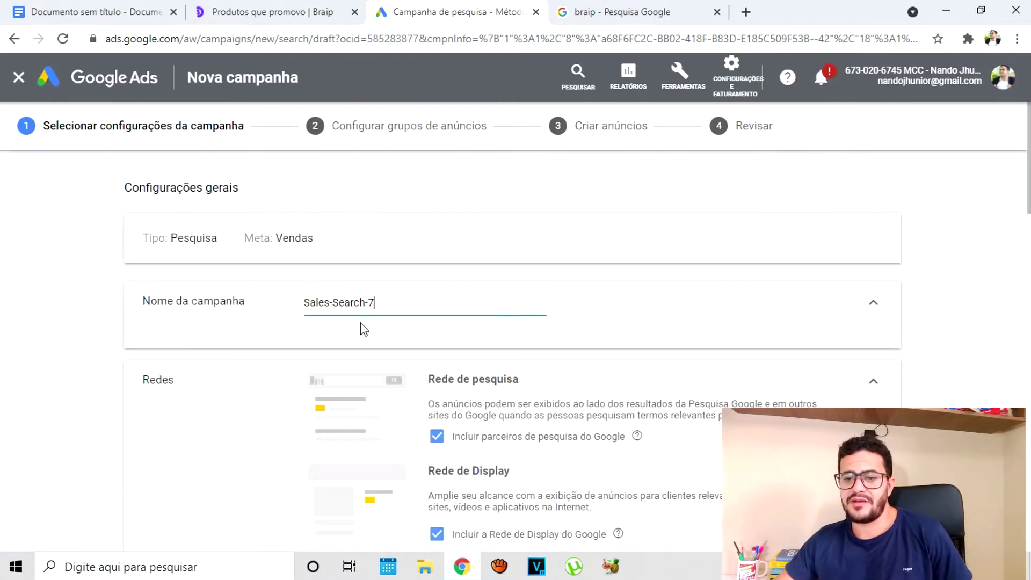
- Name the campaign "Curso Coach Milionário" using the product name copied from the Braip promoted products list
{"action": "left_click_drag", "start_coordinate": [403, 302], "coordinate": [271, 315]}
{"action": "left_click", "coordinate": [255, 10]}
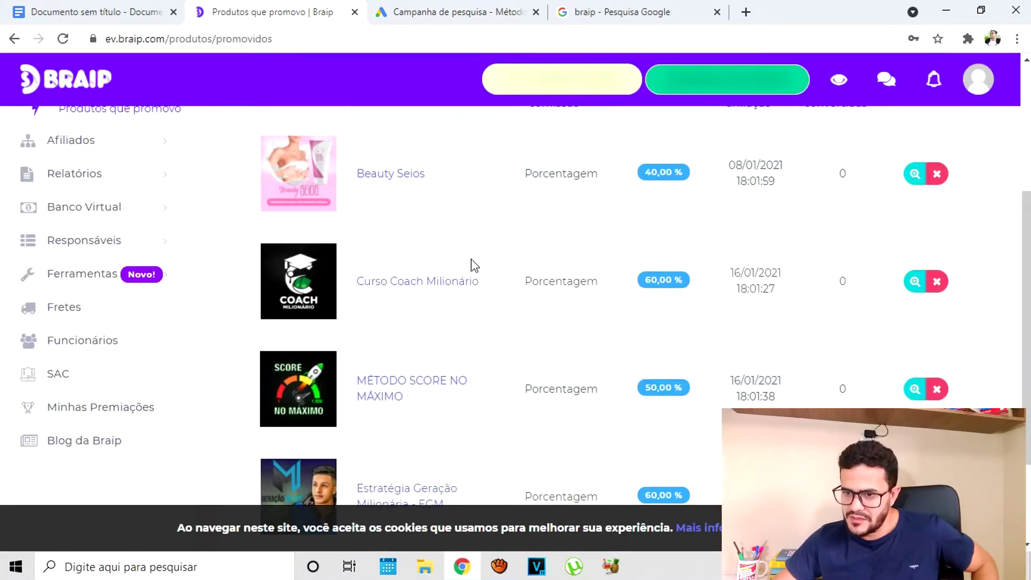
{"action": "left_click_drag", "start_coordinate": [488, 285], "coordinate": [359, 282]}
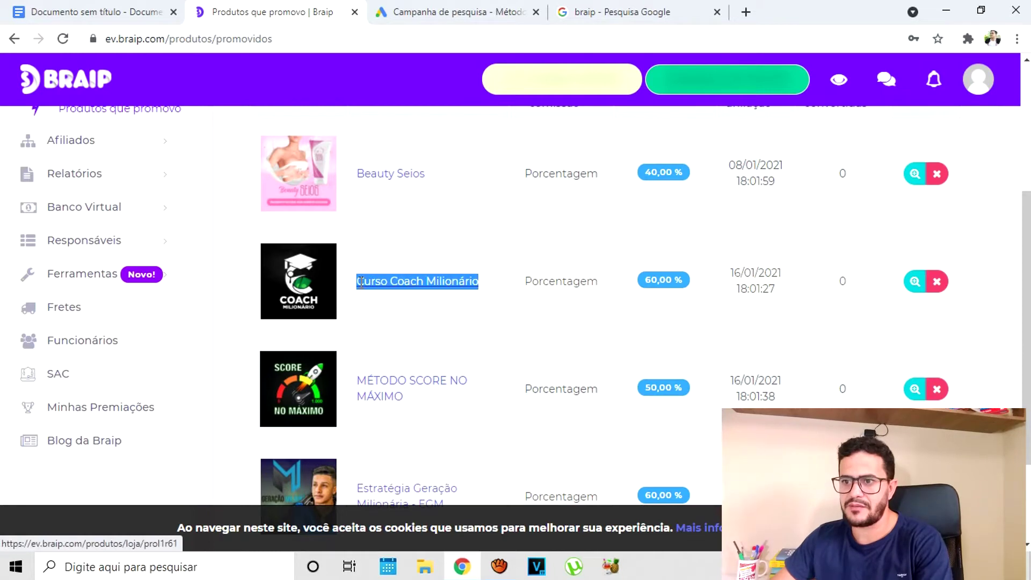
{"action": "key", "text": "ctrl+c"}
{"action": "left_click", "coordinate": [454, 11]}
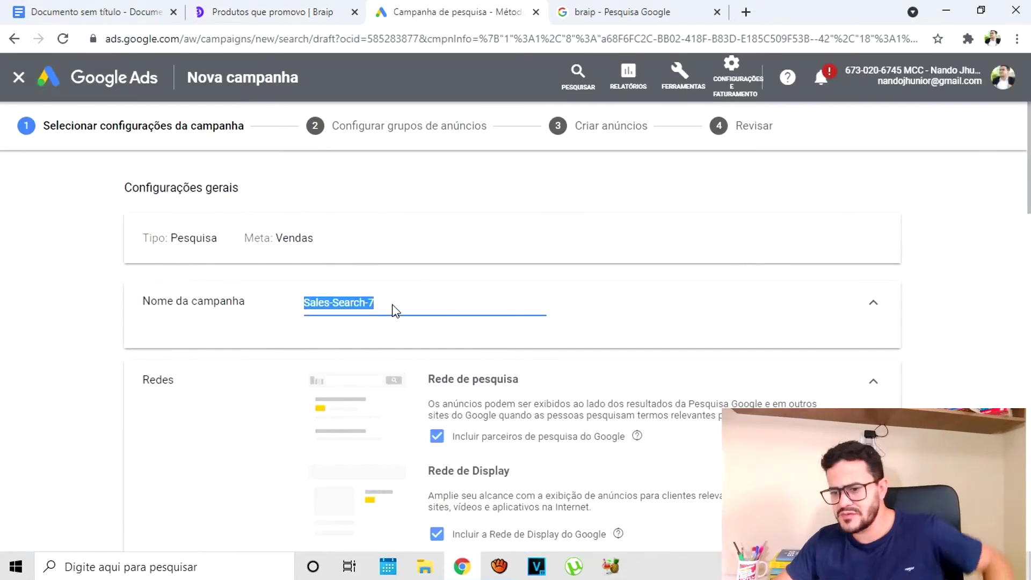
{"action": "key", "text": "ctrl+v"}
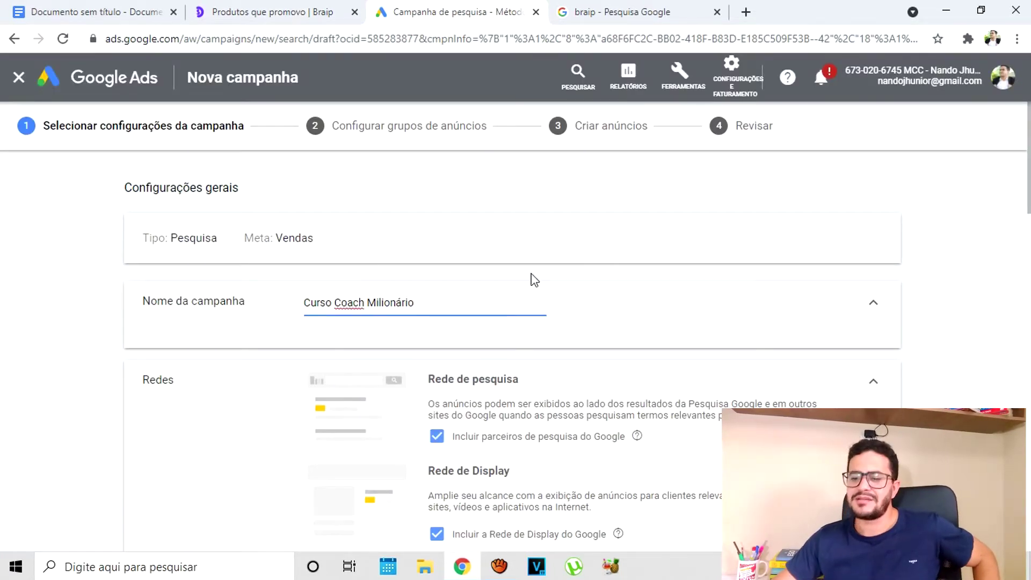
- Exclude Google search partners and the Google Display Network from the campaign's networks
{"action": "scroll", "coordinate": [535, 279], "scroll_direction": "down", "scroll_amount": 1}
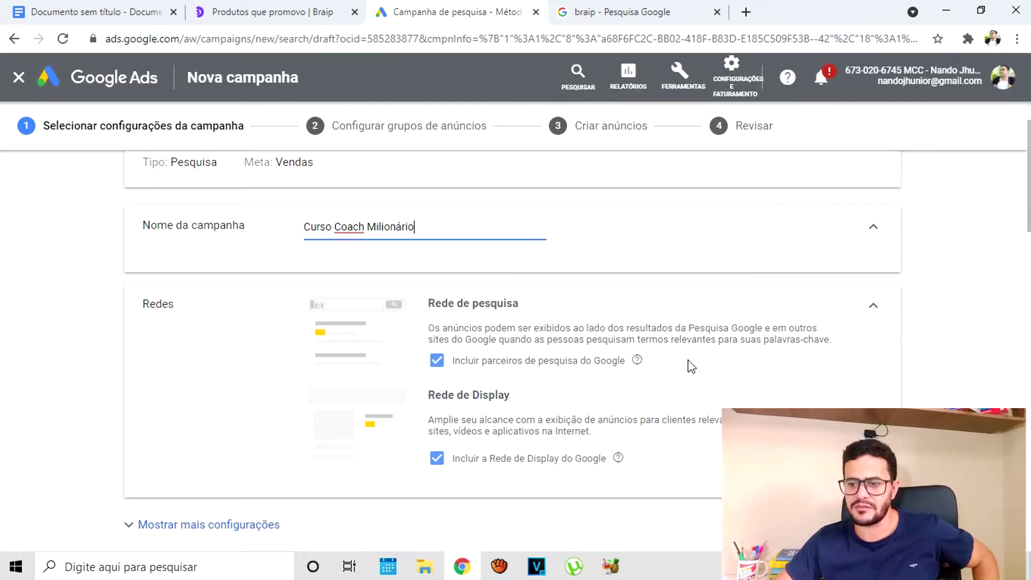
{"action": "left_click", "coordinate": [442, 365]}
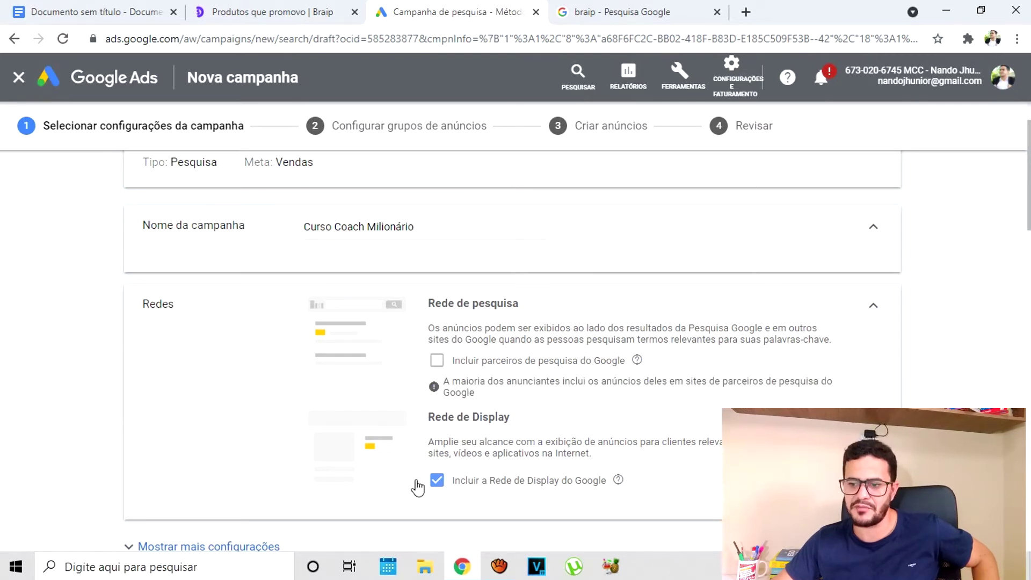
{"action": "left_click", "coordinate": [434, 480]}
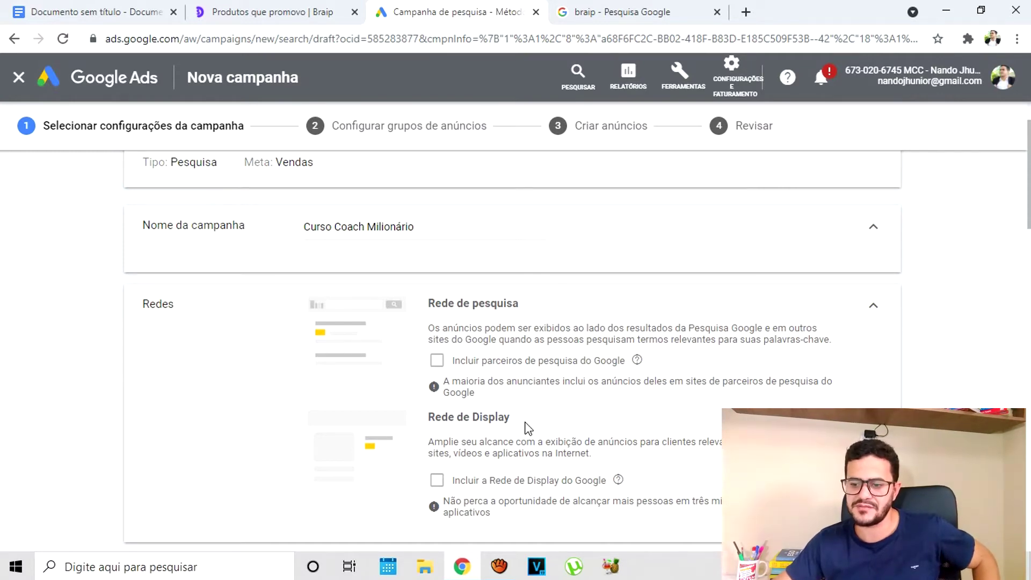
{"action": "left_click", "coordinate": [437, 484]}
{"action": "left_click", "coordinate": [438, 484]}
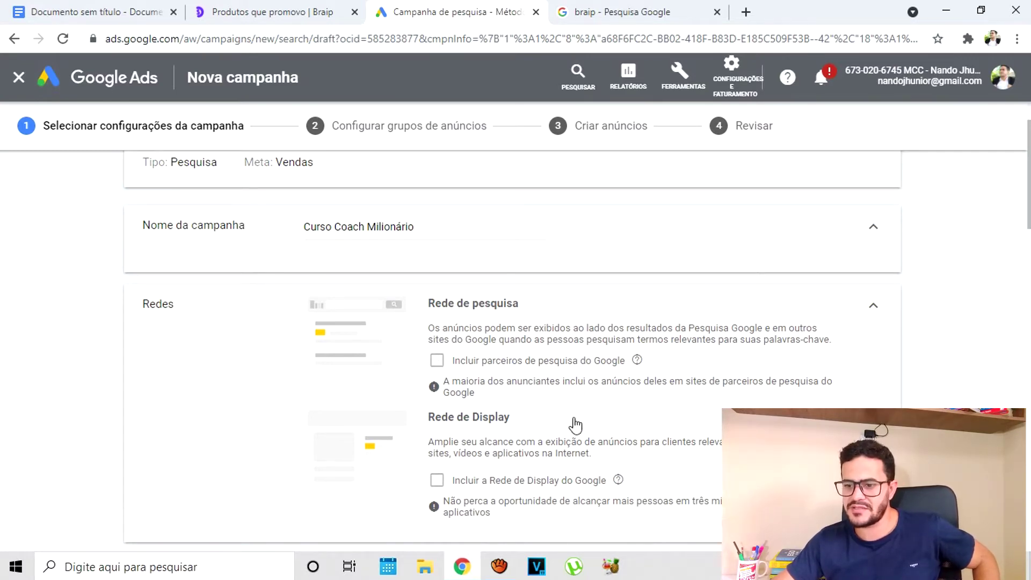
{"action": "left_click_drag", "start_coordinate": [530, 396], "coordinate": [419, 304]}
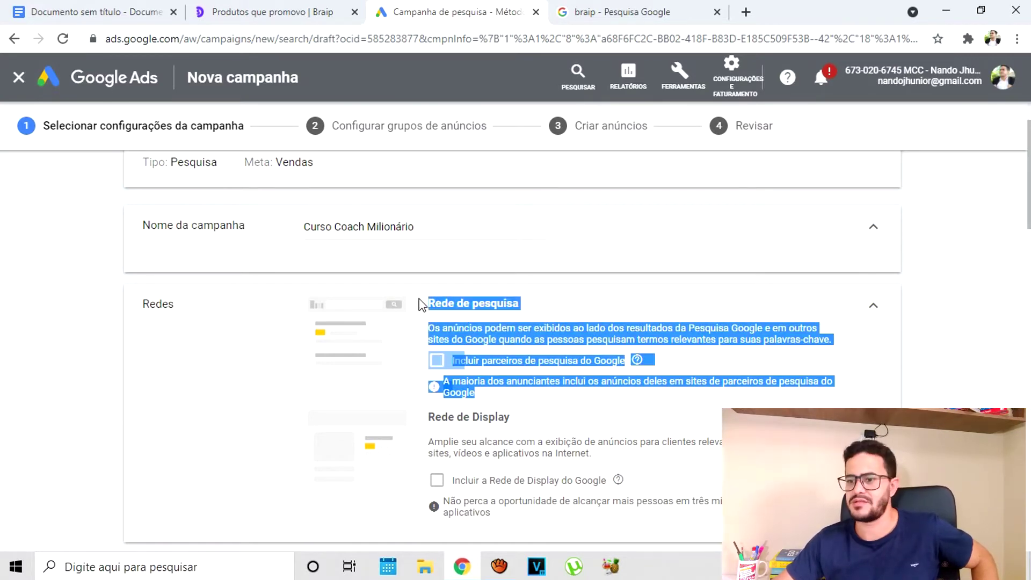
{"action": "left_click", "coordinate": [941, 289]}
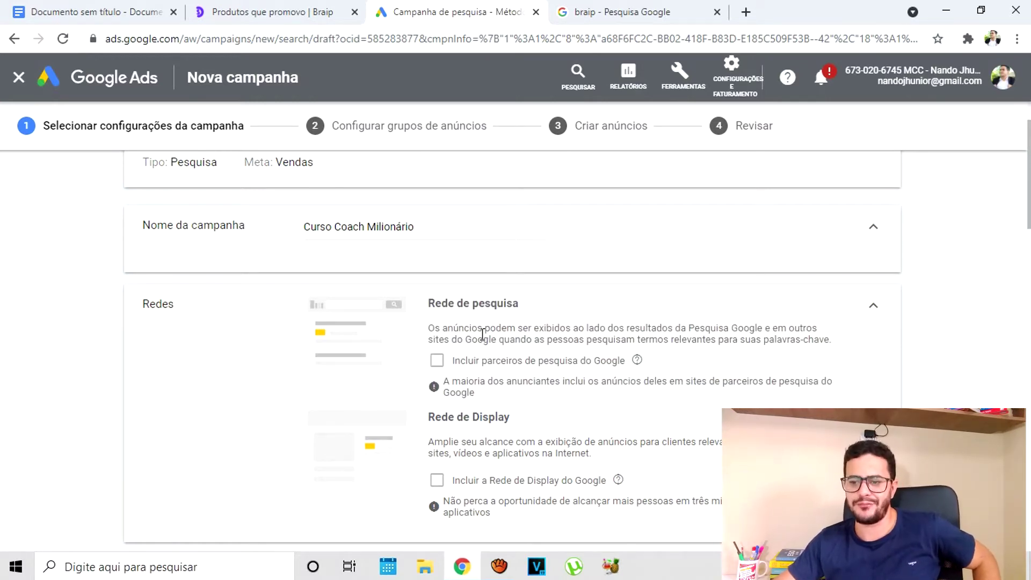
{"action": "left_click", "coordinate": [437, 361]}
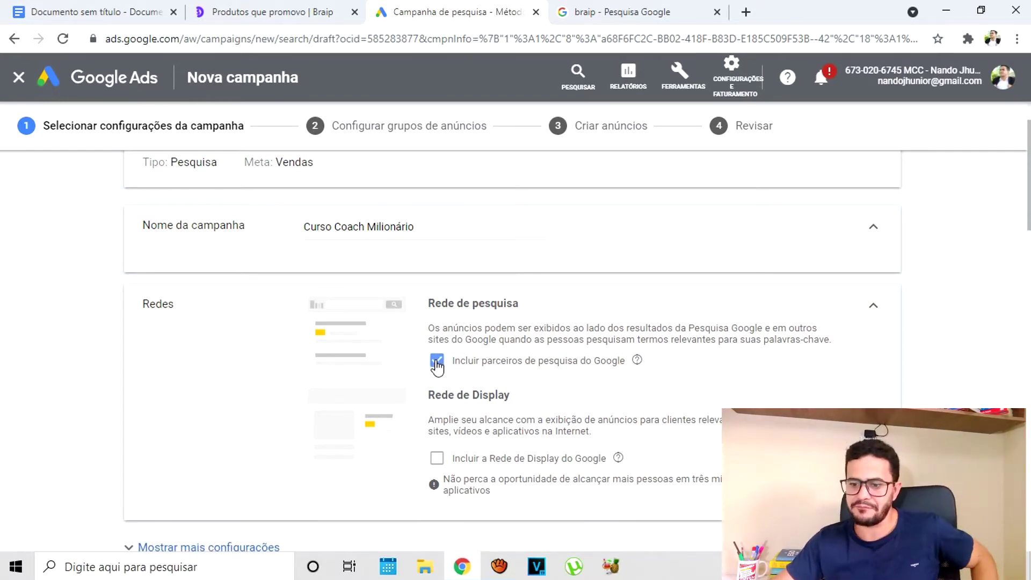
{"action": "left_click", "coordinate": [437, 362]}
- Set the campaign's target location to Brasil and remove Inglês from its languages
{"action": "scroll", "coordinate": [516, 320], "scroll_direction": "down", "scroll_amount": 7}
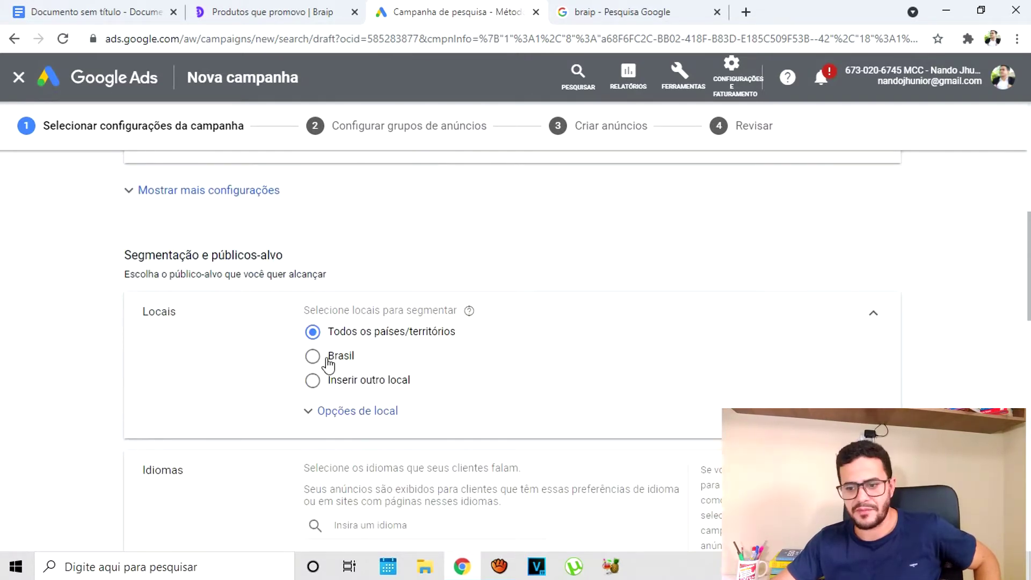
{"action": "scroll", "coordinate": [590, 320], "scroll_direction": "down", "scroll_amount": 3}
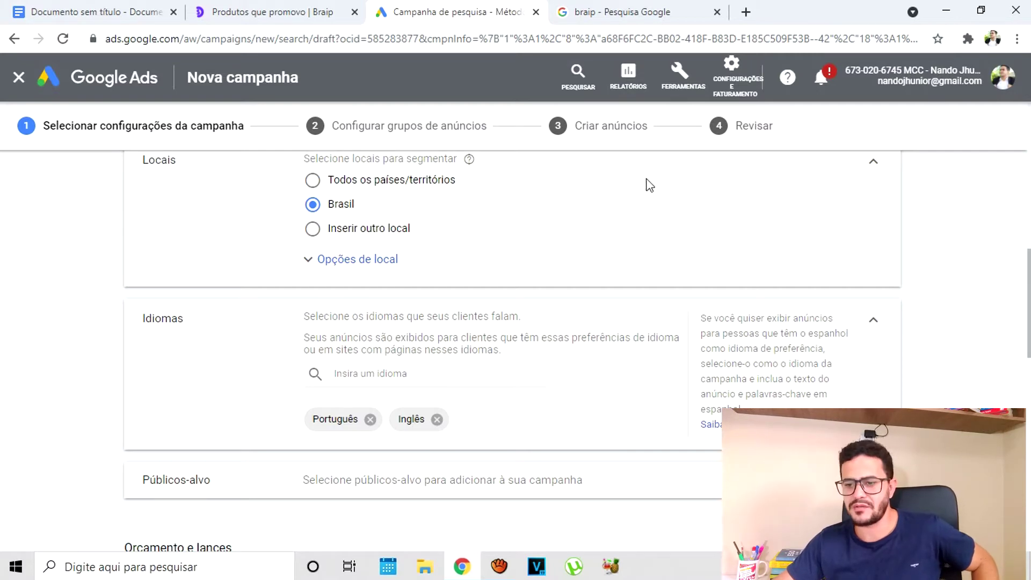
{"action": "left_click", "coordinate": [437, 420]}
- Set the campaign's average daily budget to R$ 20,00
{"action": "scroll", "coordinate": [645, 328], "scroll_direction": "down", "scroll_amount": 4}
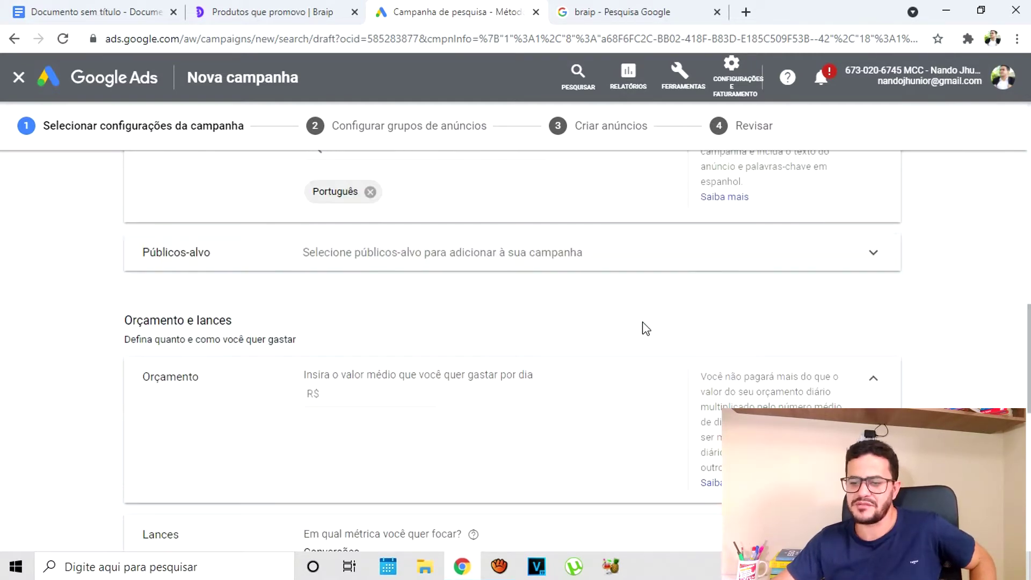
{"action": "left_click", "coordinate": [378, 395]}
{"action": "type", "text": "20"}
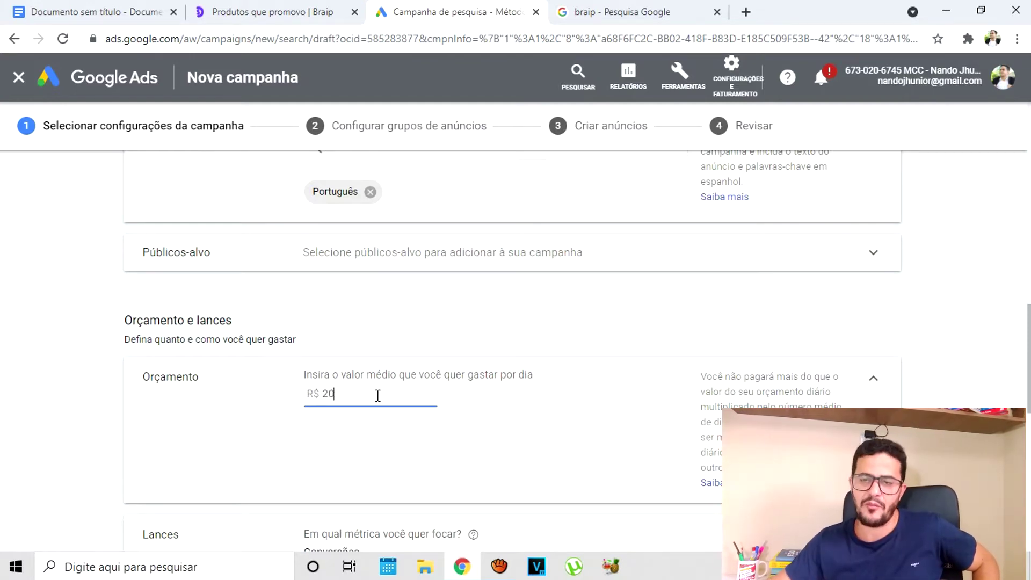
{"action": "type", "text": ",00"}
- Set the bidding focus to Cliques and enable a maximum cost-per-click bid limit
{"action": "scroll", "coordinate": [385, 382], "scroll_direction": "down", "scroll_amount": 3}
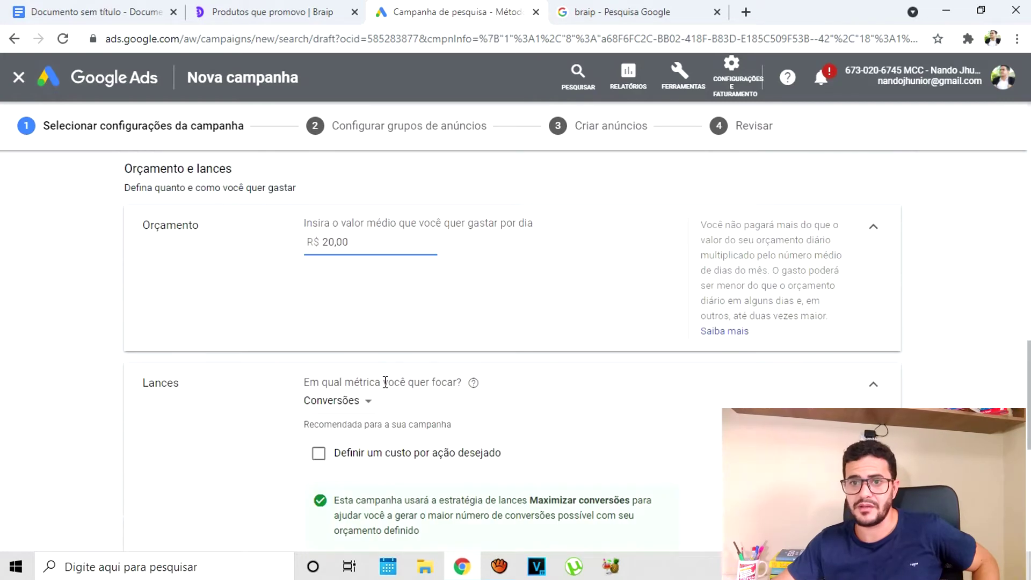
{"action": "scroll", "coordinate": [385, 383], "scroll_direction": "down", "scroll_amount": 1}
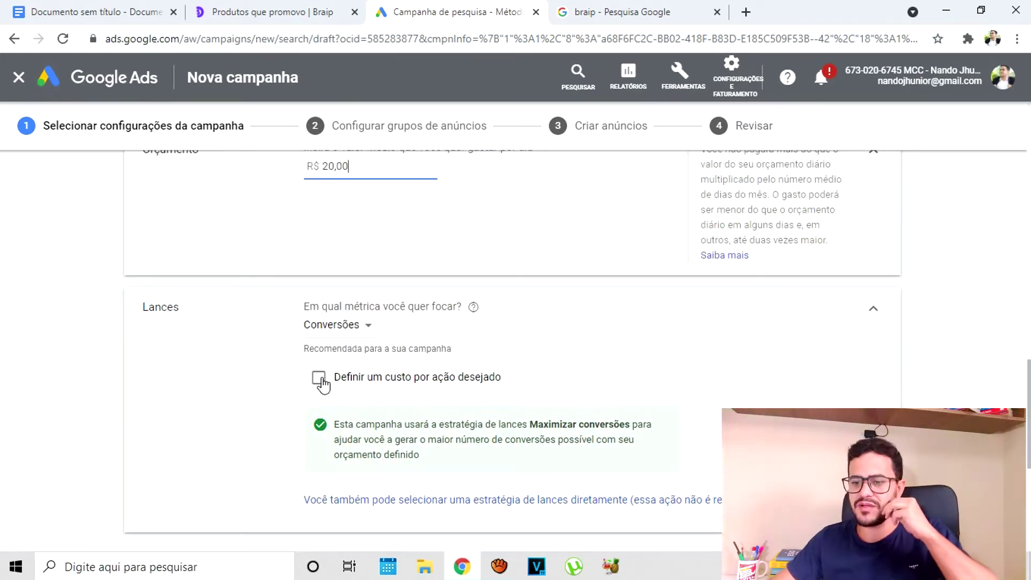
{"action": "left_click", "coordinate": [361, 328]}
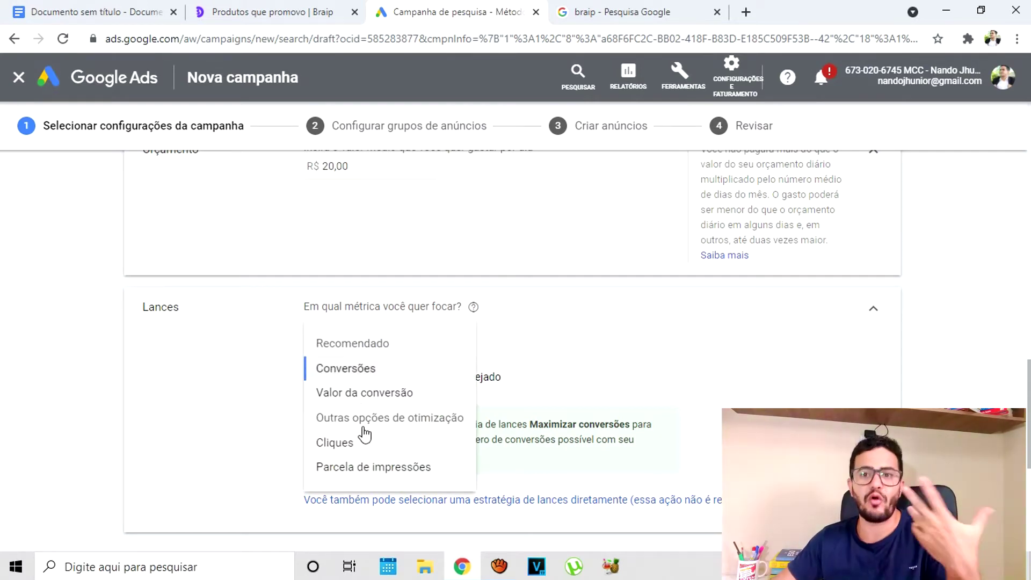
{"action": "mouse_move", "coordinate": [350, 439]}
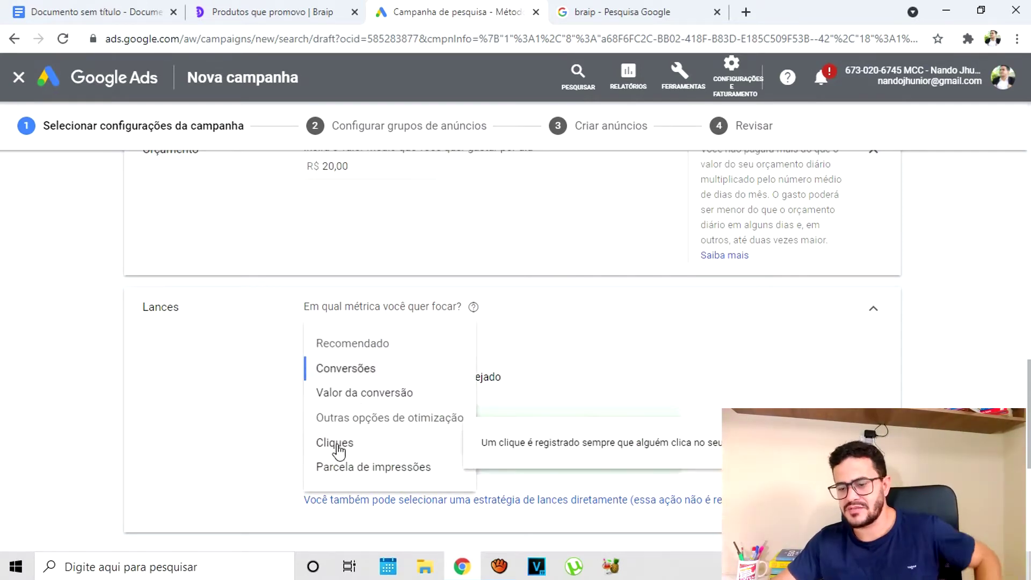
{"action": "left_click", "coordinate": [337, 445]}
{"action": "left_click", "coordinate": [312, 387]}
{"action": "left_click", "coordinate": [368, 437]}
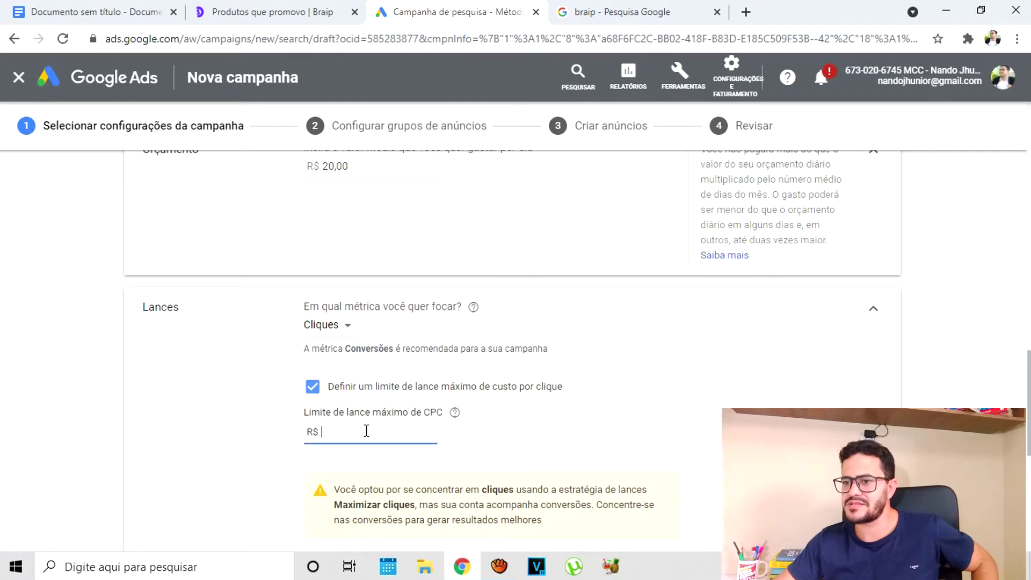
- Open the Planejador de palavras-chave in a new browser tab and dismiss its update notice
{"action": "left_click", "coordinate": [678, 78]}
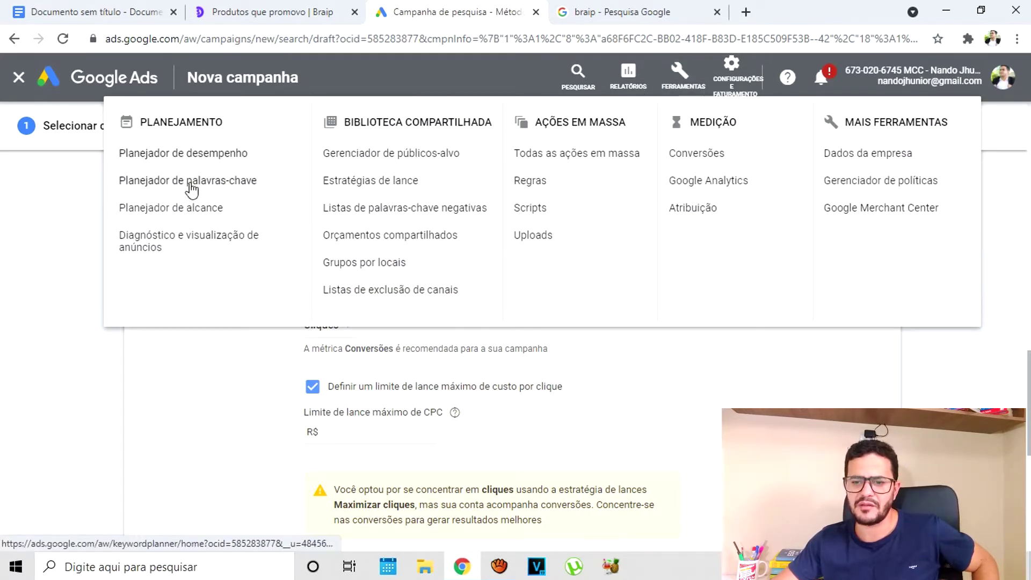
{"action": "right_click", "coordinate": [192, 187]}
{"action": "left_click", "coordinate": [237, 186]}
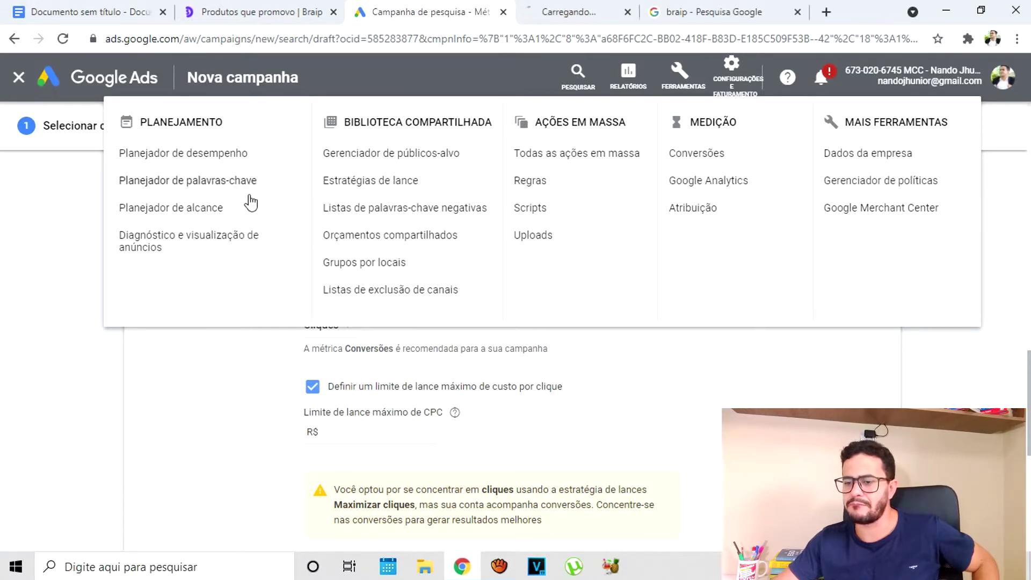
{"action": "left_click", "coordinate": [612, 13]}
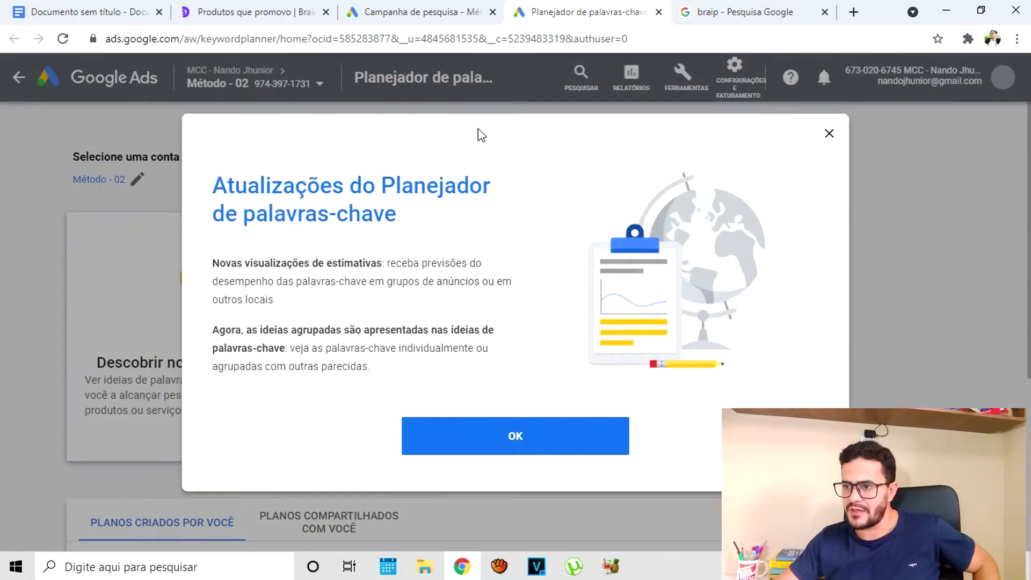
{"action": "left_click", "coordinate": [830, 136]}
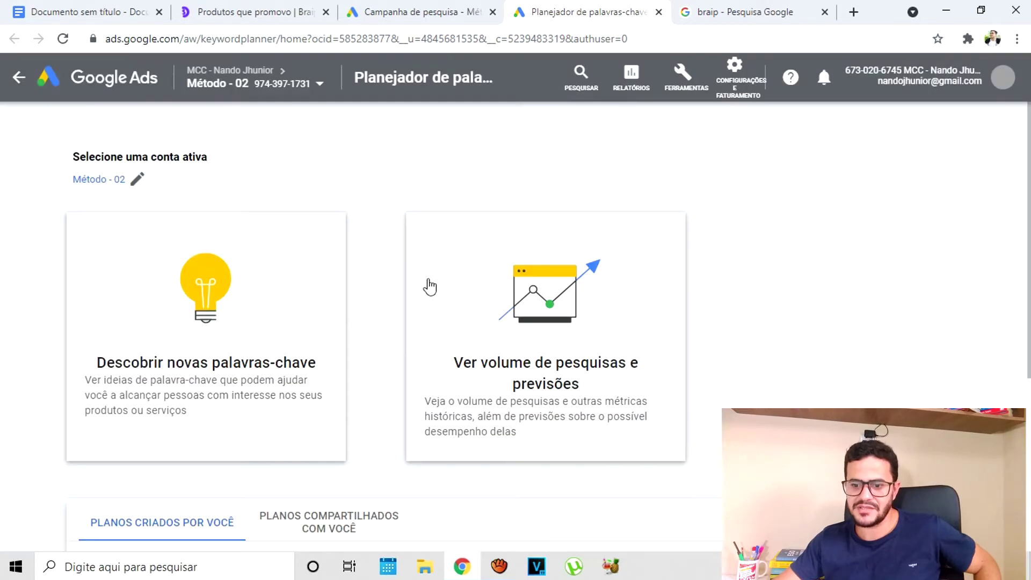
{"action": "scroll", "coordinate": [156, 166], "scroll_direction": "down", "scroll_amount": 5}
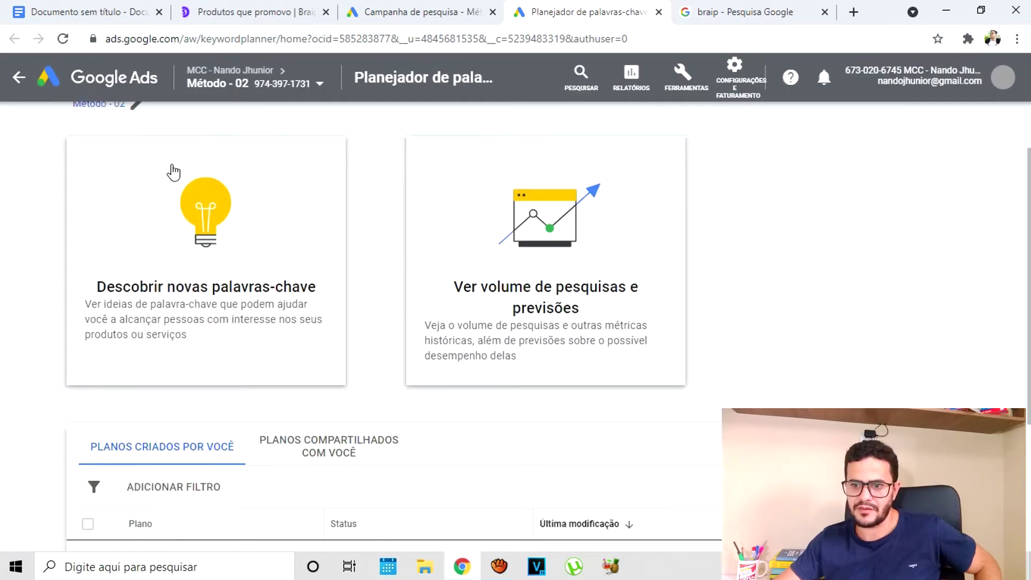
- Hide the alert saying that none of the account's ads are running in the keyword planner
{"action": "scroll", "coordinate": [396, 324], "scroll_direction": "up", "scroll_amount": 5}
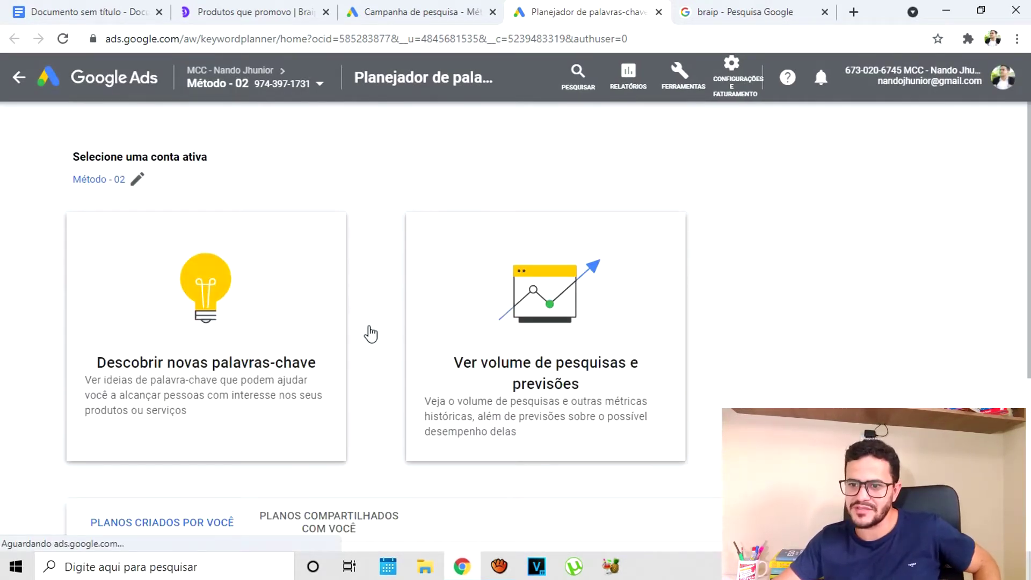
{"action": "scroll", "coordinate": [369, 334], "scroll_direction": "down", "scroll_amount": 3}
{"action": "scroll", "coordinate": [377, 181], "scroll_direction": "up", "scroll_amount": 3}
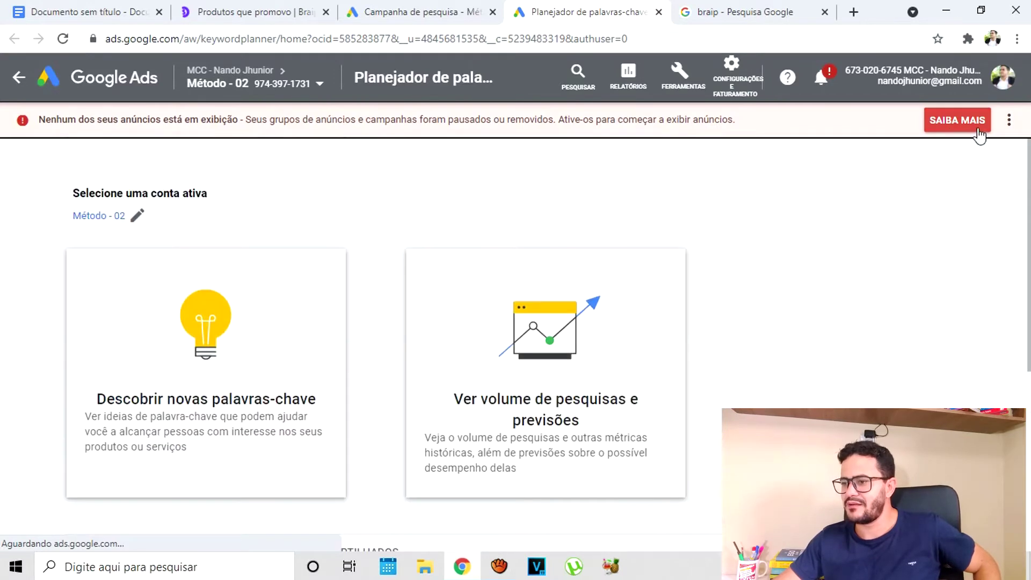
{"action": "left_click", "coordinate": [1008, 124]}
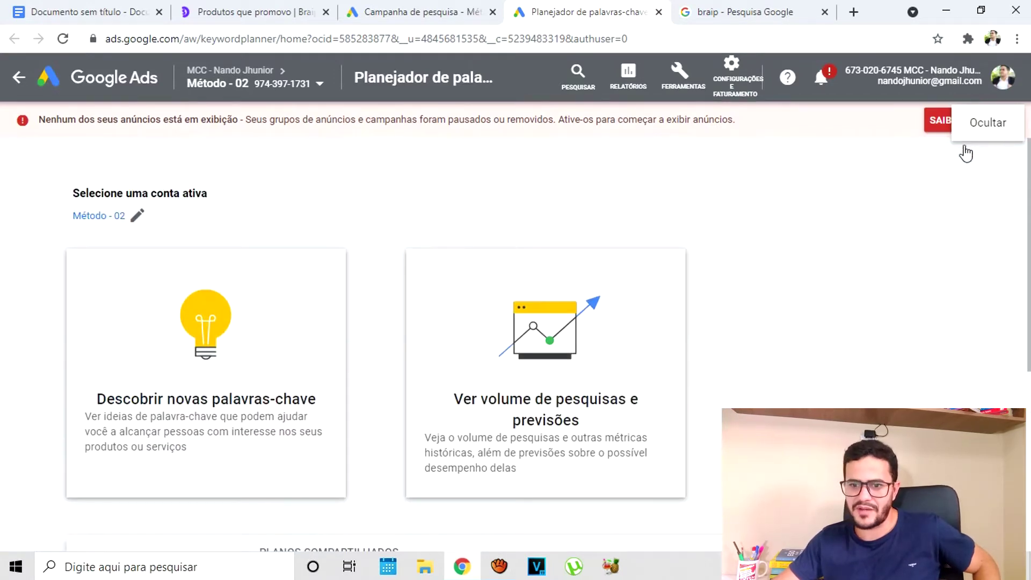
{"action": "left_click", "coordinate": [992, 127]}
- Switch the keyword planner's active account to Projeto - GPA and dismiss the account notifications
{"action": "left_click", "coordinate": [138, 182]}
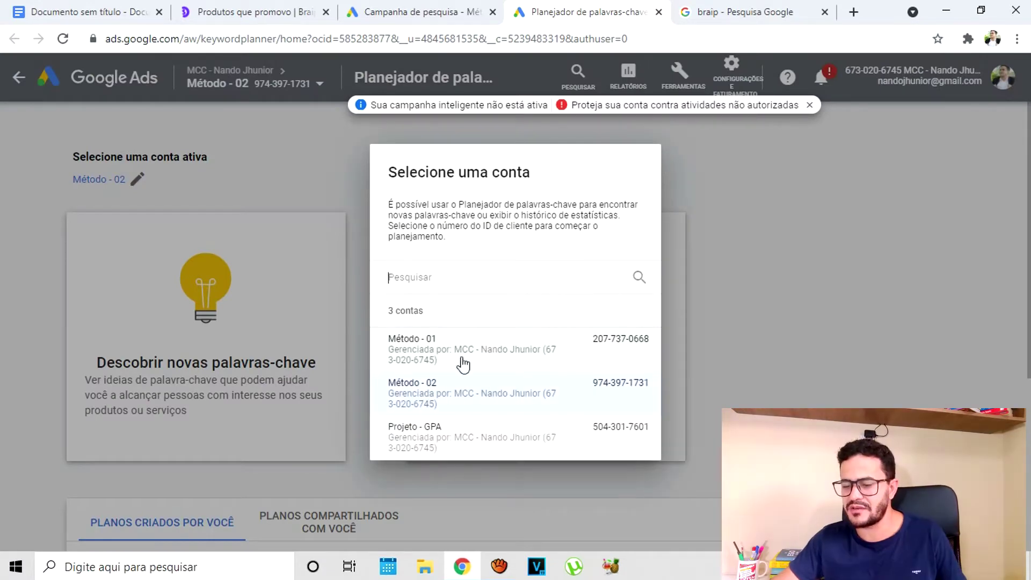
{"action": "left_click", "coordinate": [427, 437]}
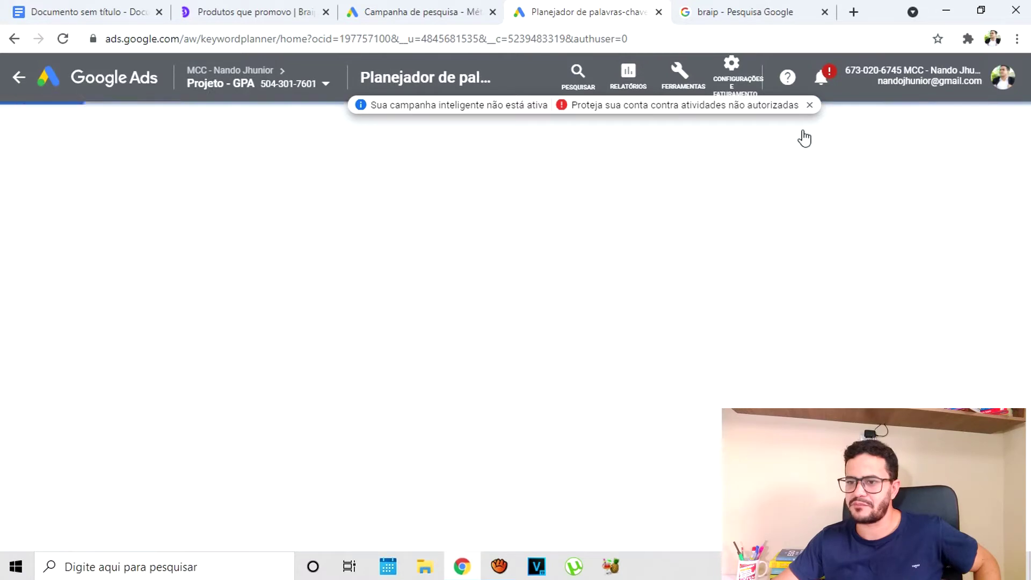
{"action": "left_click", "coordinate": [810, 105]}
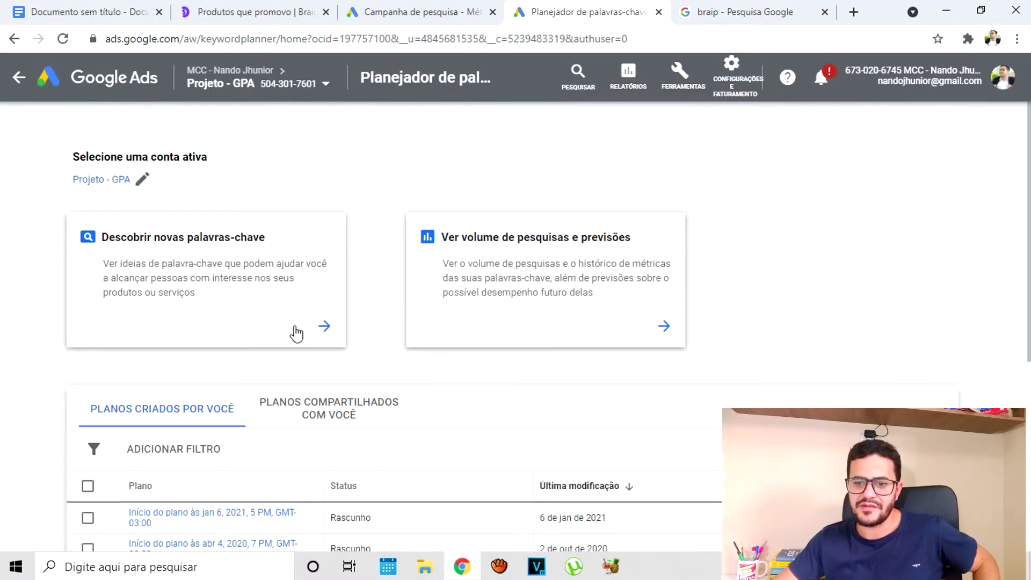
- Discover new keywords starting from the term Curso Coach Milionário and show the results
{"action": "left_click", "coordinate": [177, 272]}
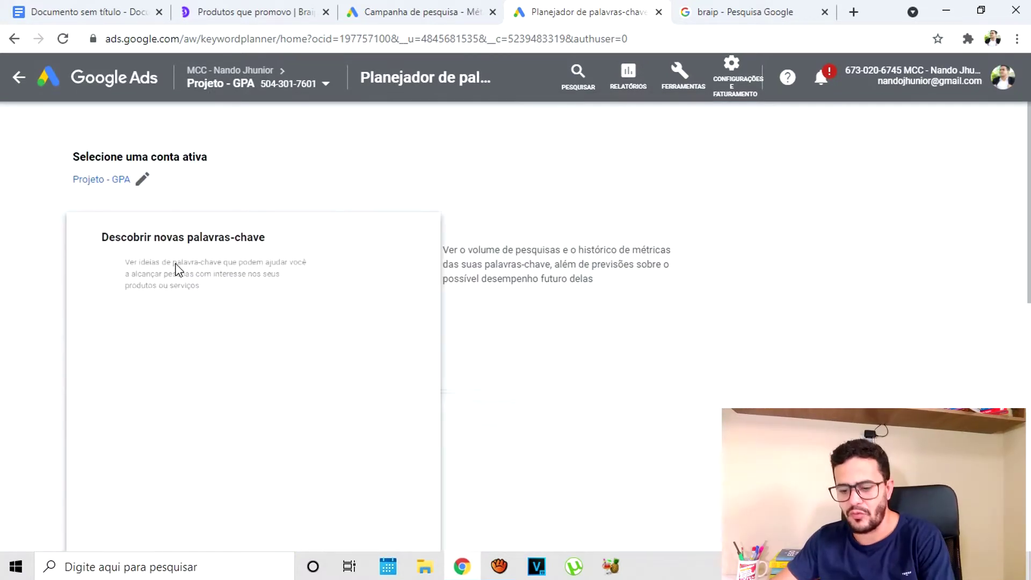
{"action": "type", "text": "Curso Coach Milionário"}
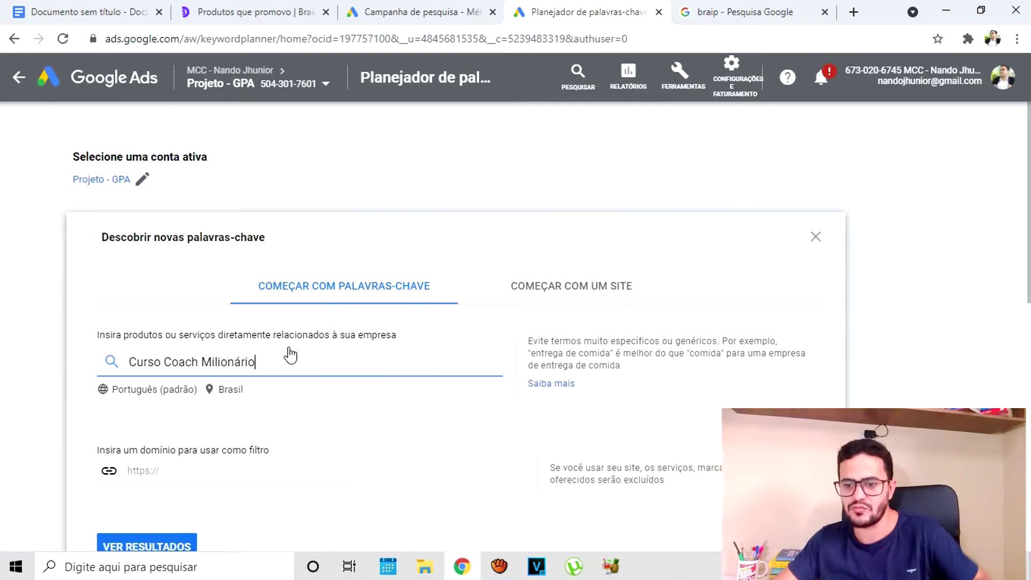
{"action": "scroll", "coordinate": [314, 392], "scroll_direction": "down", "scroll_amount": 3}
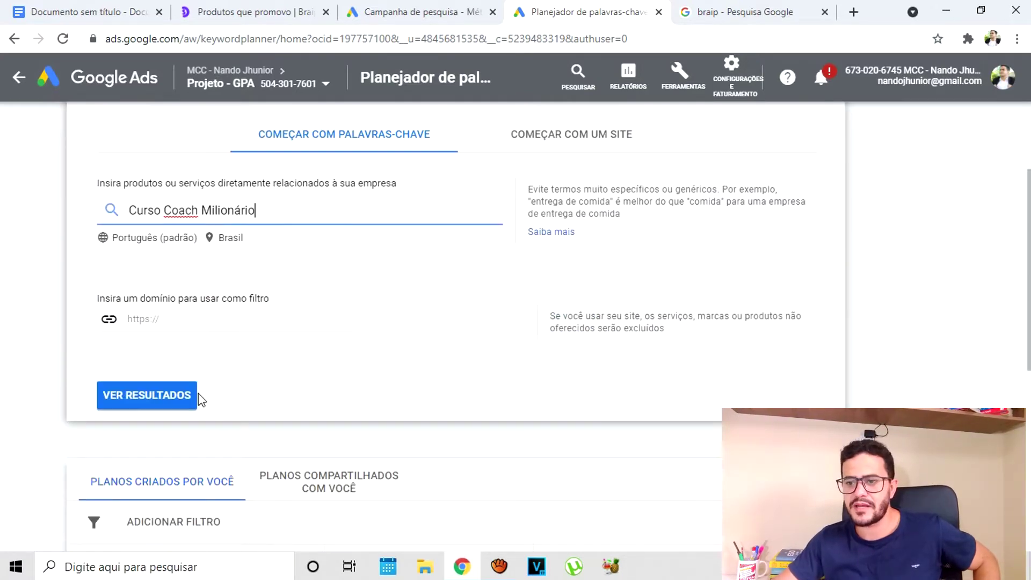
{"action": "left_click", "coordinate": [170, 398]}
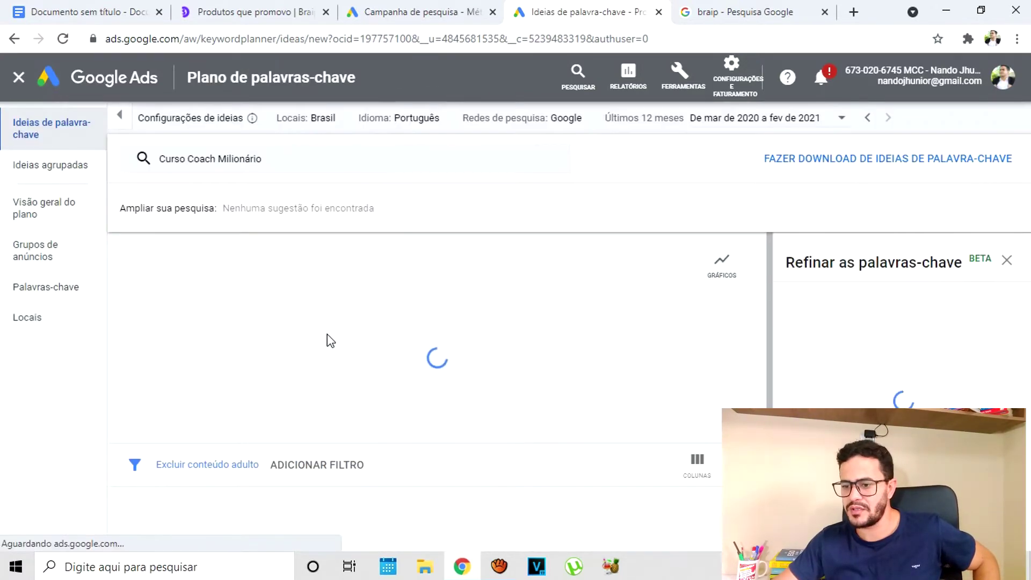
- Examine the lower and higher top-of-page bid values for the keyword curso coach milionário
{"action": "scroll", "coordinate": [373, 301], "scroll_direction": "down", "scroll_amount": 3}
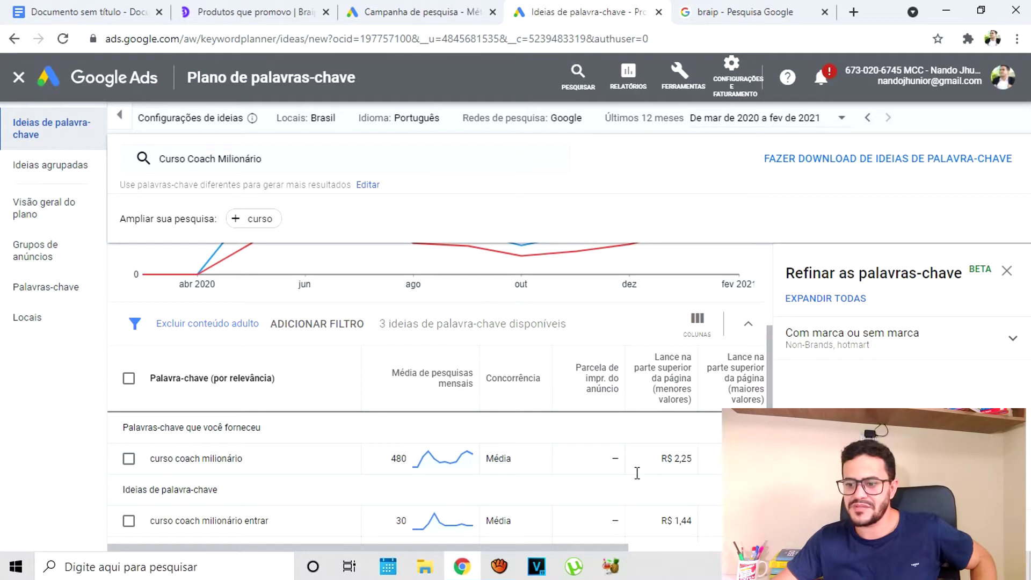
{"action": "left_click_drag", "start_coordinate": [589, 547], "coordinate": [633, 524]}
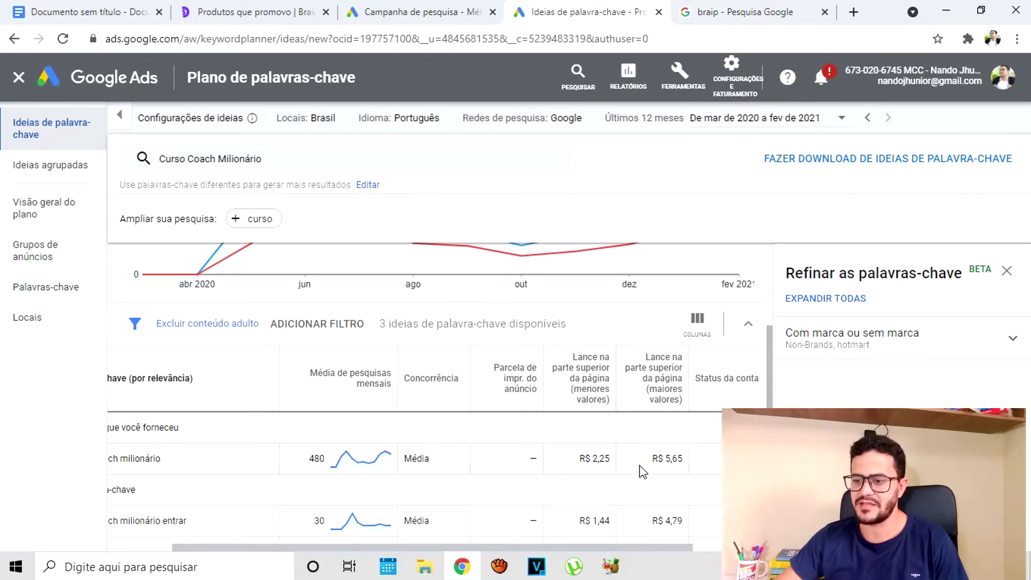
{"action": "left_click_drag", "start_coordinate": [658, 459], "coordinate": [683, 458]}
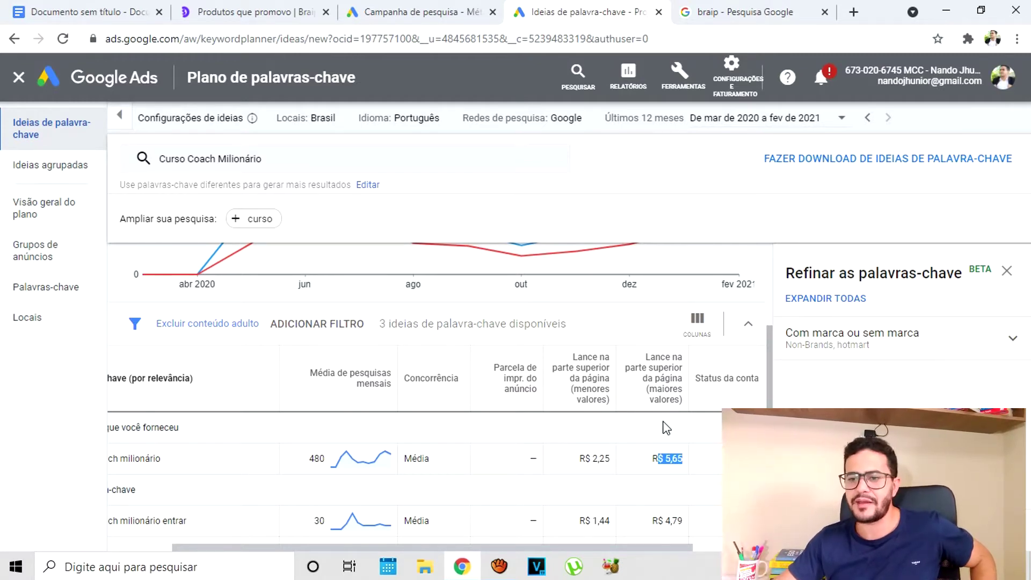
- Set the campaign draft's maximum CPC bid limit to R$ 3,00 and save the settings to continue to the ad groups
{"action": "left_click", "coordinate": [395, 6]}
{"action": "left_click", "coordinate": [833, 384]}
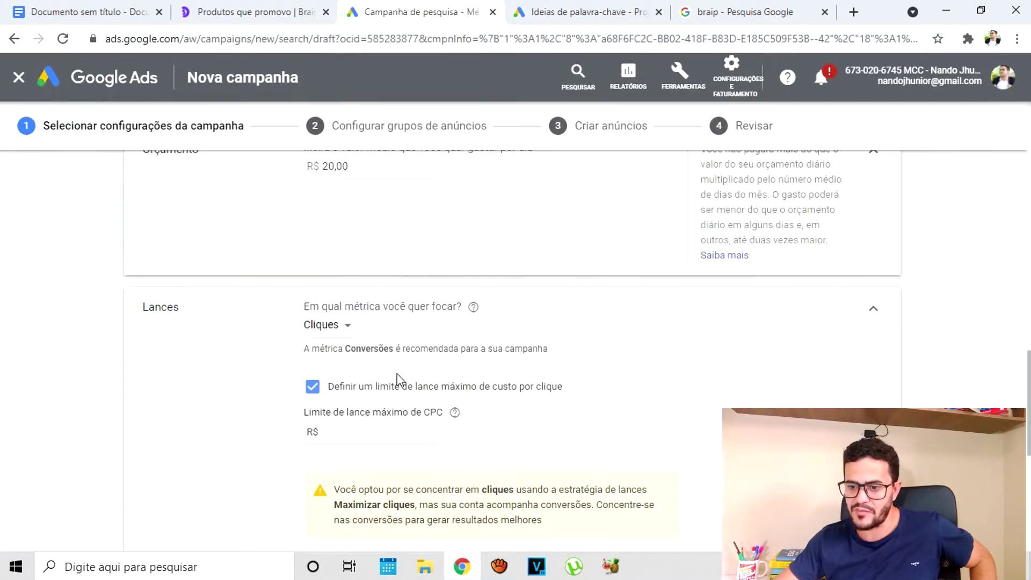
{"action": "left_click", "coordinate": [367, 433]}
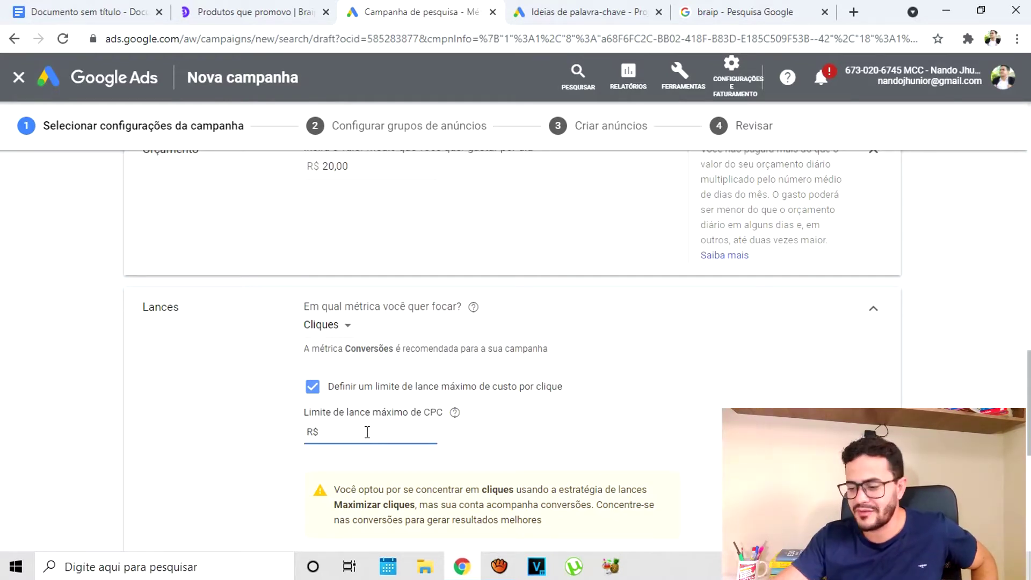
{"action": "type", "text": "3"}
{"action": "key", "text": "Tab"}
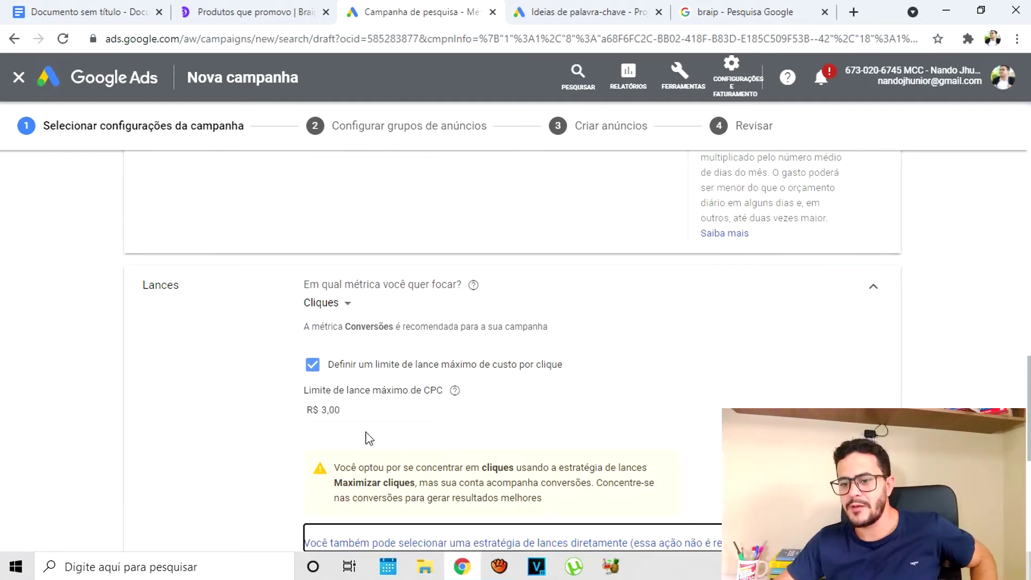
{"action": "scroll", "coordinate": [450, 408], "scroll_direction": "down", "scroll_amount": 7}
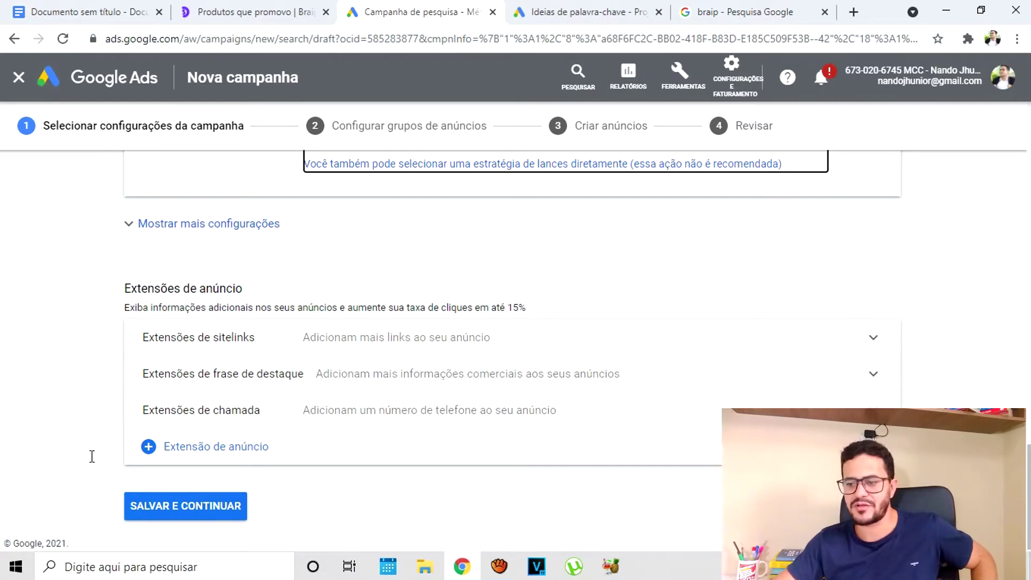
{"action": "left_click", "coordinate": [205, 508]}
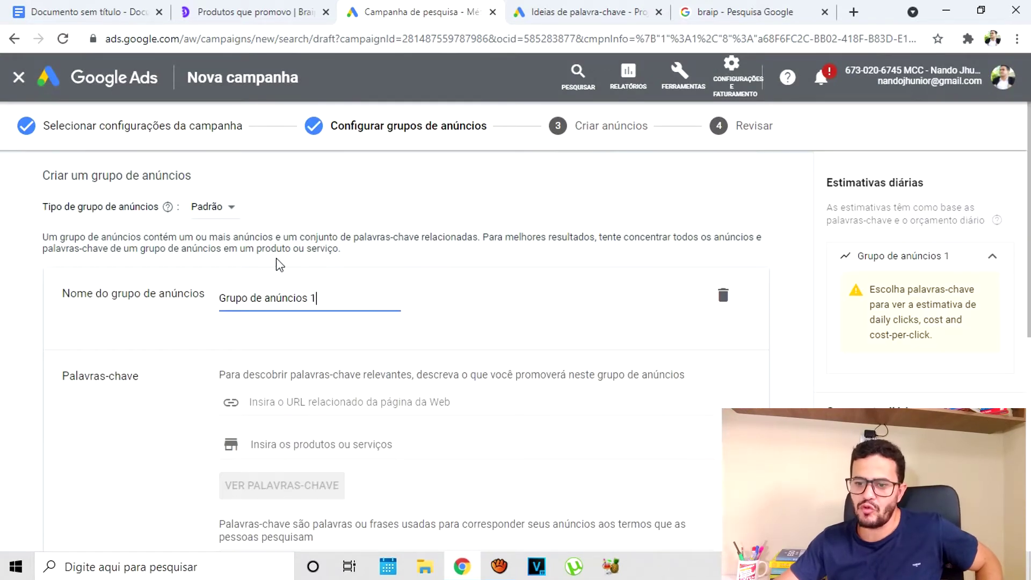
- Add Curso Coach Milionário in double quotes as a phrase-match keyword of the ad group
{"action": "scroll", "coordinate": [329, 298], "scroll_direction": "down", "scroll_amount": 4}
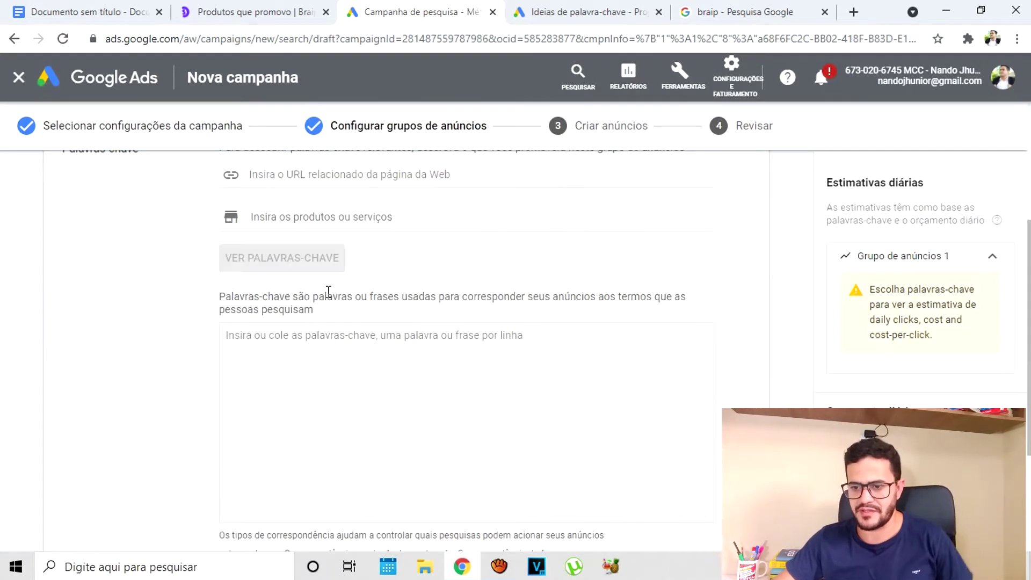
{"action": "left_click", "coordinate": [336, 363]}
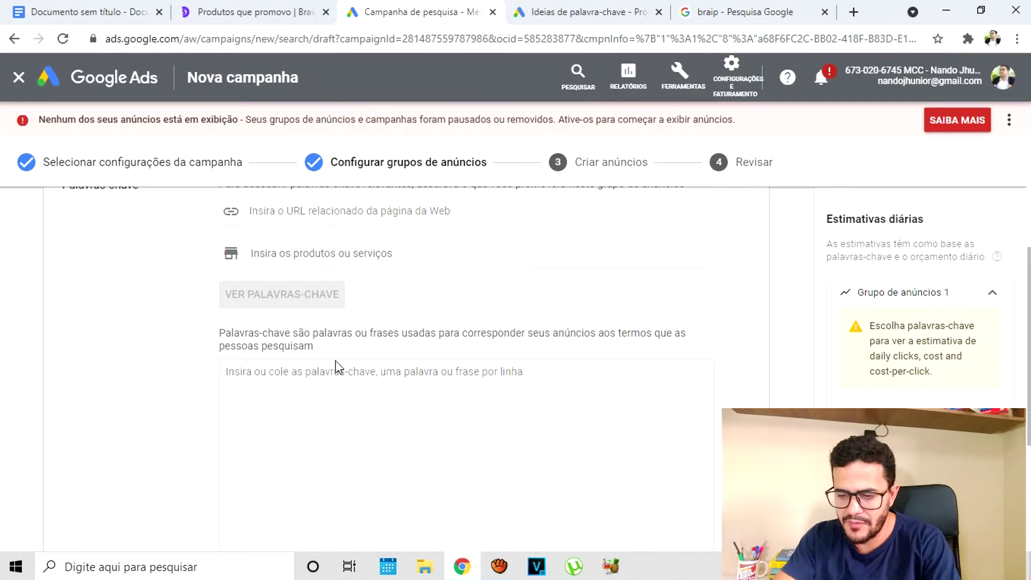
{"action": "type", "text": "Curso Coach Milionário"}
{"action": "type", "text": "\""}
{"action": "key", "text": "Home"}
{"action": "type", "text": "\""}
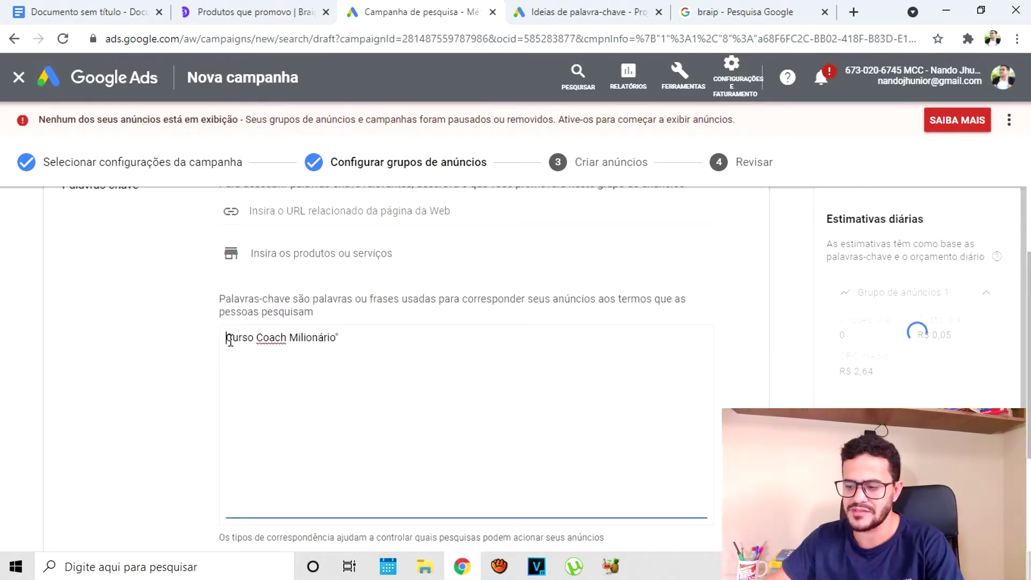
- Add a second quoted keyword on a new line, with the words ordered as Coach Milionário Curso
{"action": "key", "text": "End"}
{"action": "key", "text": "Return"}
{"action": "type", "text": "Curso Coach Milionário"}
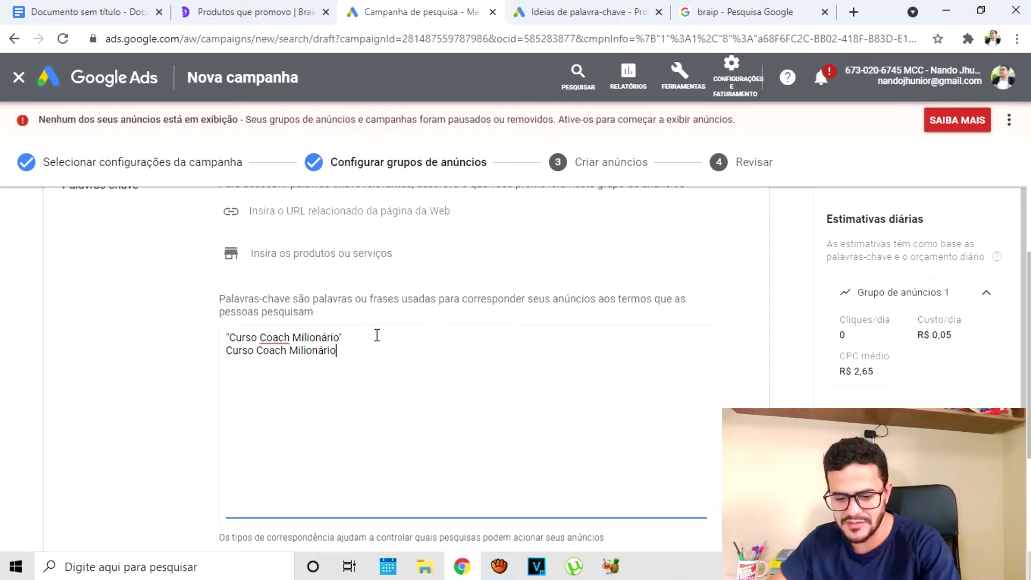
{"action": "type", "text": "\""}
{"action": "key", "text": "Home"}
{"action": "type", "text": "\""}
{"action": "double_click", "coordinate": [255, 349]}
{"action": "key", "text": "BackSpace"}
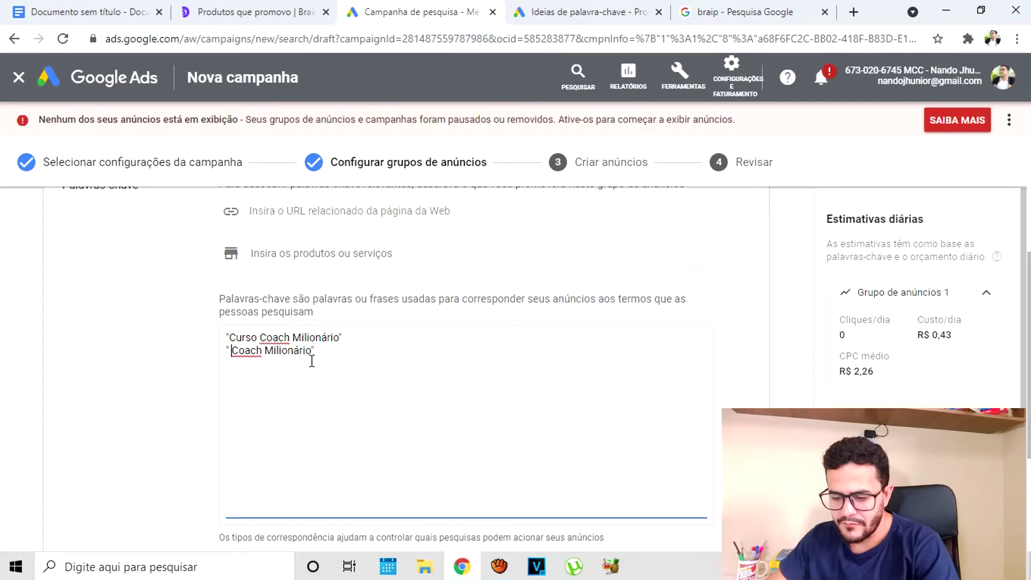
{"action": "left_click", "coordinate": [312, 357]}
{"action": "type", "text": "Curso"}
- Check the keyword planner's list of ideas for further keywords related to Curso Coach Milionário
{"action": "key", "text": "ctrl+Tab"}
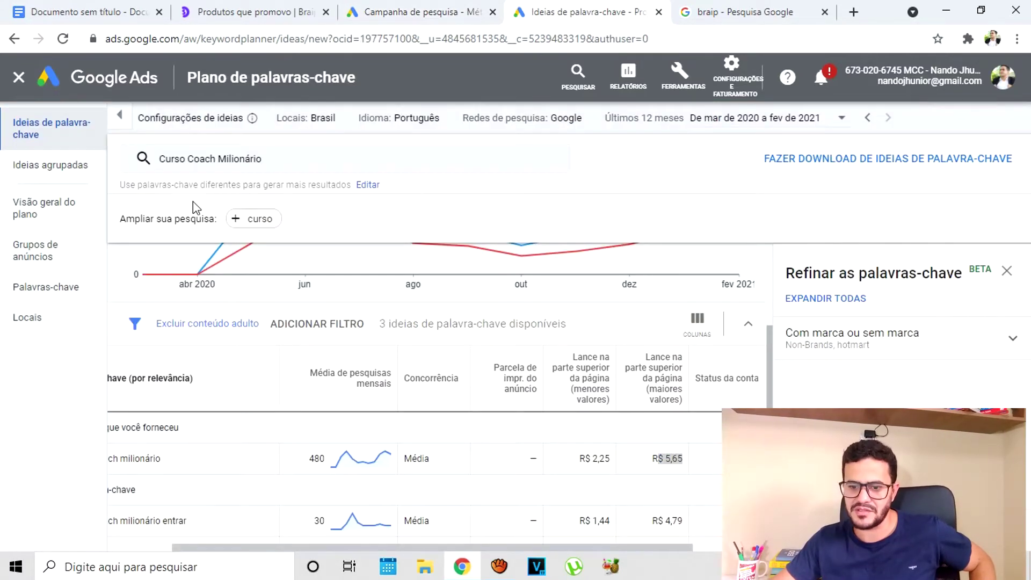
{"action": "scroll", "coordinate": [440, 357], "scroll_direction": "down", "scroll_amount": 1}
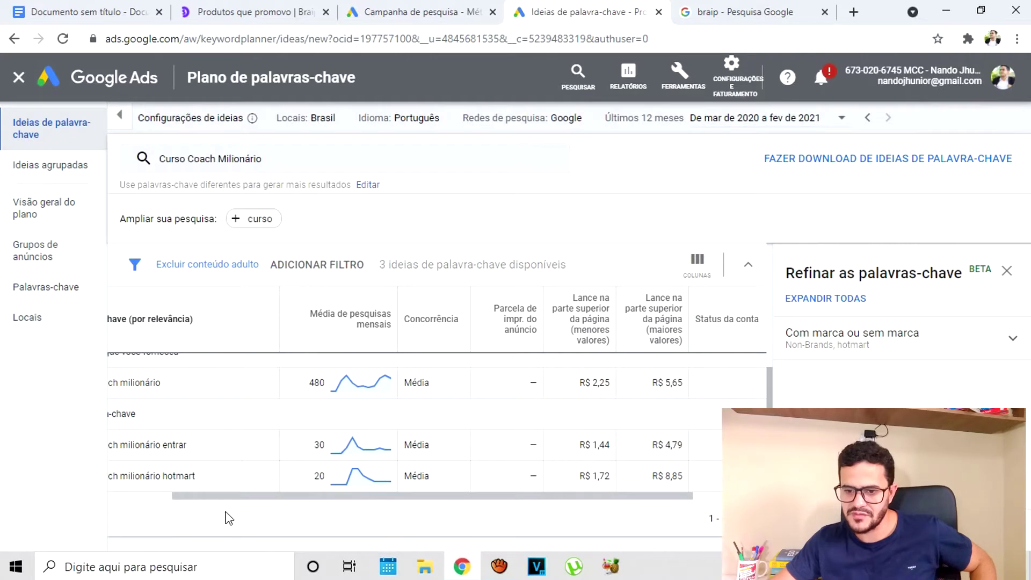
{"action": "left_click_drag", "start_coordinate": [257, 497], "coordinate": [162, 490]}
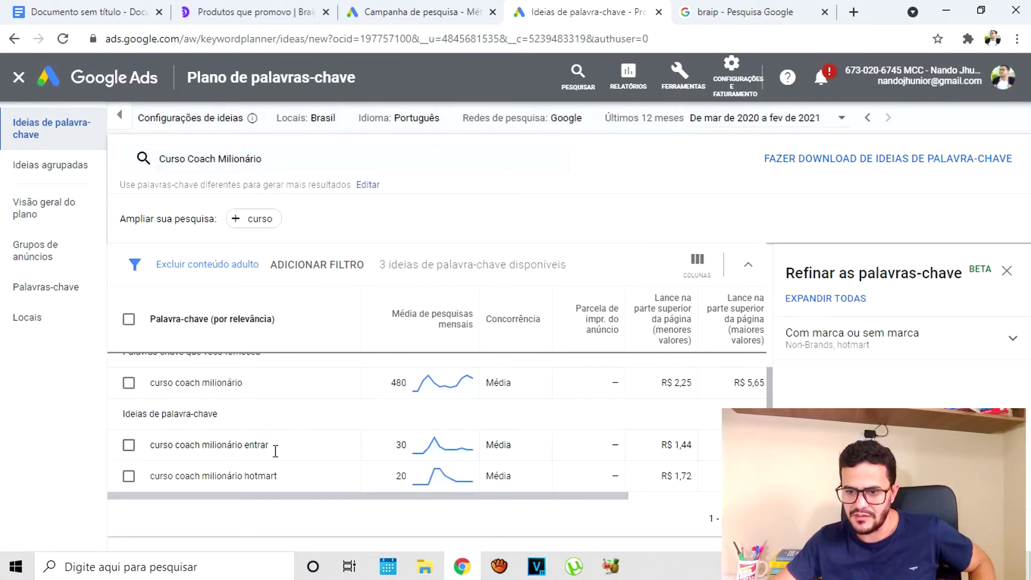
{"action": "scroll", "coordinate": [305, 459], "scroll_direction": "up", "scroll_amount": 1}
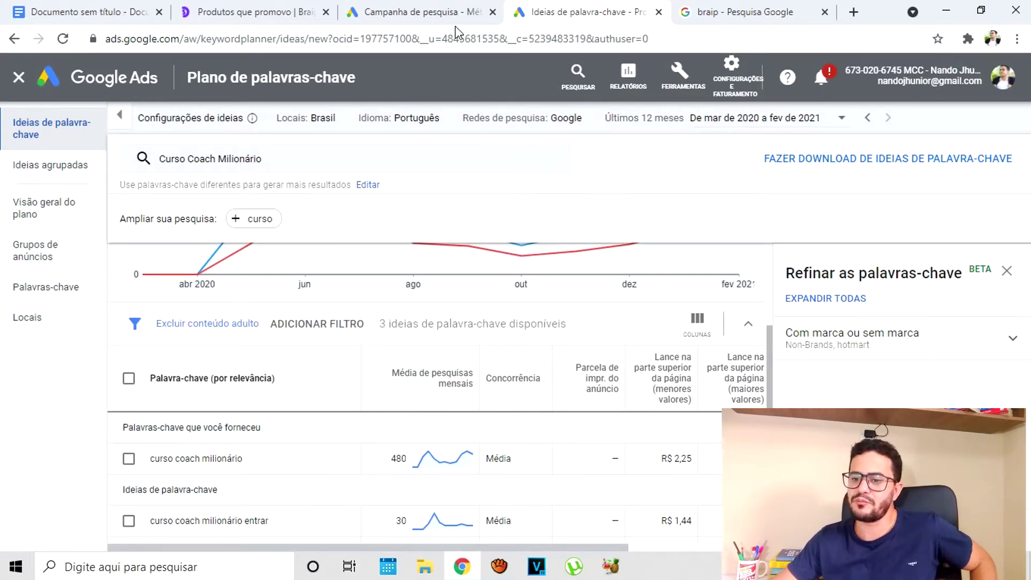
- Return to the campaign draft and hide its alert about ads not running
{"action": "left_click", "coordinate": [424, 12]}
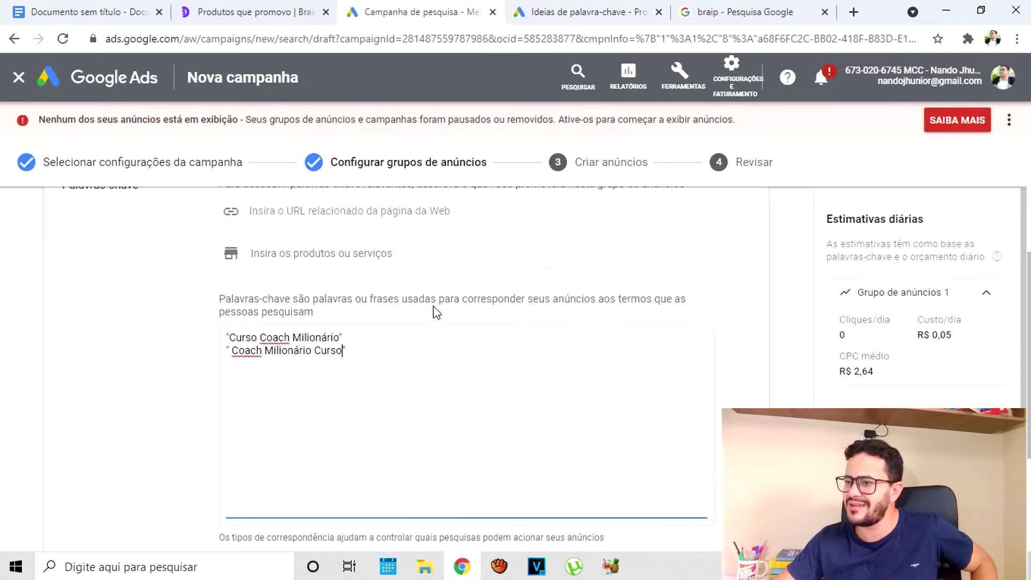
{"action": "left_click", "coordinate": [1010, 121]}
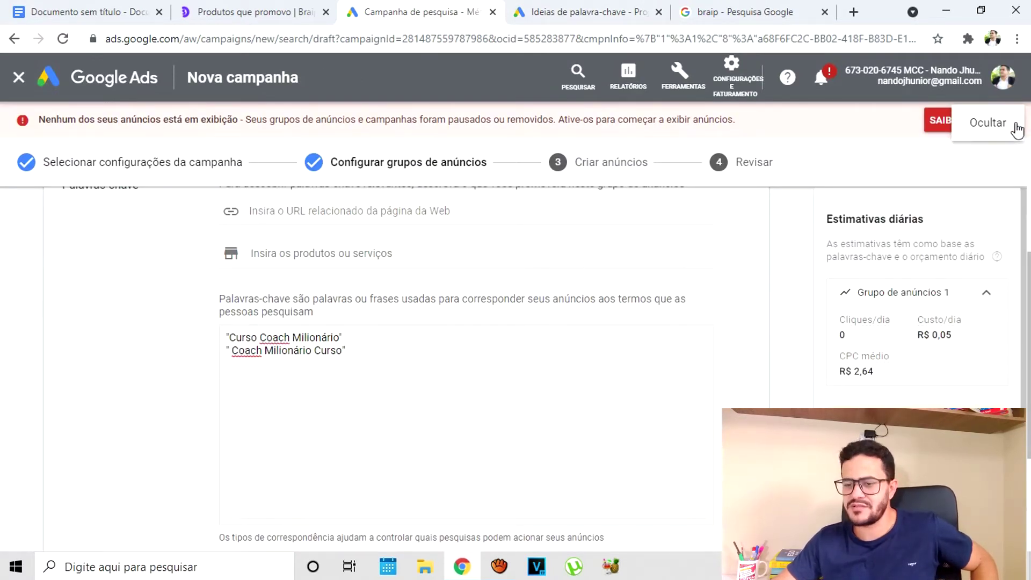
{"action": "left_click", "coordinate": [1000, 127]}
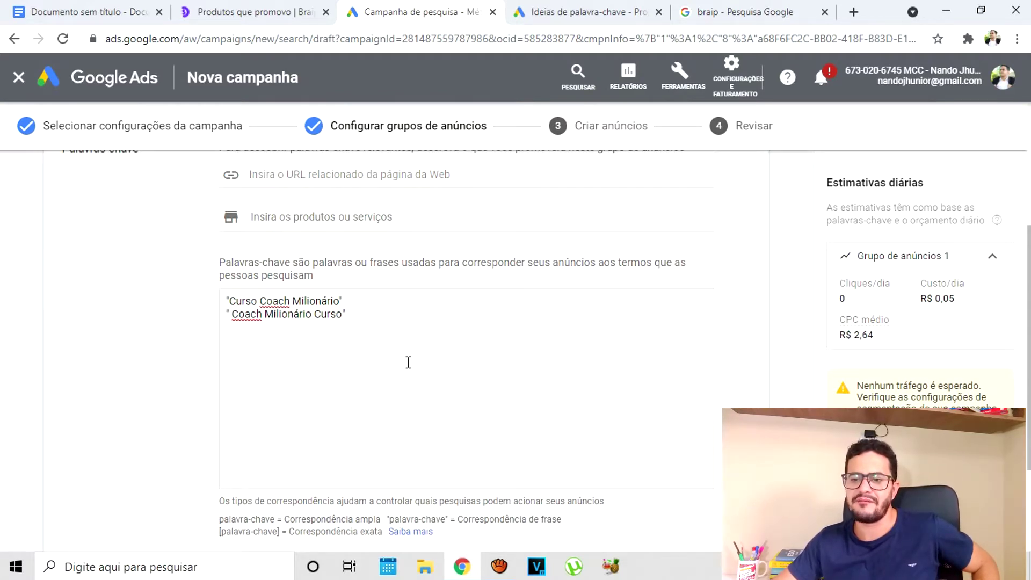
- Review the two quoted keywords and the notation for broad, phrase and exact match types
{"action": "left_click_drag", "start_coordinate": [387, 323], "coordinate": [226, 304]}
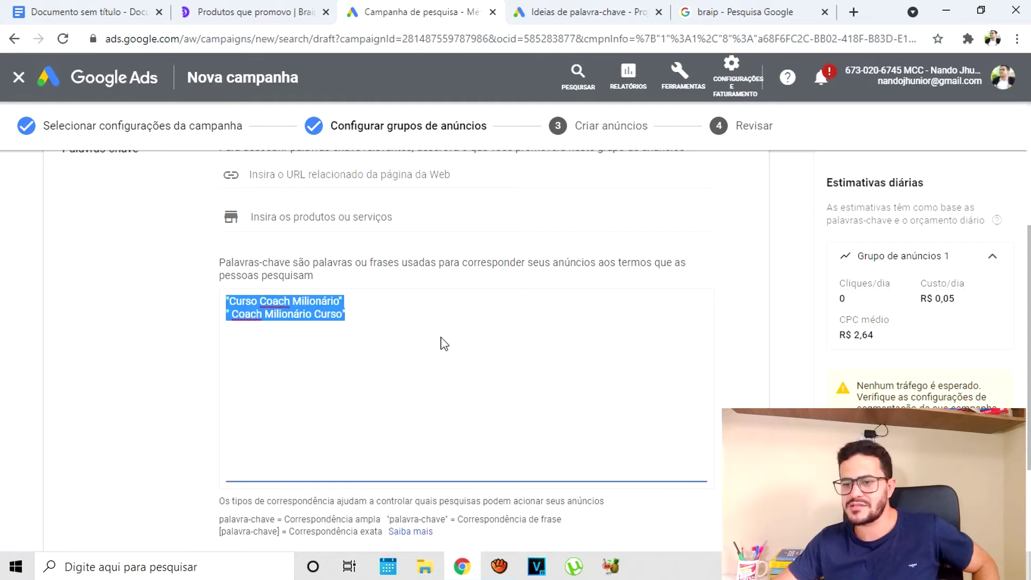
{"action": "left_click", "coordinate": [440, 305]}
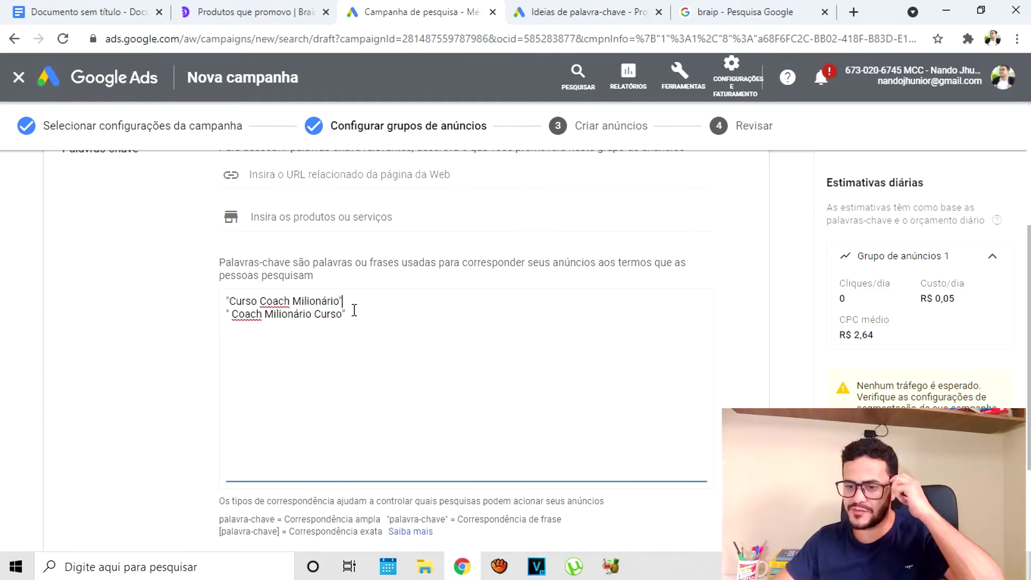
{"action": "type", "text": "\""}
{"action": "left_click", "coordinate": [434, 305]}
{"action": "scroll", "coordinate": [434, 305], "scroll_direction": "down", "scroll_amount": 2}
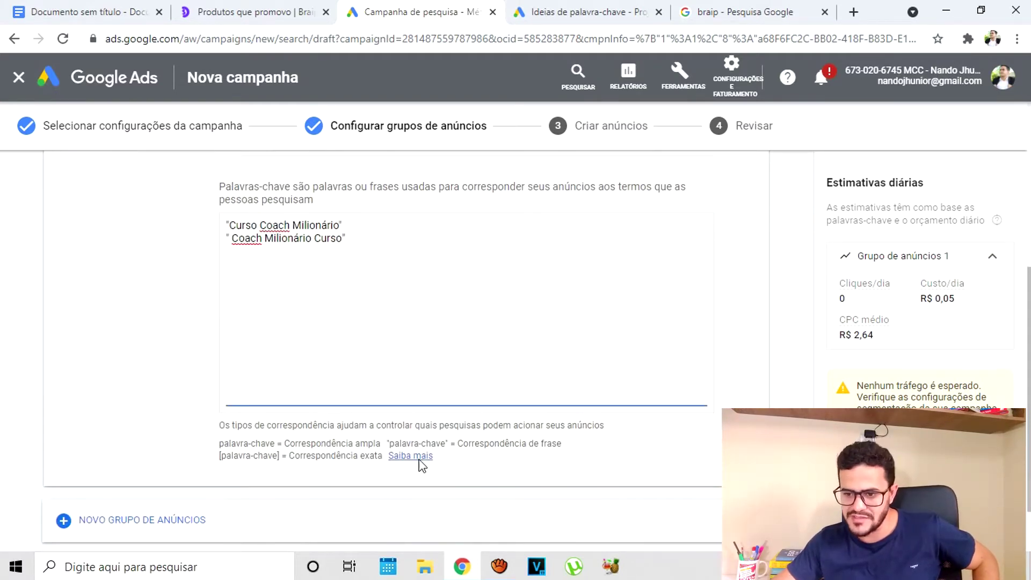
{"action": "left_click_drag", "start_coordinate": [456, 461], "coordinate": [418, 460]}
{"action": "left_click_drag", "start_coordinate": [368, 456], "coordinate": [217, 447]}
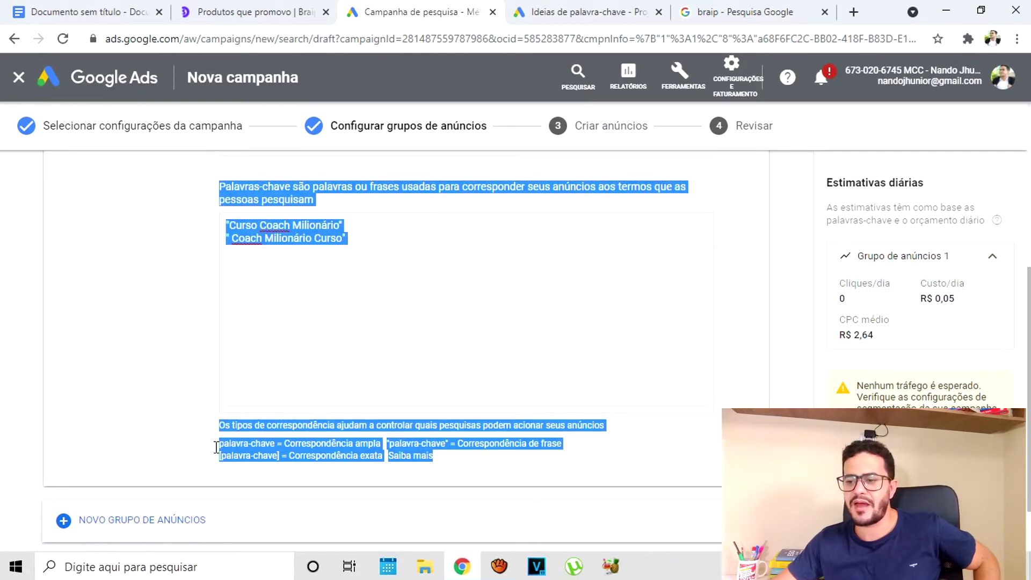
{"action": "left_click", "coordinate": [424, 257]}
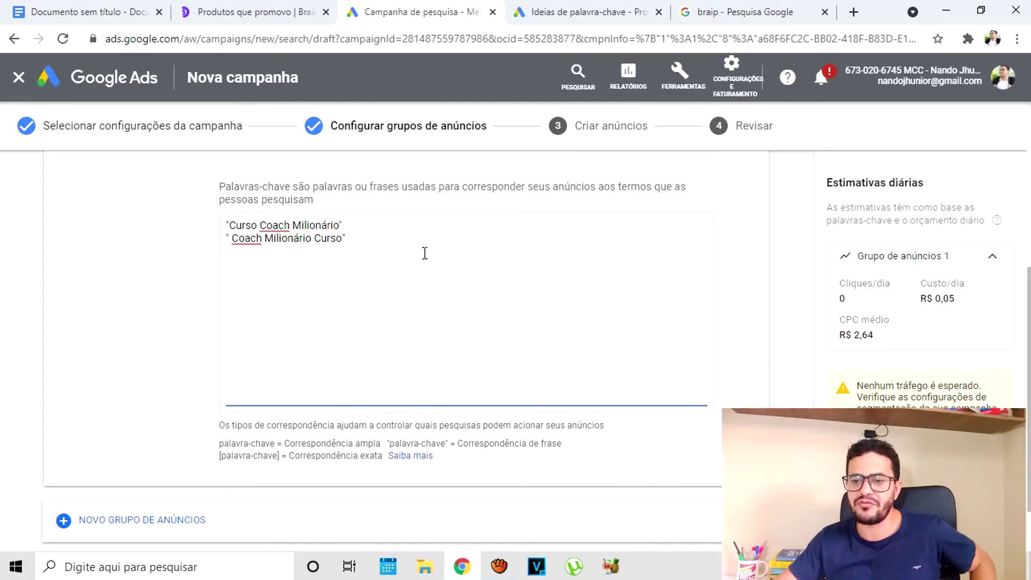
- Save the ad group with its two phrase-match keywords and continue to ad creation
{"action": "left_click_drag", "start_coordinate": [369, 237], "coordinate": [222, 230]}
{"action": "left_click", "coordinate": [409, 249]}
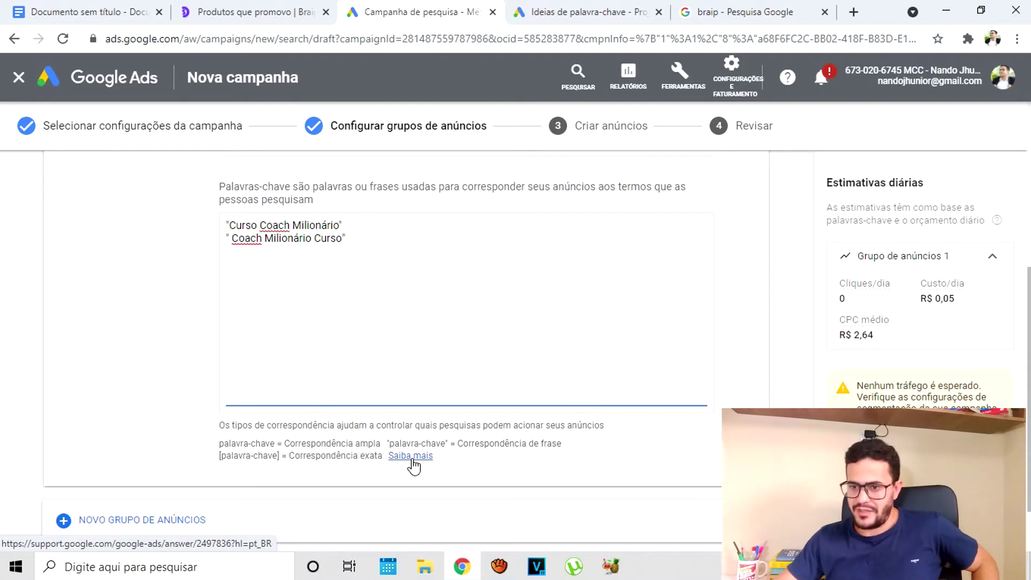
{"action": "scroll", "coordinate": [456, 322], "scroll_direction": "down", "scroll_amount": 2}
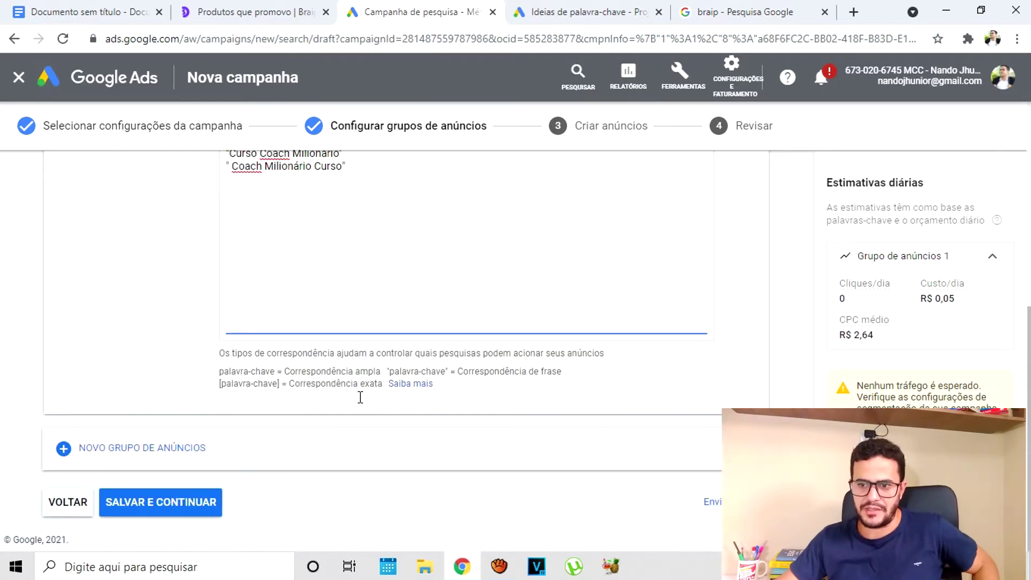
{"action": "left_click", "coordinate": [185, 510]}
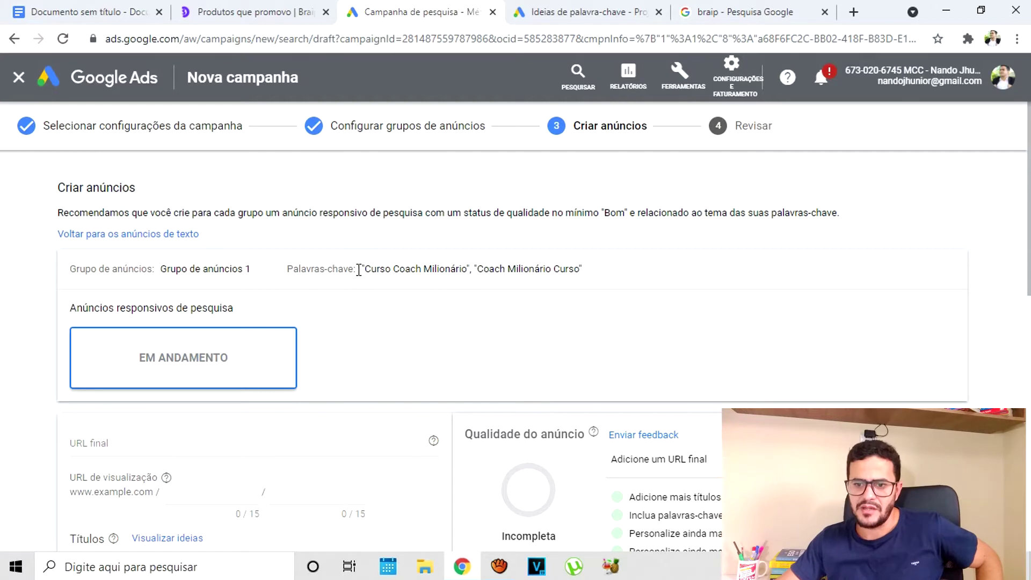
- Examine the responsive search ad form, including its ad group, final URL, title and description fields
{"action": "scroll", "coordinate": [396, 343], "scroll_direction": "down", "scroll_amount": 4}
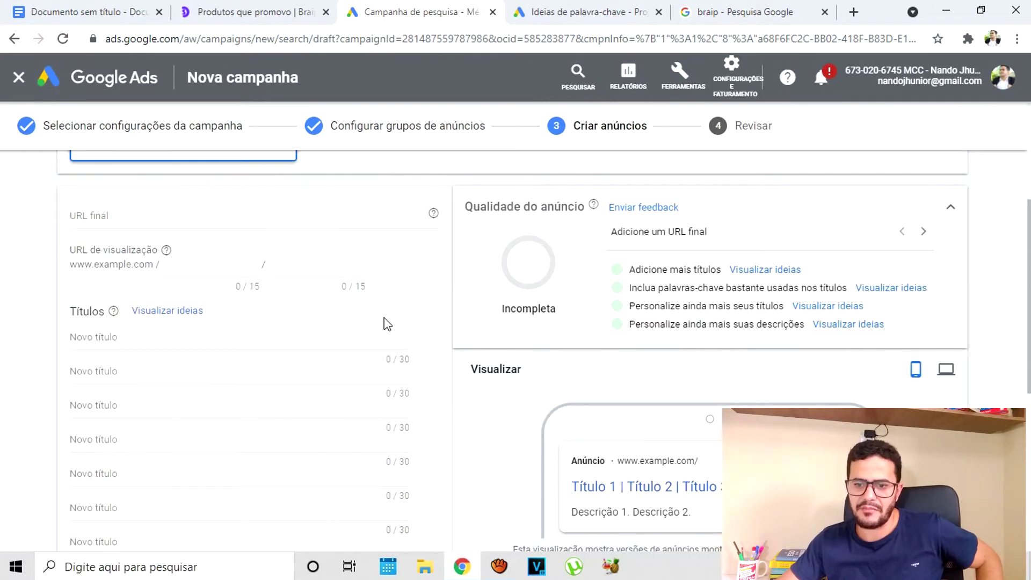
{"action": "scroll", "coordinate": [279, 287], "scroll_direction": "down", "scroll_amount": 3}
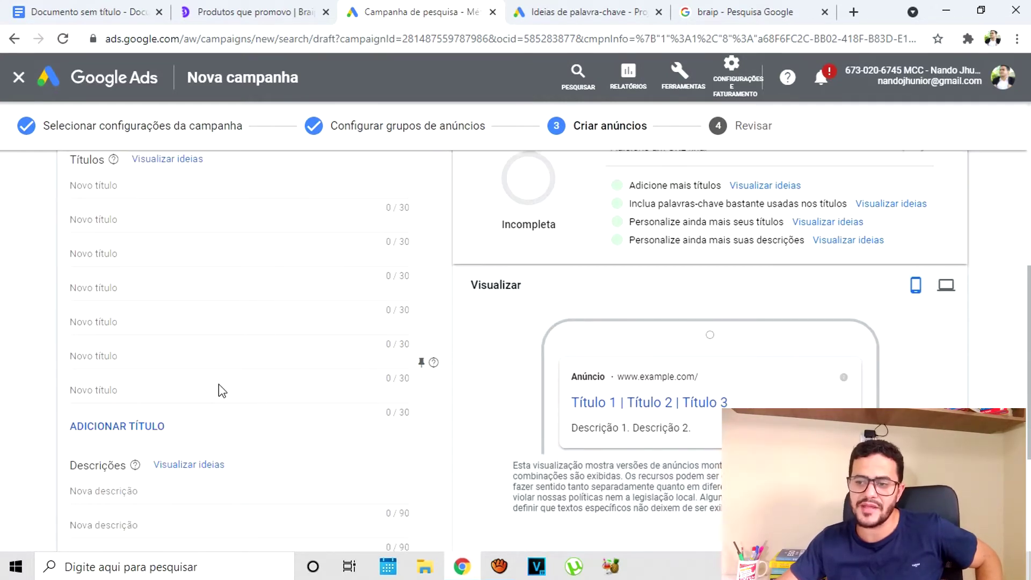
{"action": "scroll", "coordinate": [231, 408], "scroll_direction": "up", "scroll_amount": 6}
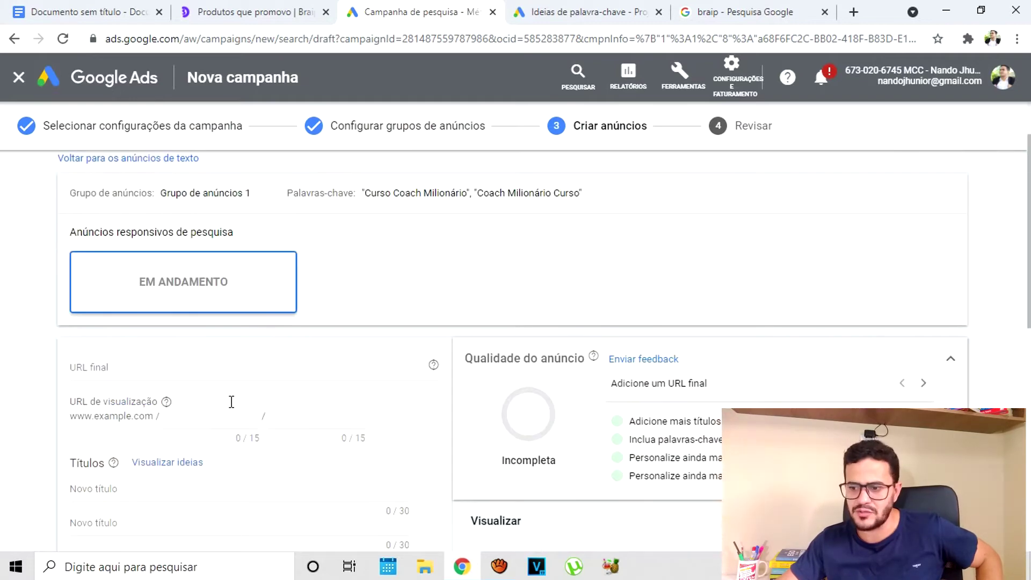
{"action": "scroll", "coordinate": [233, 408], "scroll_direction": "up", "scroll_amount": 2}
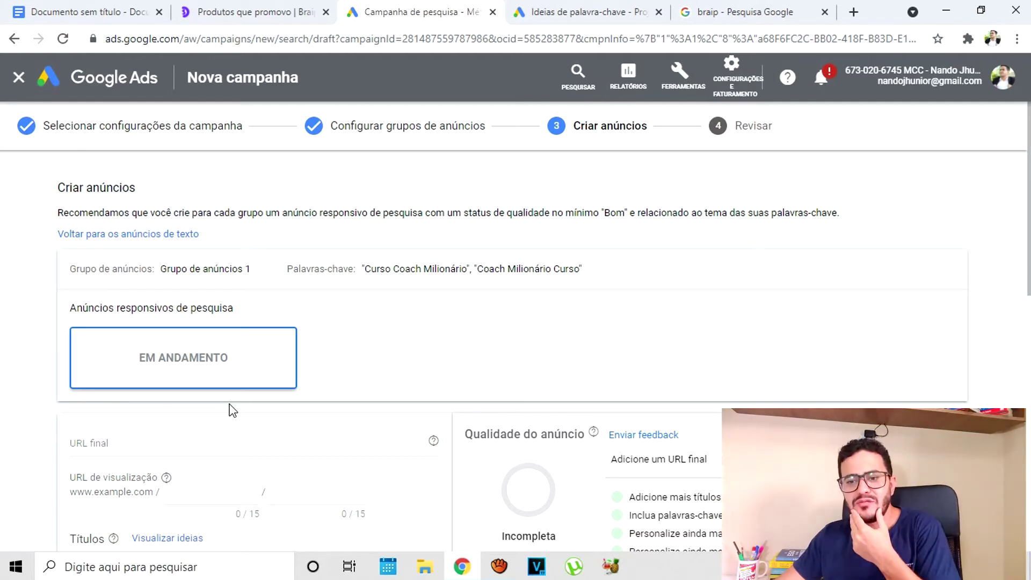
{"action": "scroll", "coordinate": [174, 411], "scroll_direction": "down", "scroll_amount": 3}
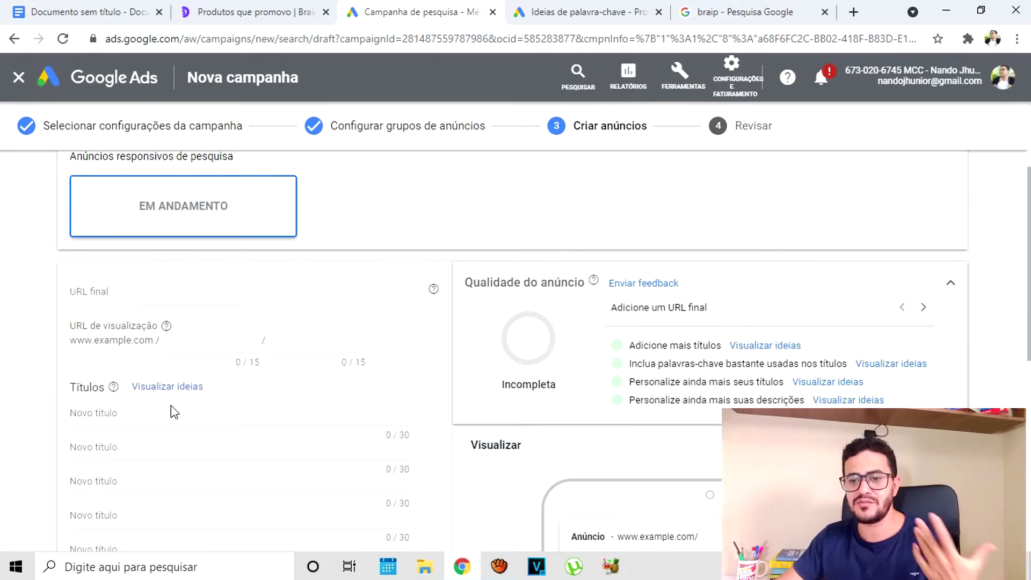
{"action": "scroll", "coordinate": [127, 447], "scroll_direction": "up", "scroll_amount": 3}
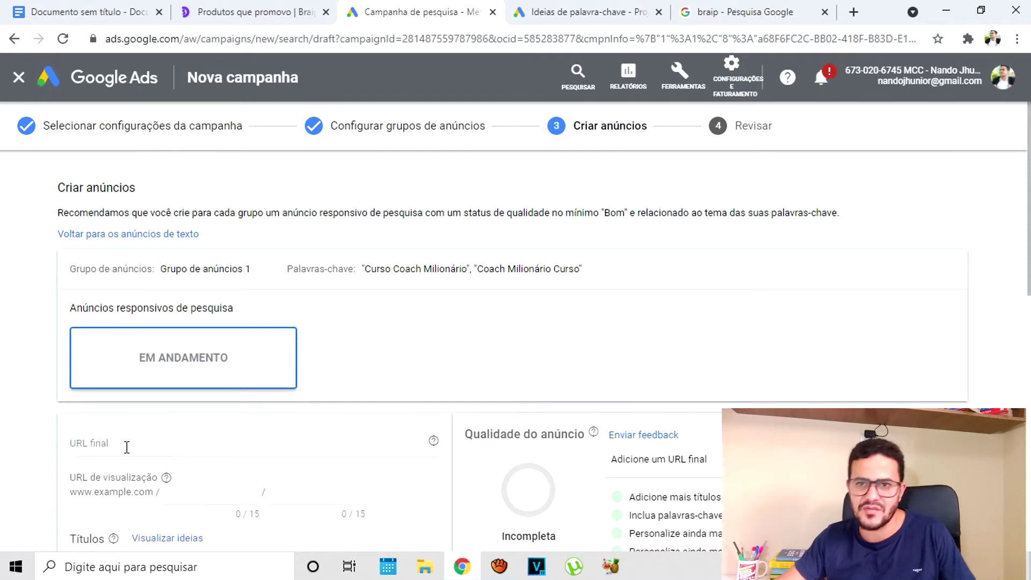
{"action": "left_click", "coordinate": [180, 274]}
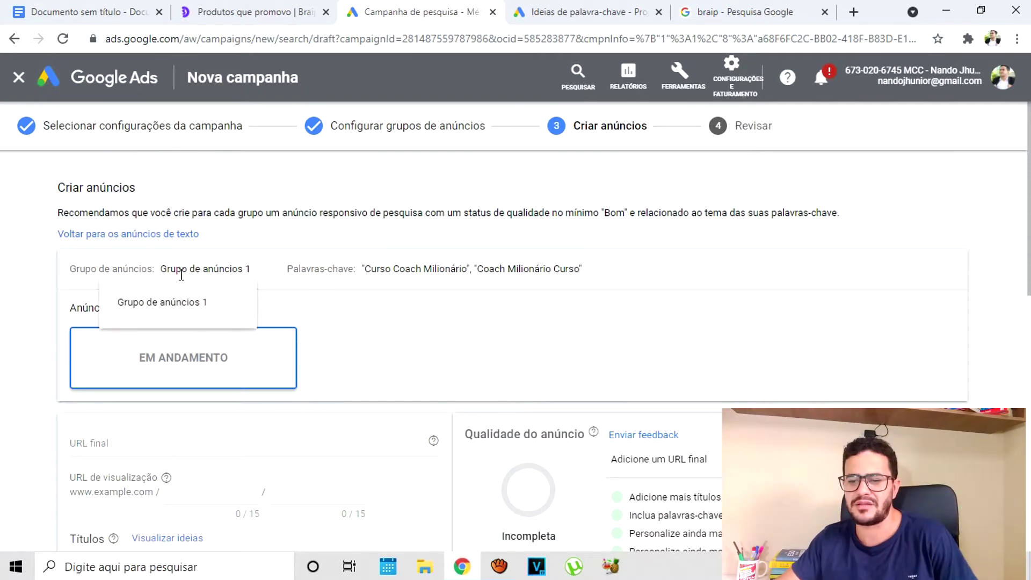
{"action": "left_click", "coordinate": [270, 357]}
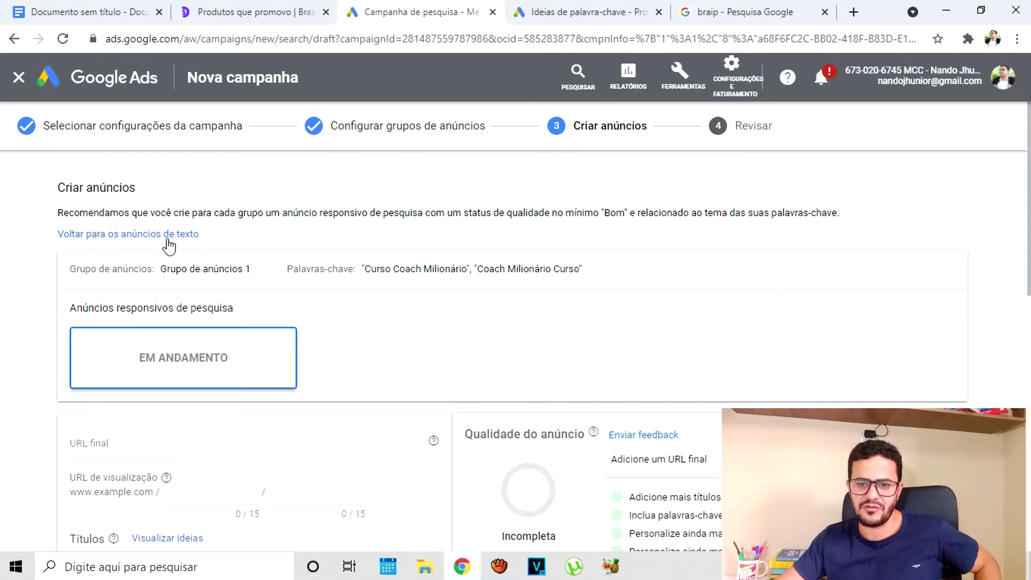
- Change the ad format back to text ads, confirm the change, and begin the new ad's final URL
{"action": "left_click", "coordinate": [129, 237]}
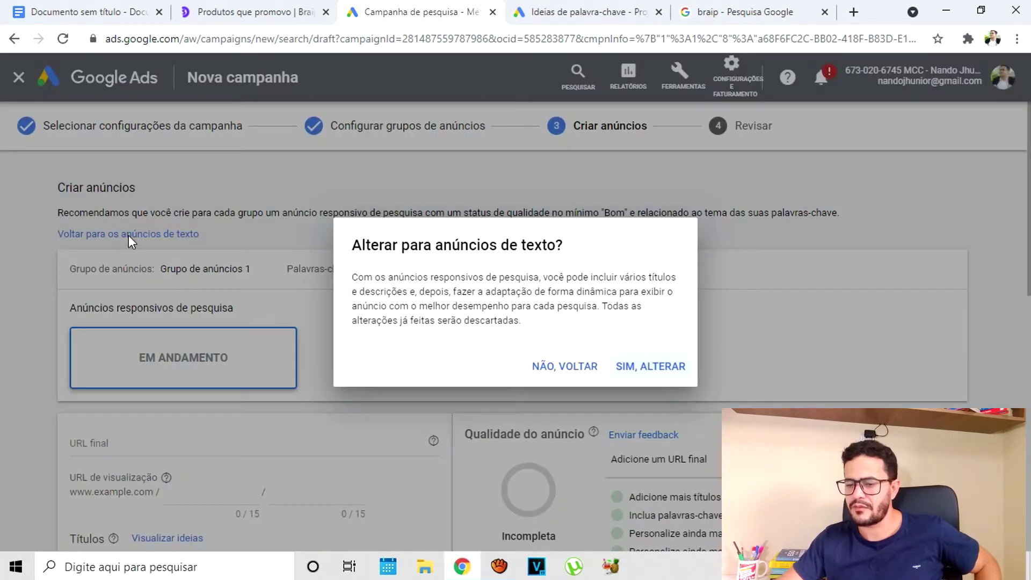
{"action": "left_click", "coordinate": [671, 369]}
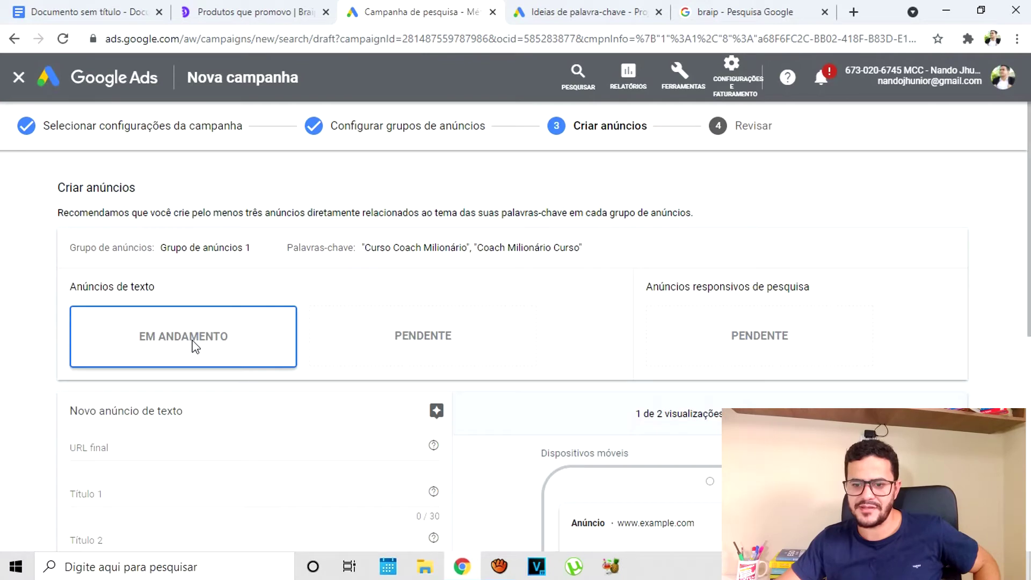
{"action": "scroll", "coordinate": [114, 383], "scroll_direction": "down", "scroll_amount": 3}
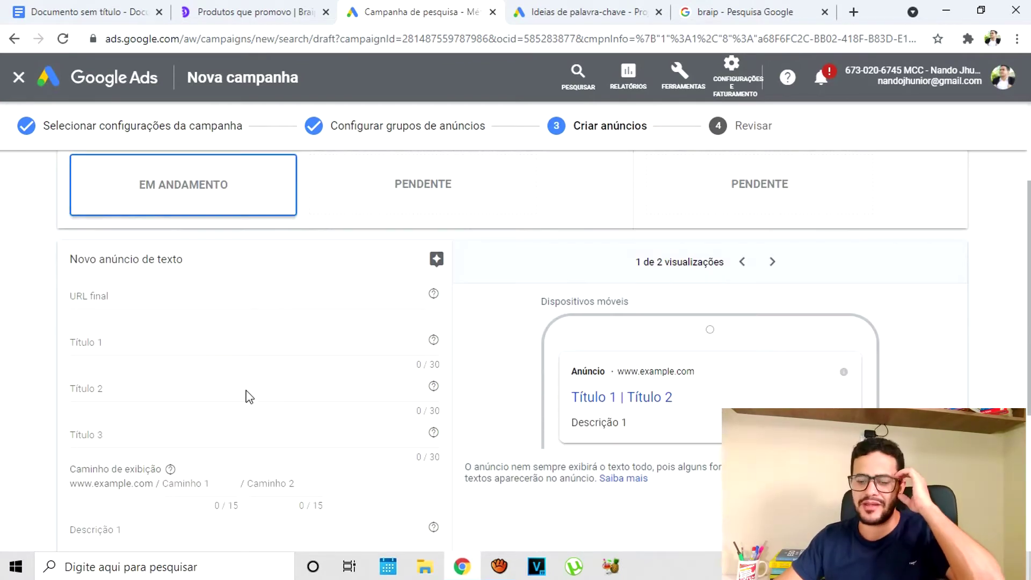
{"action": "left_click", "coordinate": [173, 296]}
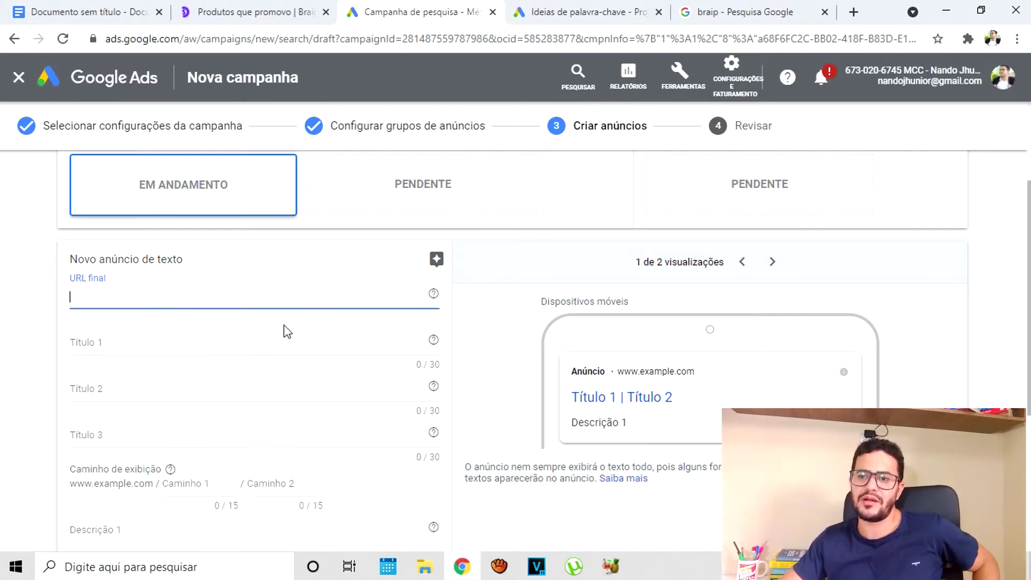
- Review the Google Docs notes on own hosting, the link cloaking tool and Bitly
{"action": "left_click", "coordinate": [113, 11]}
{"action": "scroll", "coordinate": [617, 369], "scroll_direction": "up", "scroll_amount": 4}
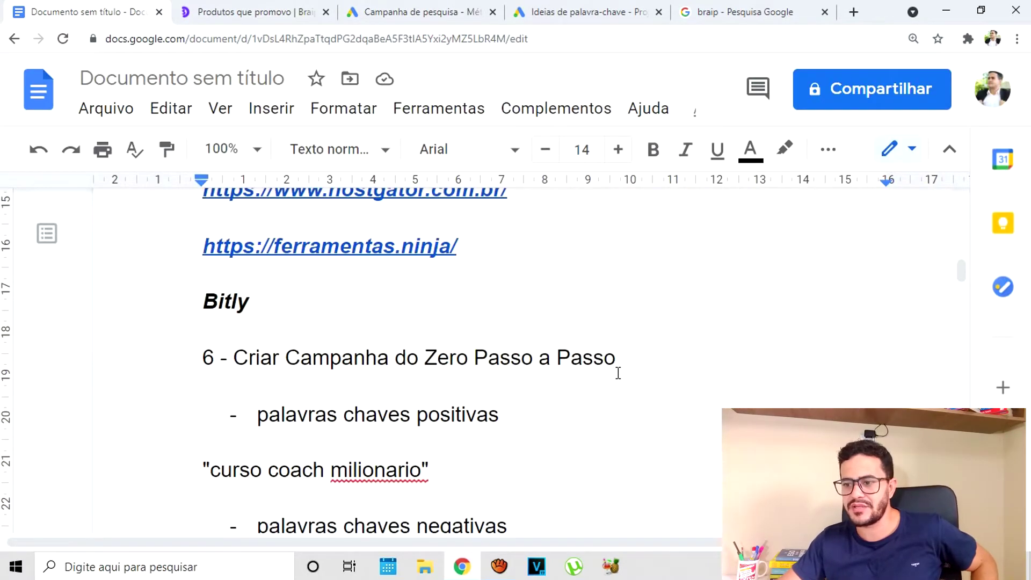
{"action": "scroll", "coordinate": [641, 394], "scroll_direction": "up", "scroll_amount": 4}
{"action": "scroll", "coordinate": [641, 394], "scroll_direction": "down", "scroll_amount": 3}
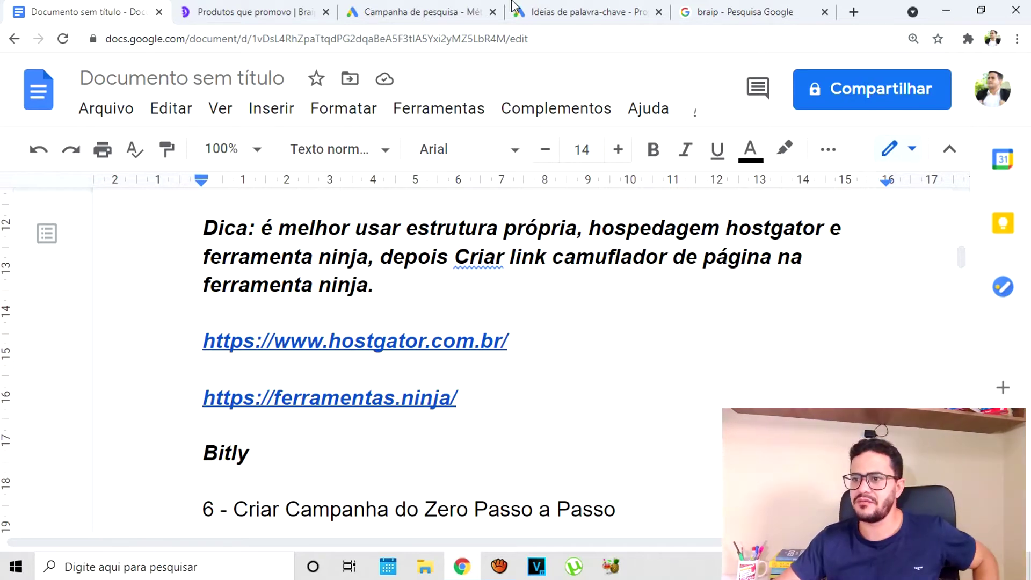
- Switch from the keyword planner to the conversion actions page and change the account to Método - 02, matching the campaign draft
{"action": "left_click", "coordinate": [581, 11]}
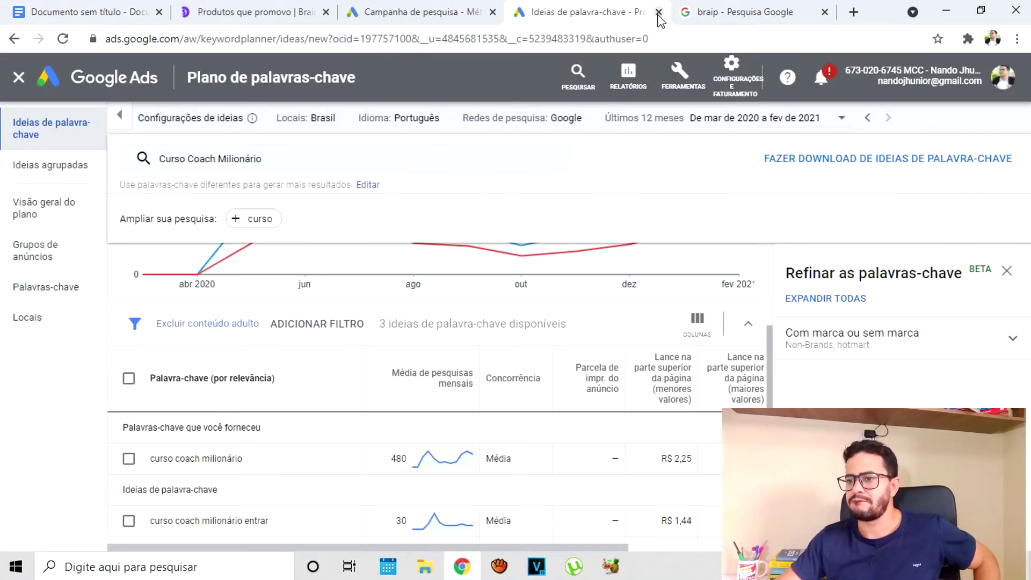
{"action": "left_click", "coordinate": [681, 86]}
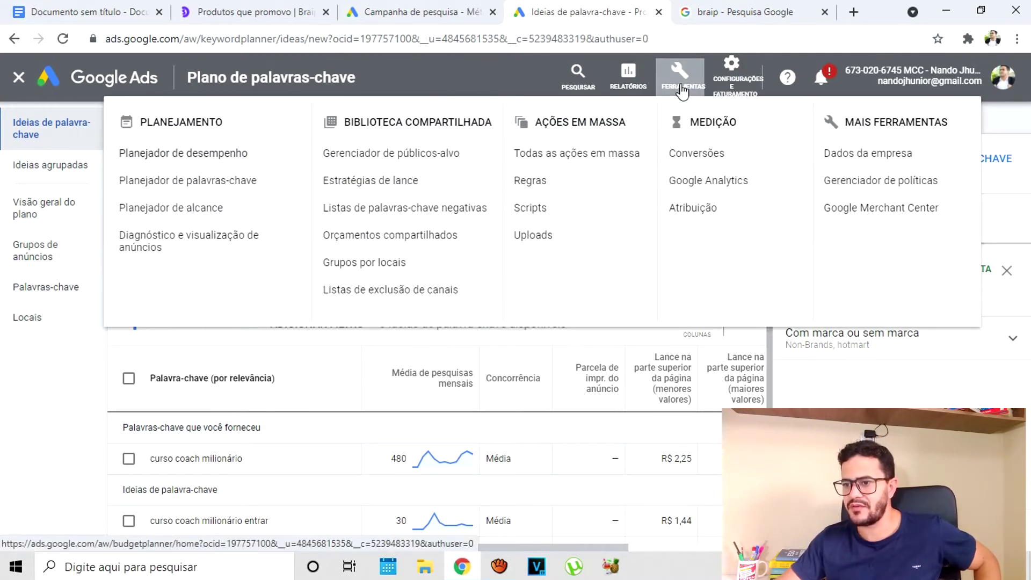
{"action": "left_click", "coordinate": [717, 157]}
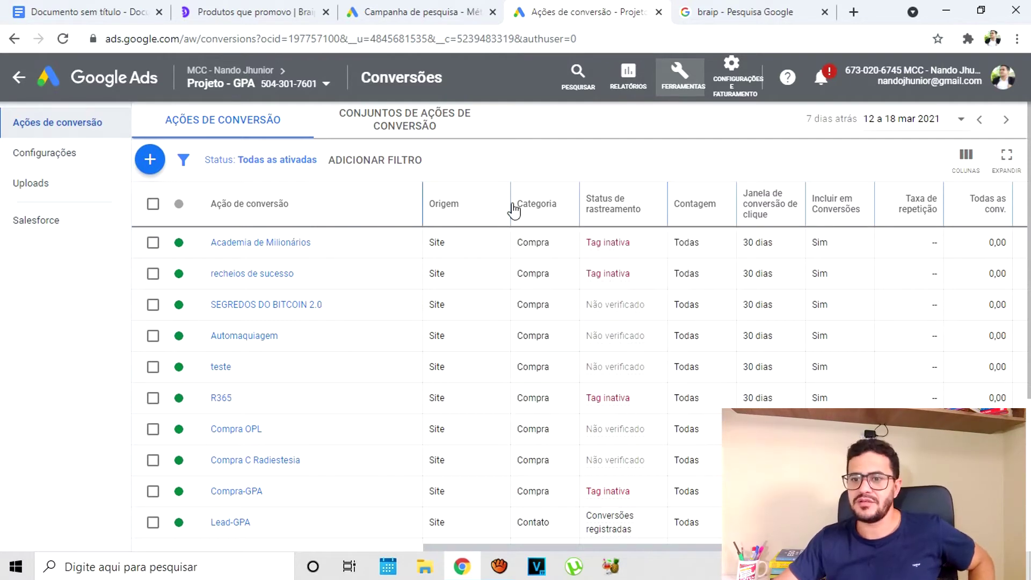
{"action": "left_click", "coordinate": [322, 86]}
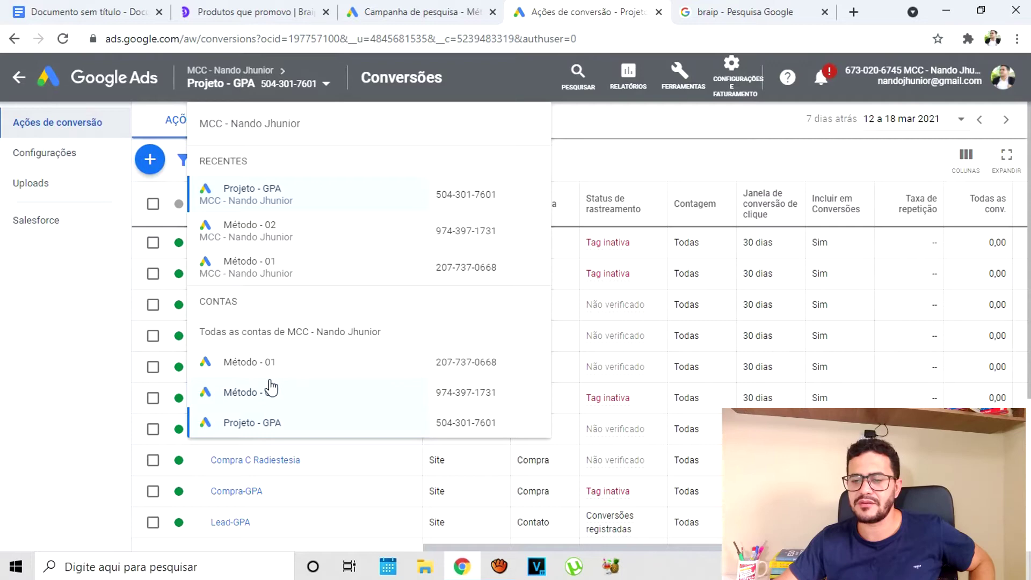
{"action": "left_click", "coordinate": [263, 392]}
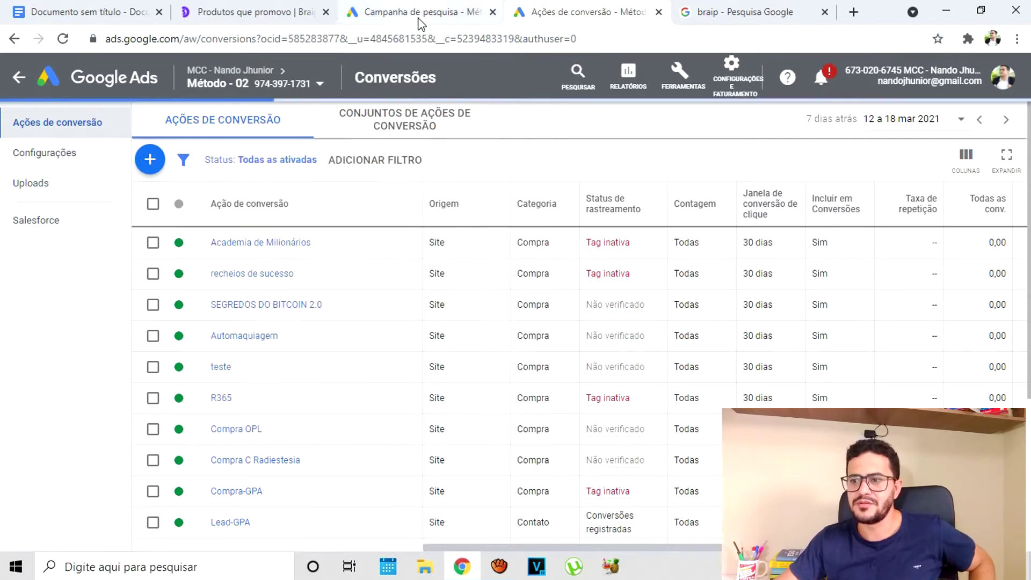
{"action": "left_click", "coordinate": [419, 7]}
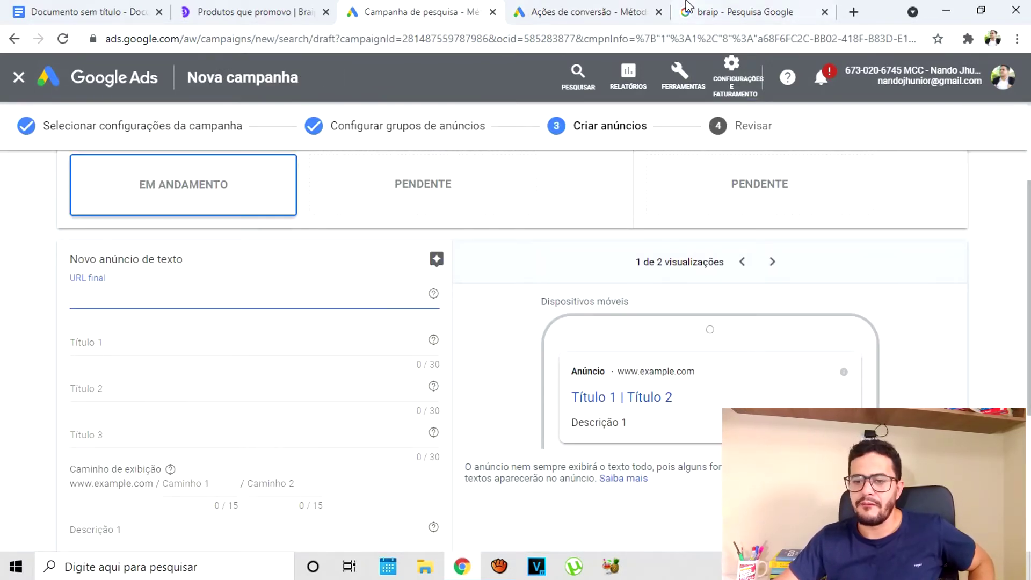
{"action": "left_click", "coordinate": [612, 13]}
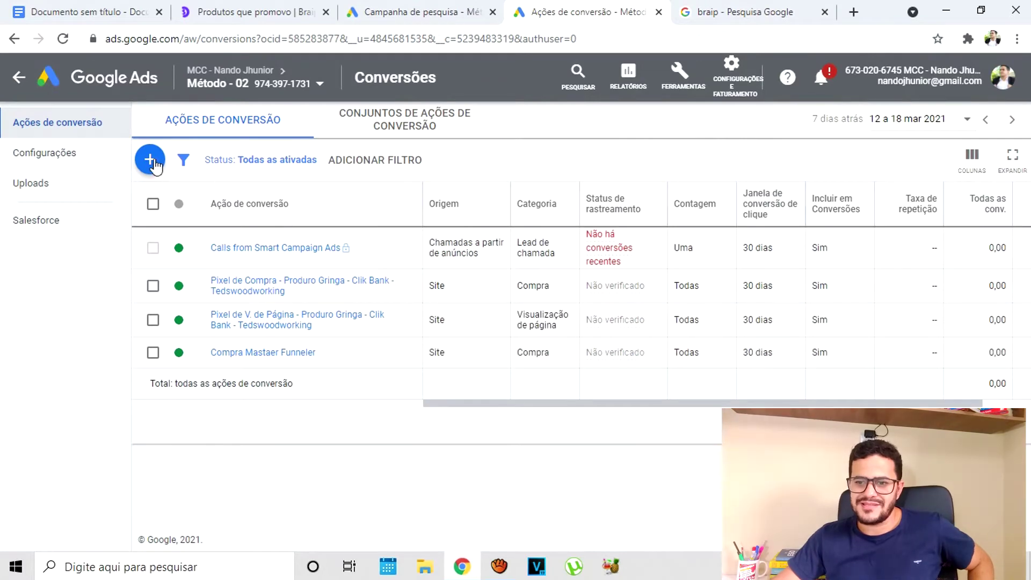
- Start a new conversion action of the website type in the Método - 02 account
{"action": "left_click", "coordinate": [680, 75]}
{"action": "left_click", "coordinate": [703, 152]}
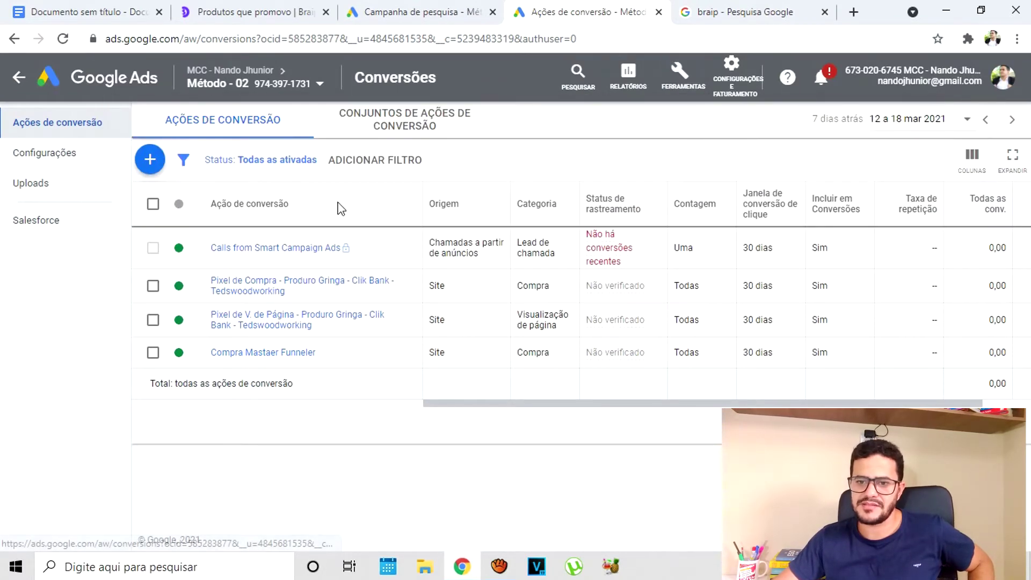
{"action": "left_click", "coordinate": [150, 159]}
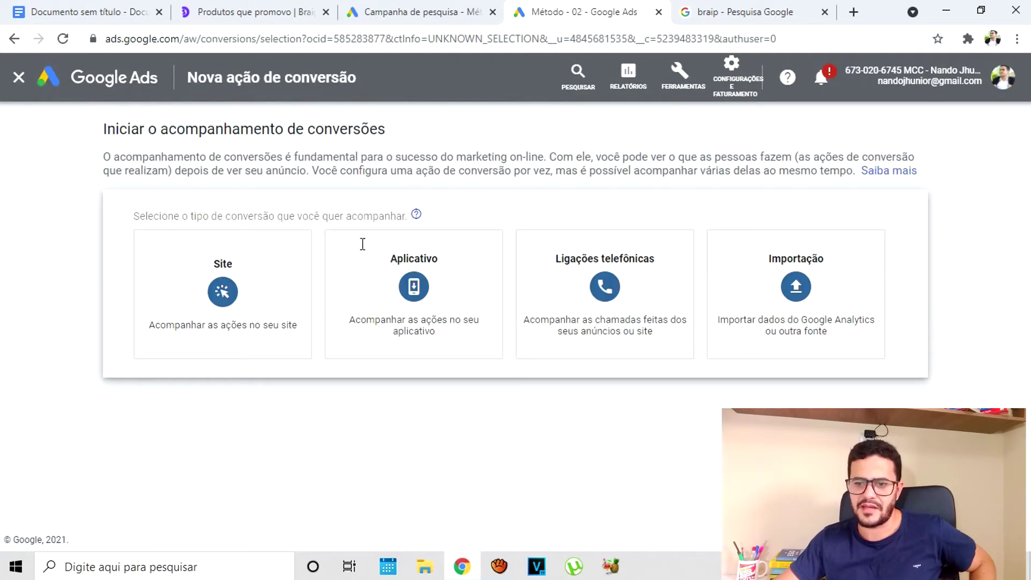
{"action": "left_click", "coordinate": [231, 298]}
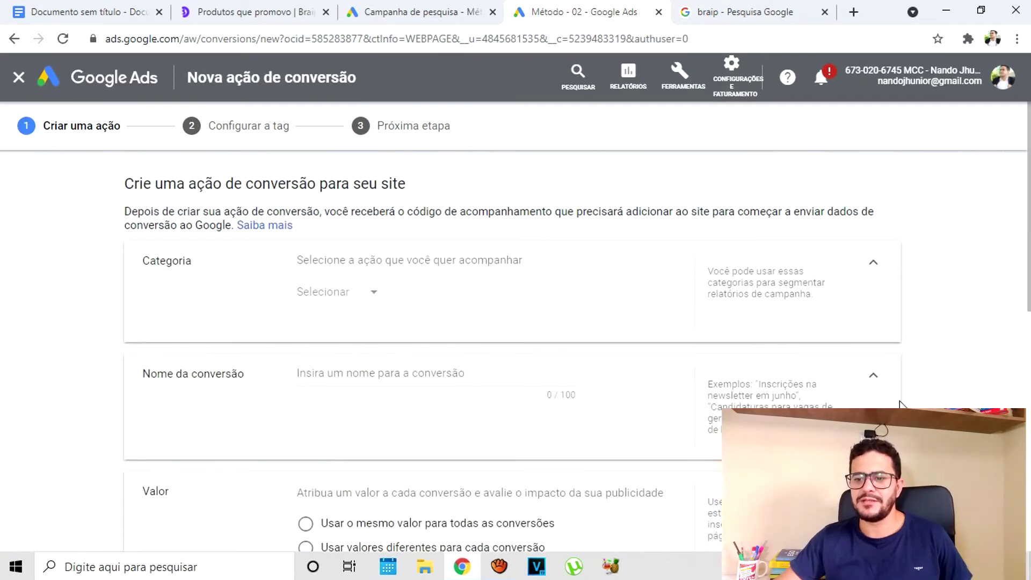
- Set the conversion category to Compra and name the conversion Compra Curso Cocha M
{"action": "left_click", "coordinate": [377, 301]}
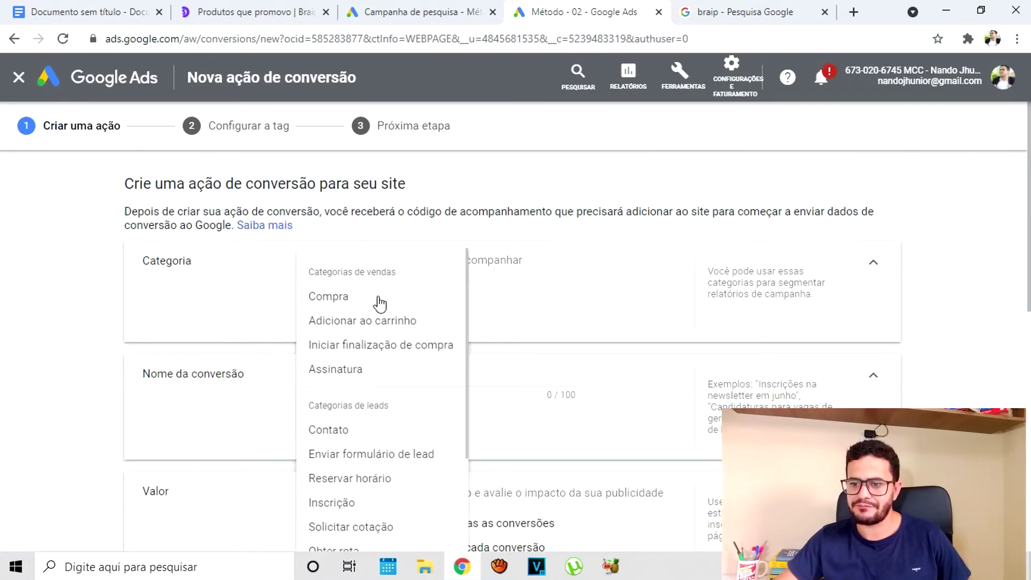
{"action": "left_click", "coordinate": [356, 300]}
{"action": "left_click", "coordinate": [373, 375]}
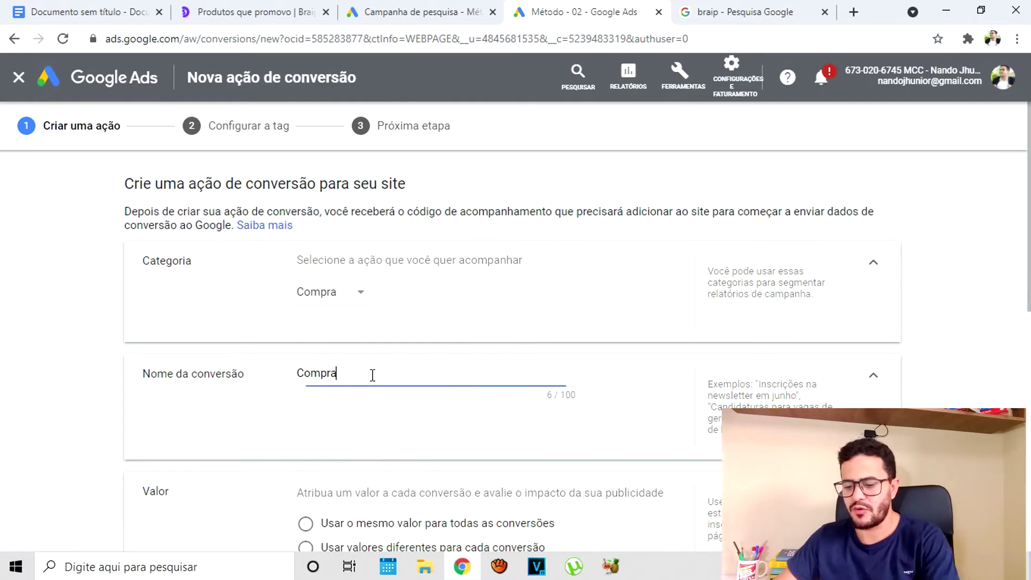
{"action": "type", "text": "Curso"}
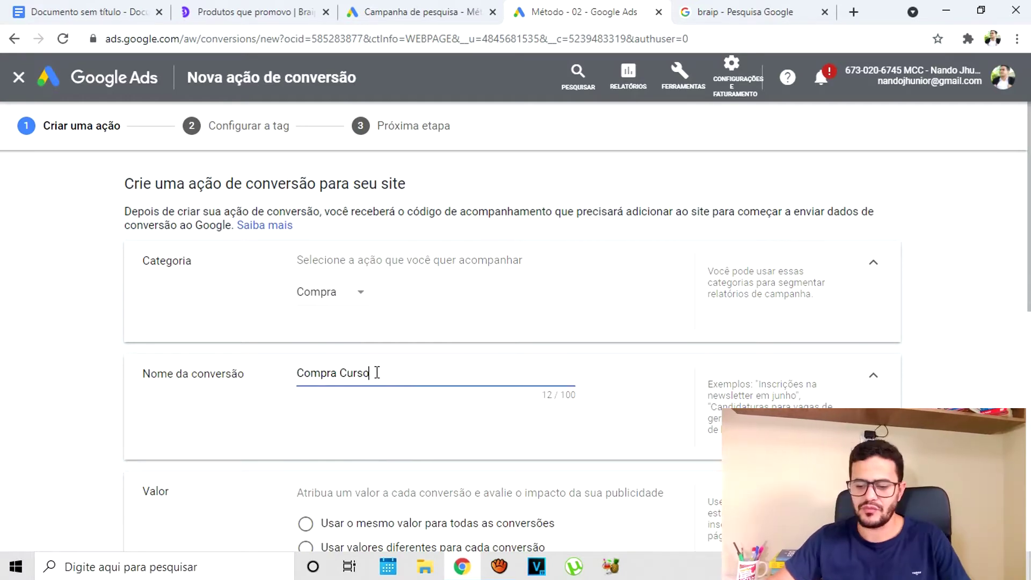
{"action": "type", "text": " Cocha"}
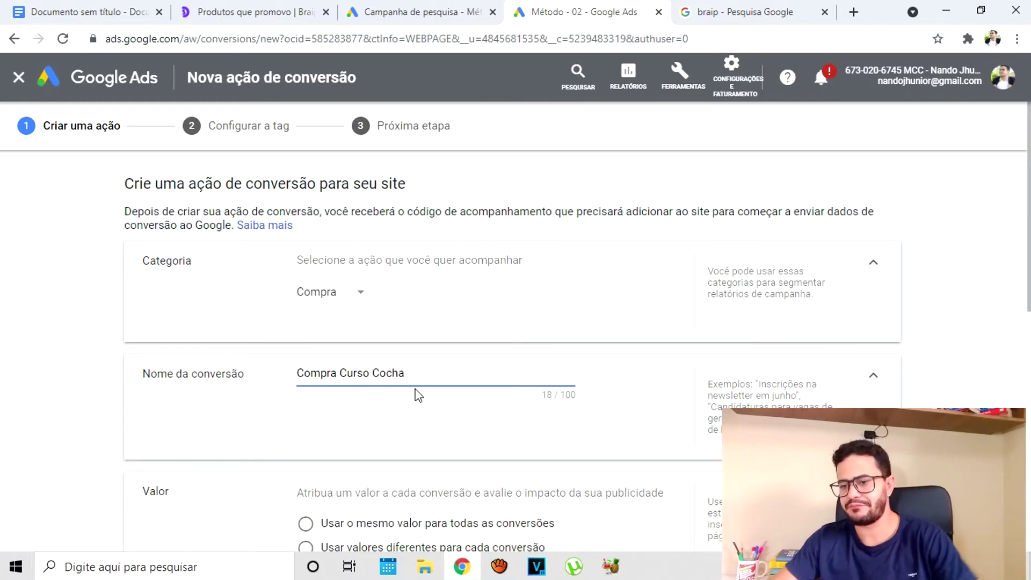
{"action": "type", "text": " M"}
- Set the conversion value to differ for each conversion, with a default value of 0 in Brazilian reais
{"action": "scroll", "coordinate": [428, 358], "scroll_direction": "down", "scroll_amount": 3}
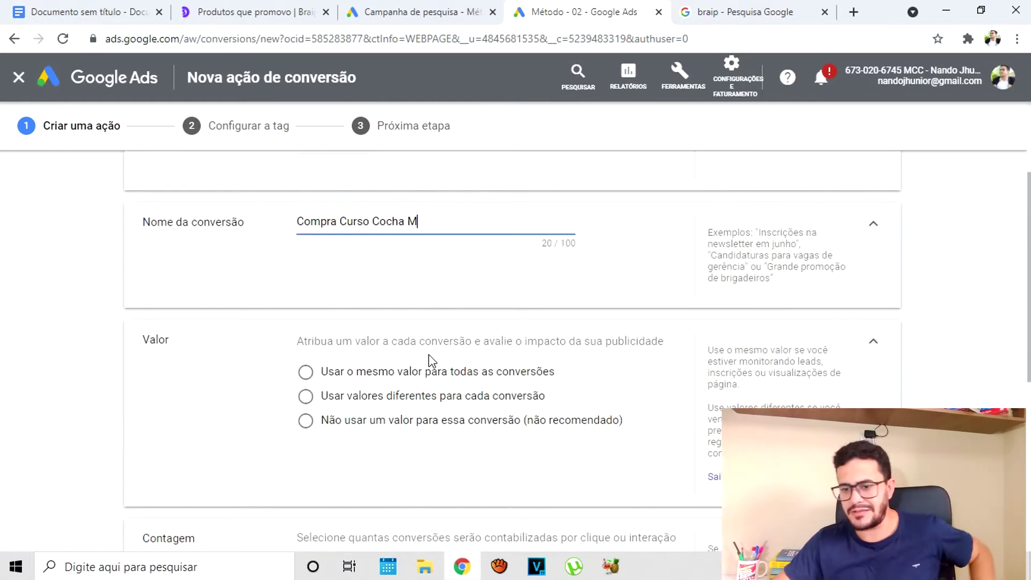
{"action": "left_click", "coordinate": [305, 402]}
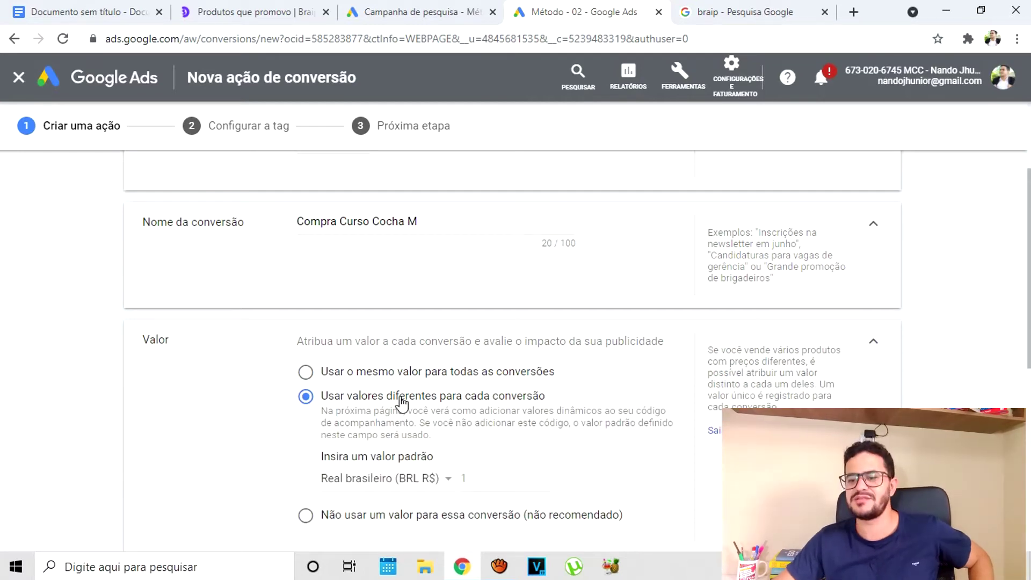
{"action": "left_click", "coordinate": [490, 483]}
{"action": "key", "text": "BackSpace"}
{"action": "type", "text": "0"}
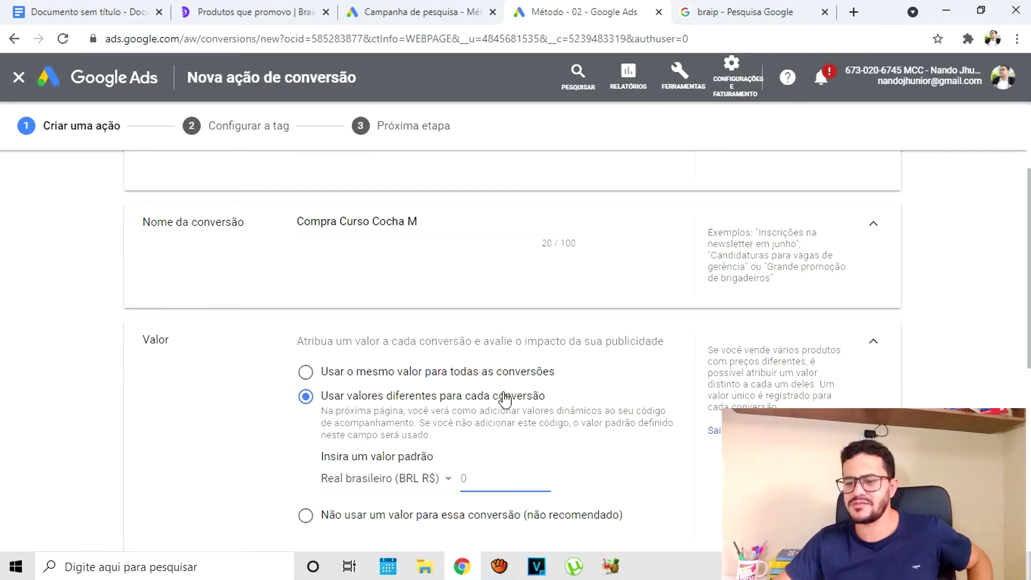
{"action": "scroll", "coordinate": [532, 395], "scroll_direction": "down", "scroll_amount": 3}
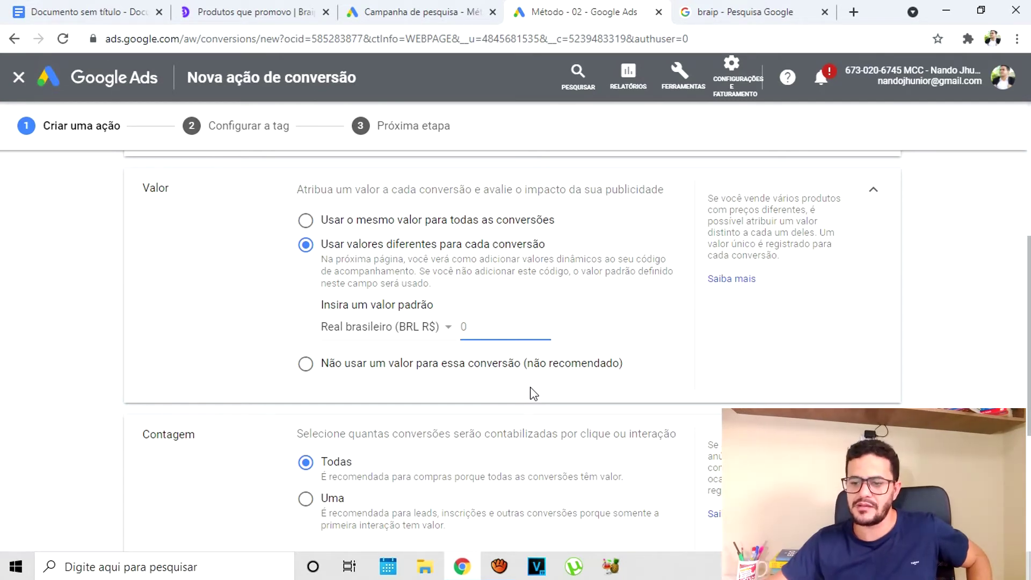
- Set the conversion's attribution model to Redução de tempo, keeping the count as Todas and the default conversion windows
{"action": "scroll", "coordinate": [535, 395], "scroll_direction": "down", "scroll_amount": 5}
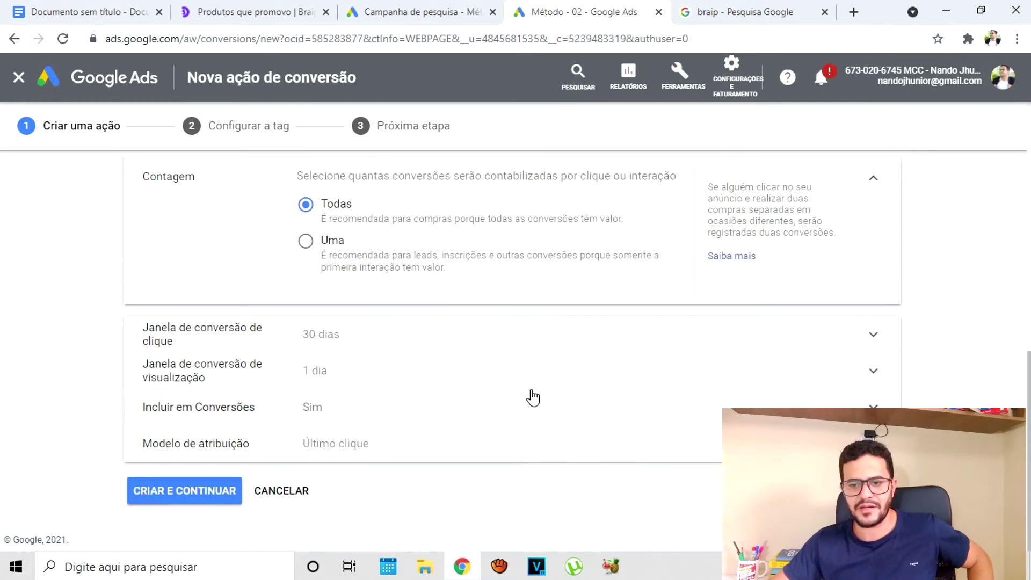
{"action": "scroll", "coordinate": [633, 279], "scroll_direction": "up", "scroll_amount": 2}
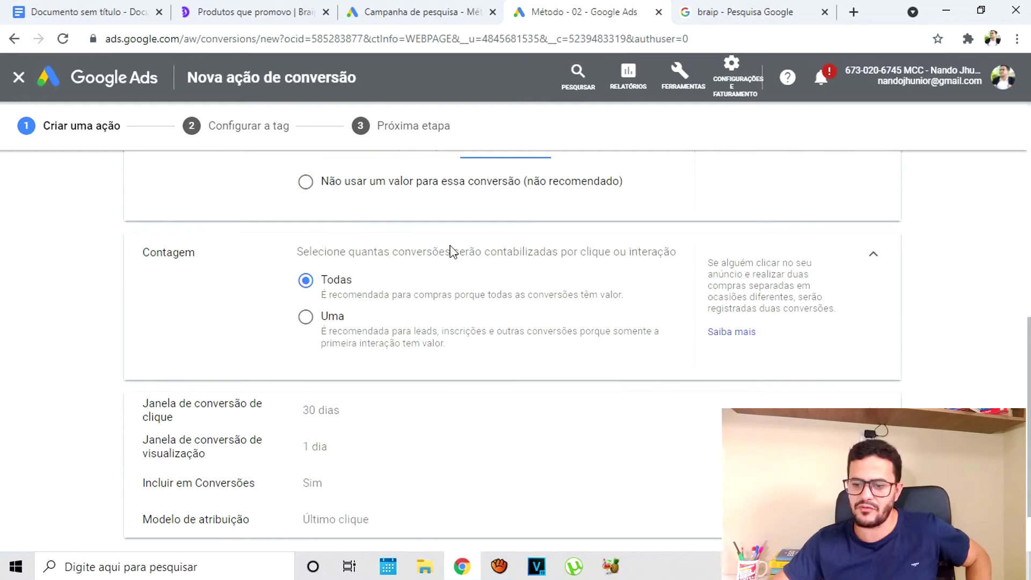
{"action": "scroll", "coordinate": [404, 441], "scroll_direction": "down", "scroll_amount": 2}
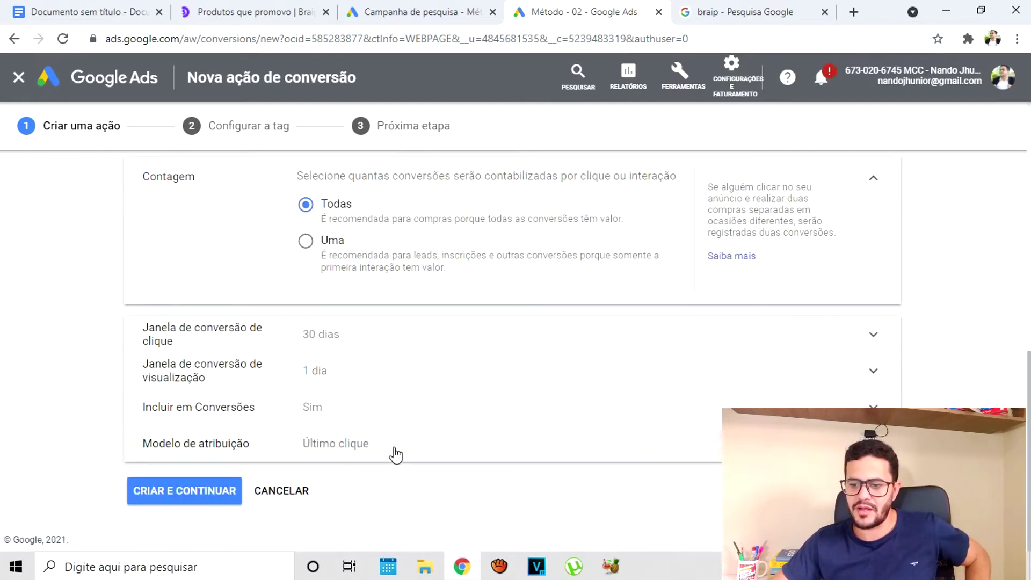
{"action": "left_click", "coordinate": [396, 455]}
{"action": "left_click", "coordinate": [369, 463]}
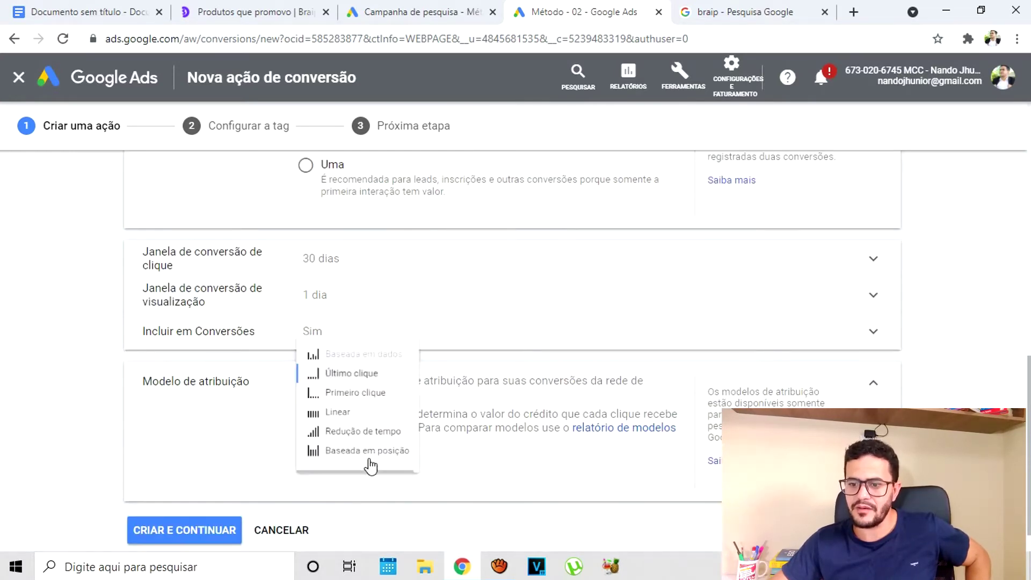
{"action": "left_click", "coordinate": [378, 421]}
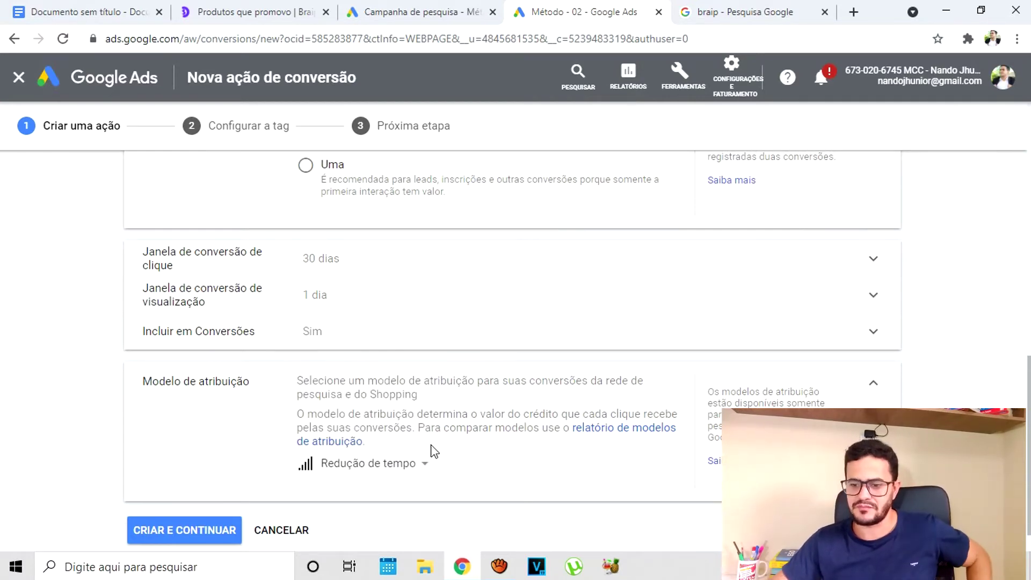
- Create the conversion action and choose to install its tag yourself
{"action": "scroll", "coordinate": [435, 451], "scroll_direction": "up", "scroll_amount": 2}
{"action": "scroll", "coordinate": [472, 443], "scroll_direction": "down", "scroll_amount": 3}
{"action": "scroll", "coordinate": [670, 418], "scroll_direction": "up", "scroll_amount": 3}
{"action": "scroll", "coordinate": [467, 452], "scroll_direction": "down", "scroll_amount": 3}
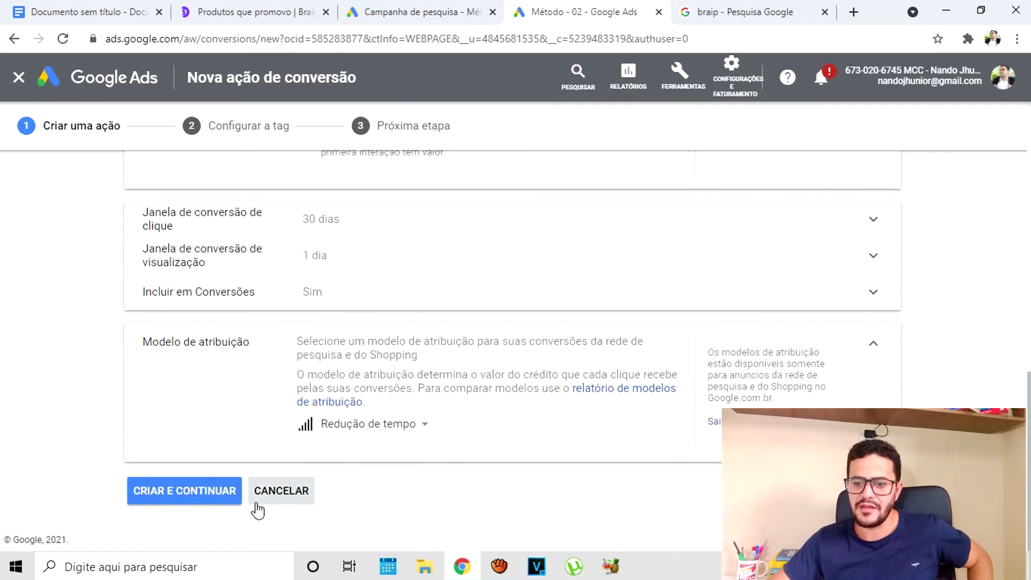
{"action": "left_click", "coordinate": [208, 501]}
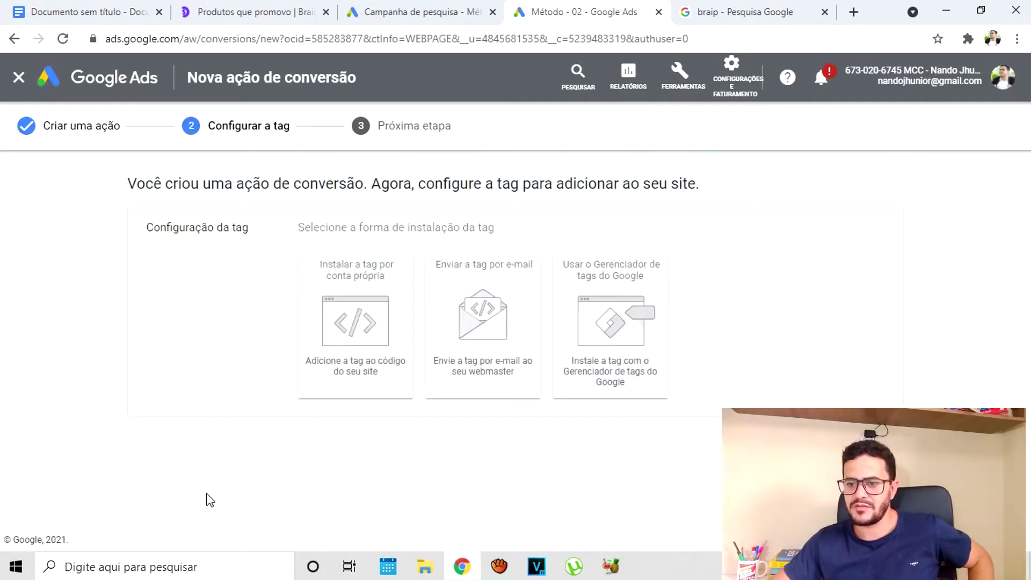
{"action": "left_click", "coordinate": [358, 329]}
{"action": "scroll", "coordinate": [356, 323], "scroll_direction": "down", "scroll_amount": 4}
{"action": "scroll", "coordinate": [356, 314], "scroll_direction": "down", "scroll_amount": 6}
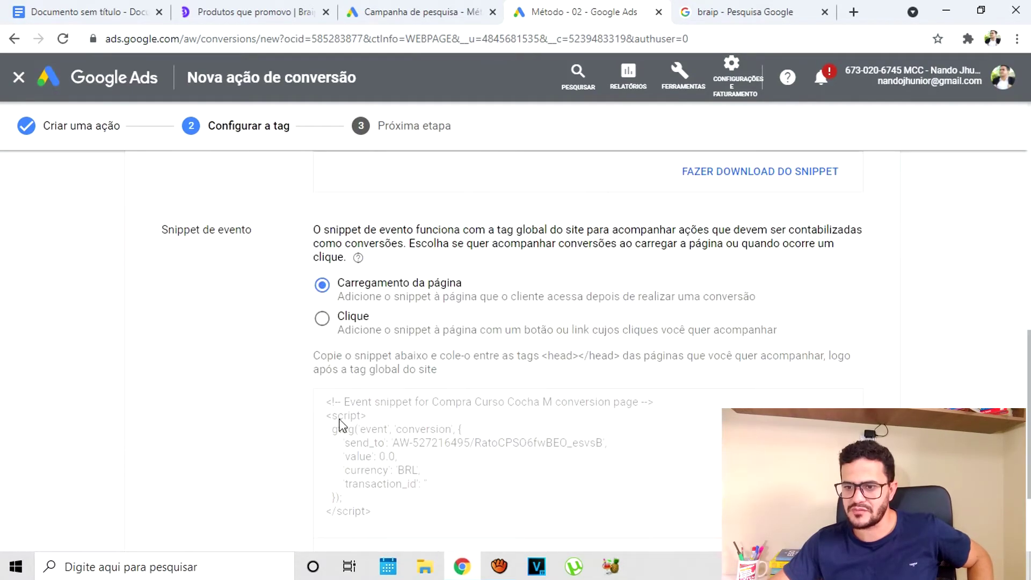
- Copy the complete page-load event snippet for the Compra Curso Cocha M conversion
{"action": "scroll", "coordinate": [491, 428], "scroll_direction": "up", "scroll_amount": 3}
{"action": "scroll", "coordinate": [446, 363], "scroll_direction": "down", "scroll_amount": 8}
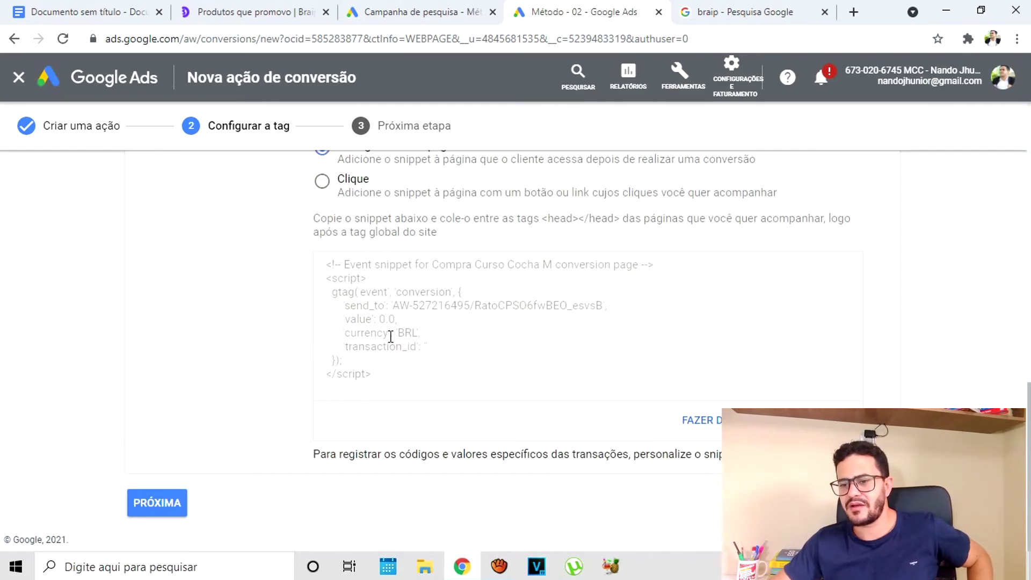
{"action": "left_click", "coordinate": [388, 324]}
{"action": "key", "text": "ctrl+c"}
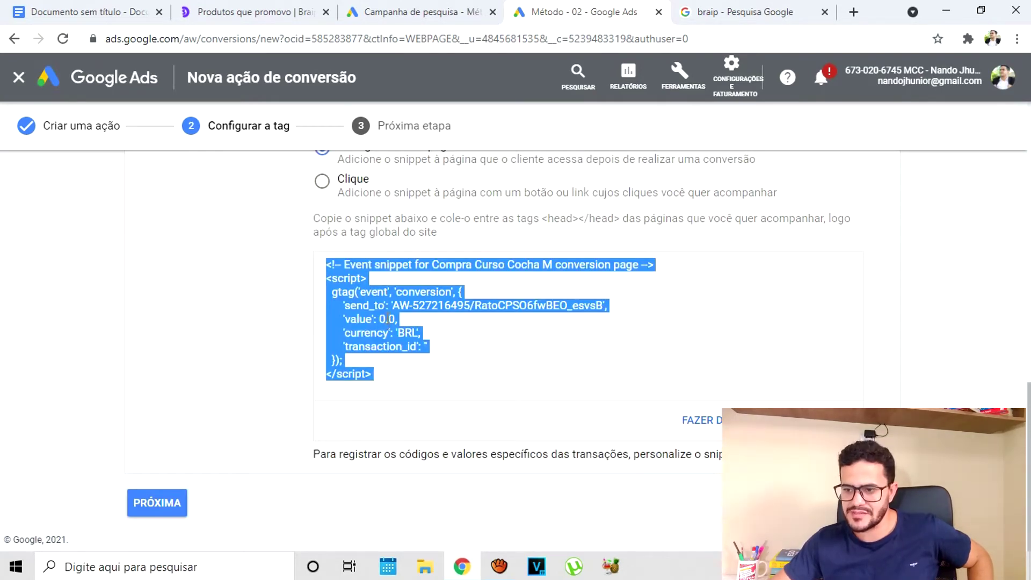
{"action": "right_click", "coordinate": [353, 309]}
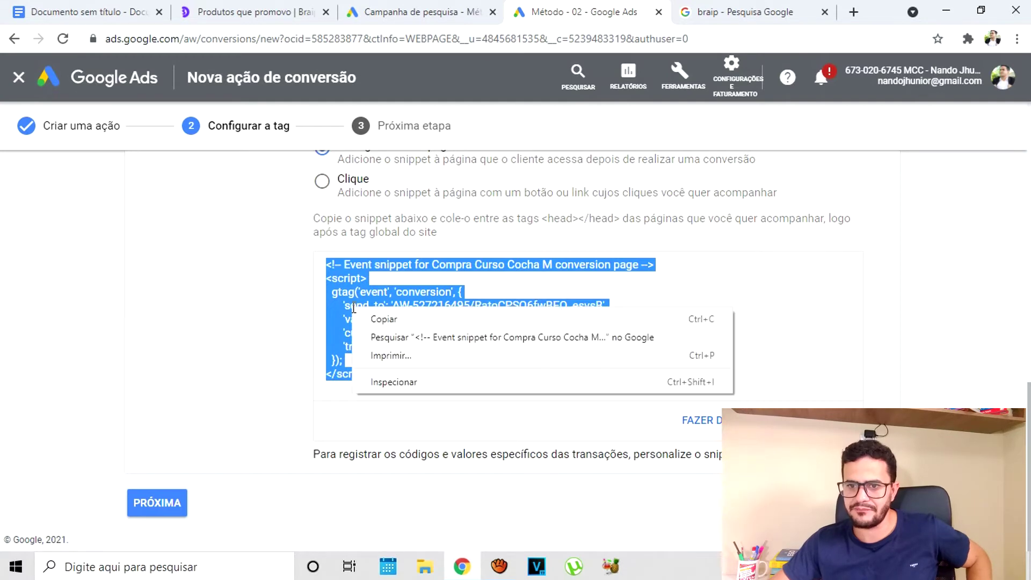
{"action": "left_click", "coordinate": [380, 319]}
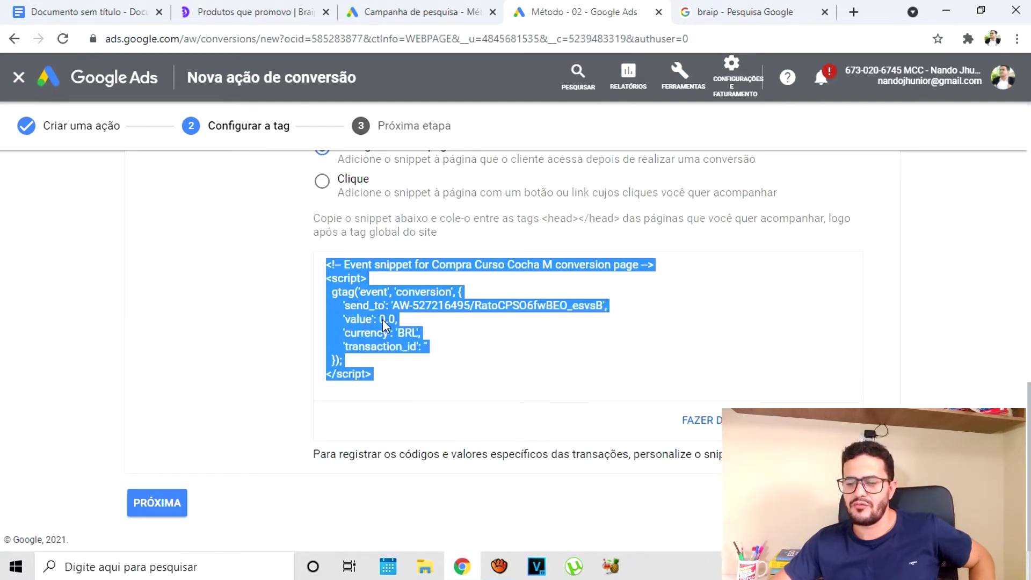
- Switch to the Google Docs notes and replace the old Curso Coach Milionário event snippet with the copied one
{"action": "left_click", "coordinate": [114, 21]}
{"action": "scroll", "coordinate": [442, 409], "scroll_direction": "down", "scroll_amount": 20}
{"action": "scroll", "coordinate": [380, 428], "scroll_direction": "down", "scroll_amount": 3}
{"action": "scroll", "coordinate": [387, 410], "scroll_direction": "up", "scroll_amount": 7}
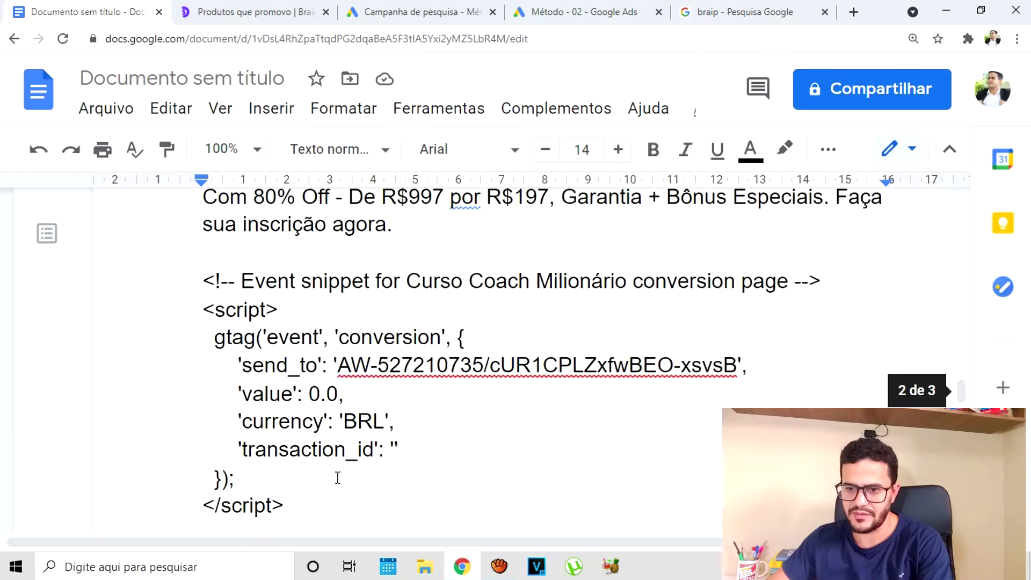
{"action": "left_click_drag", "start_coordinate": [299, 505], "coordinate": [195, 285]}
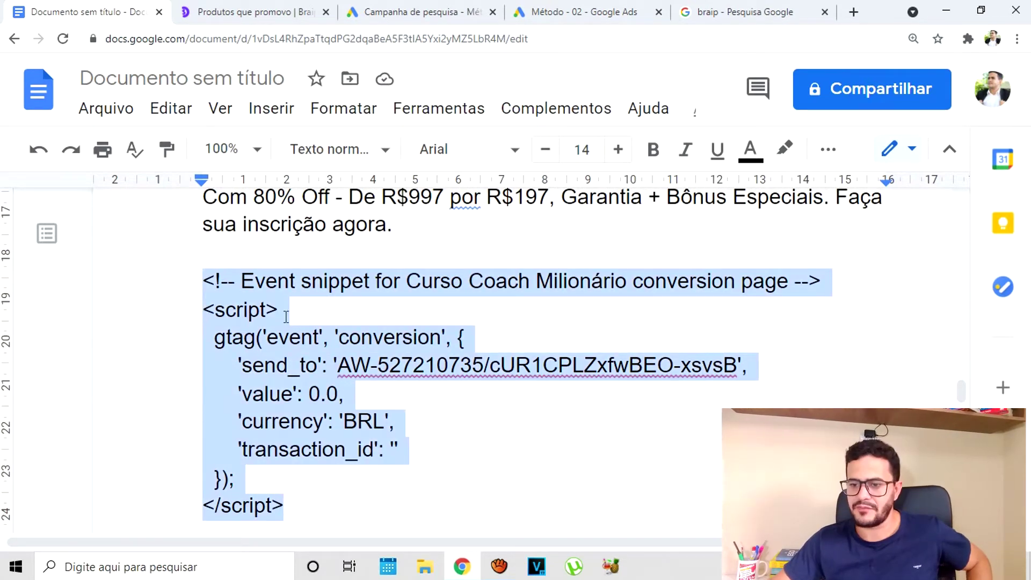
{"action": "key", "text": "ctrl+v"}
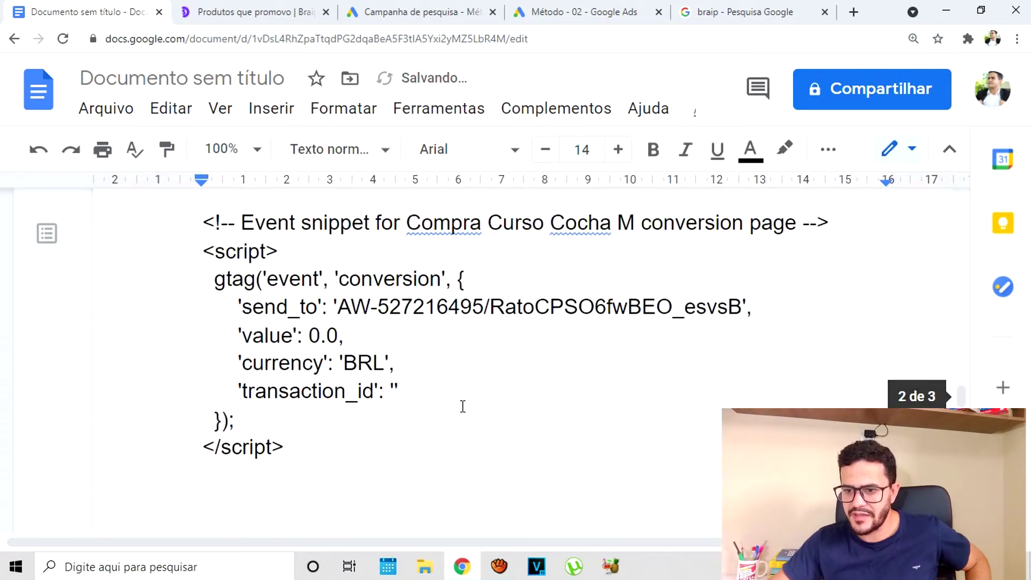
- Examine the send_to value in the pasted snippet, distinguishing the conversion ID before the slash from the label after it
{"action": "left_click_drag", "start_coordinate": [338, 307], "coordinate": [672, 308]}
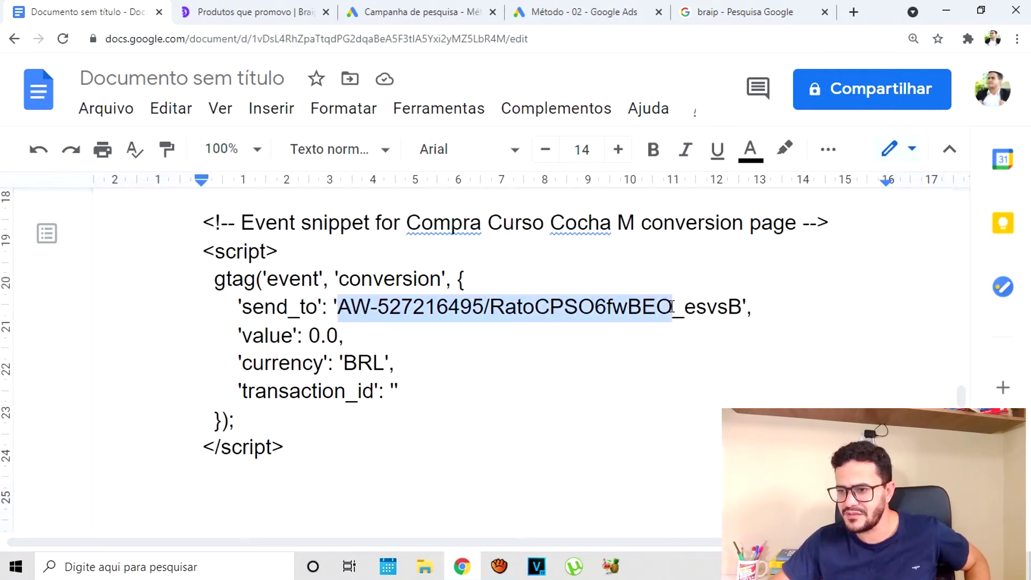
{"action": "left_click_drag", "start_coordinate": [672, 307], "coordinate": [741, 307]}
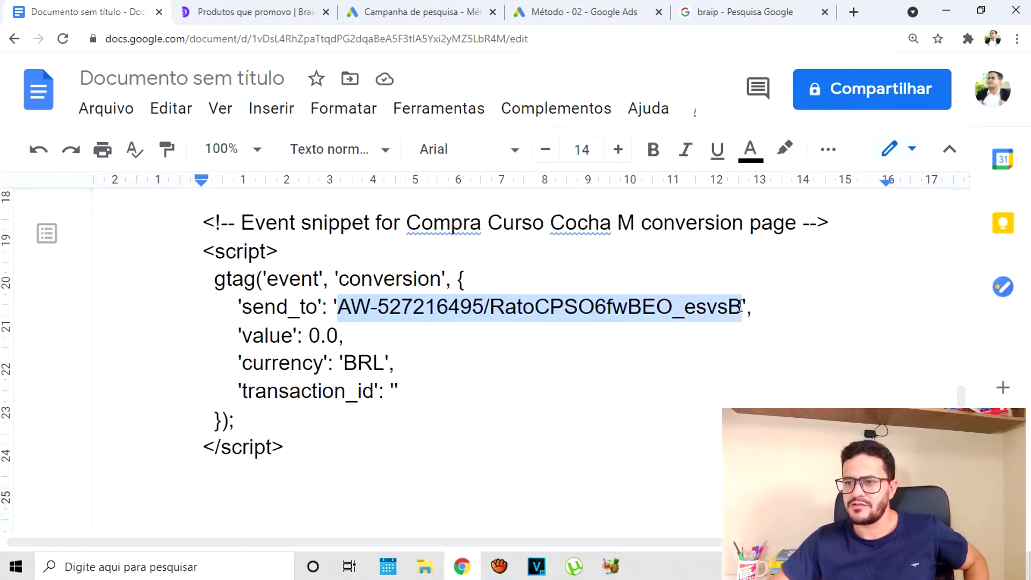
{"action": "left_click", "coordinate": [404, 10]}
{"action": "left_click", "coordinate": [518, 8]}
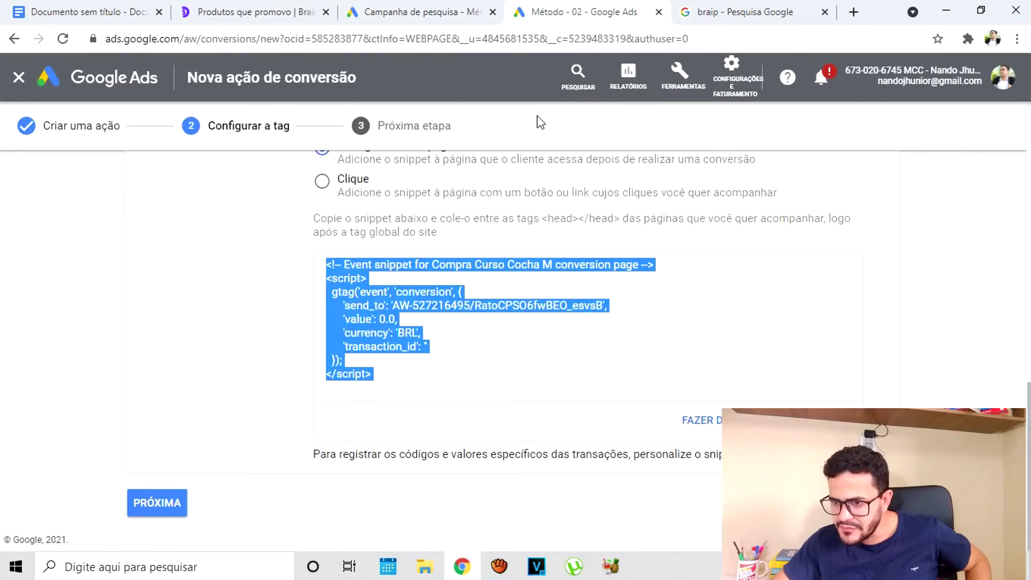
{"action": "left_click", "coordinate": [547, 337]}
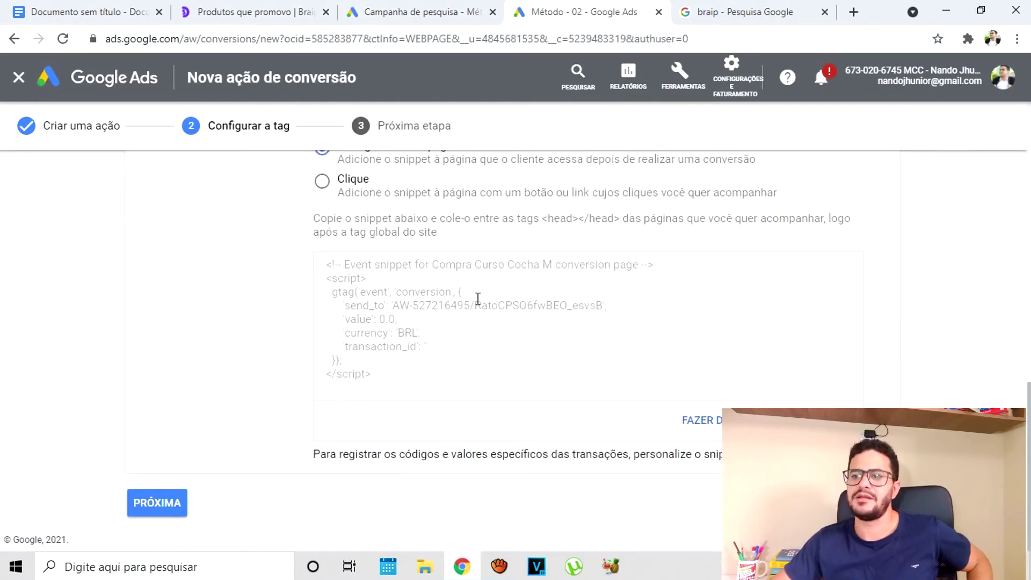
{"action": "left_click", "coordinate": [108, 10]}
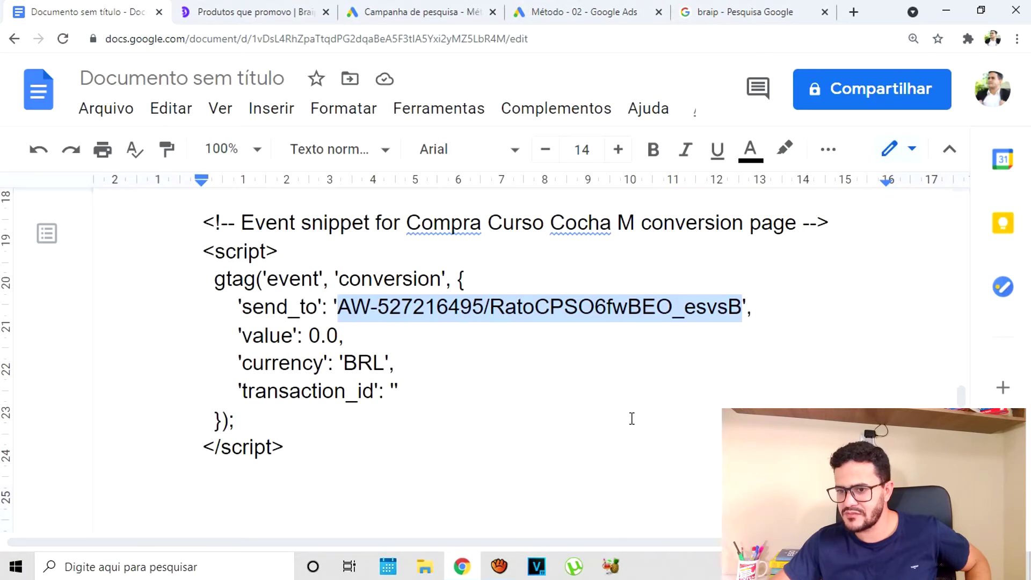
{"action": "left_click", "coordinate": [491, 310]}
{"action": "left_click_drag", "start_coordinate": [480, 308], "coordinate": [341, 309]}
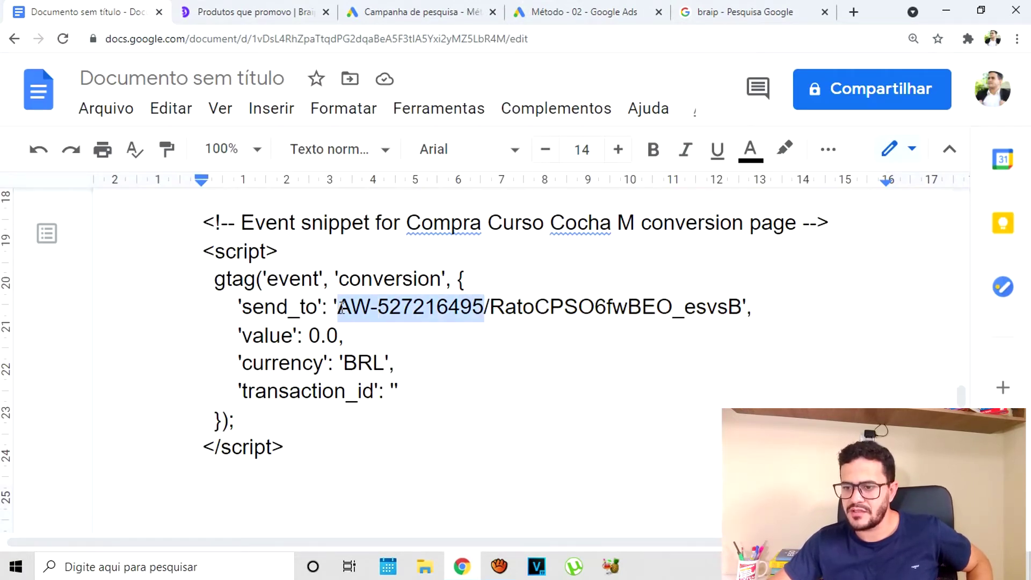
{"action": "left_click_drag", "start_coordinate": [491, 308], "coordinate": [742, 309]}
{"action": "left_click", "coordinate": [591, 381]}
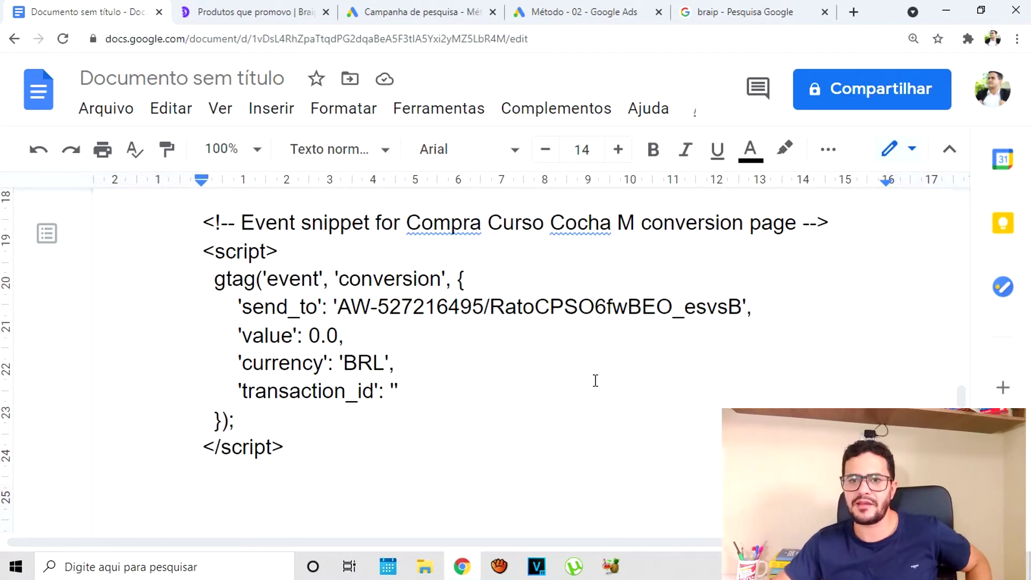
- Switch to Braip, locate Curso Coach Milionário among the promoted products, and open the Pixel tool's page
{"action": "left_click", "coordinate": [265, 10]}
{"action": "left_click_drag", "start_coordinate": [479, 281], "coordinate": [363, 301]}
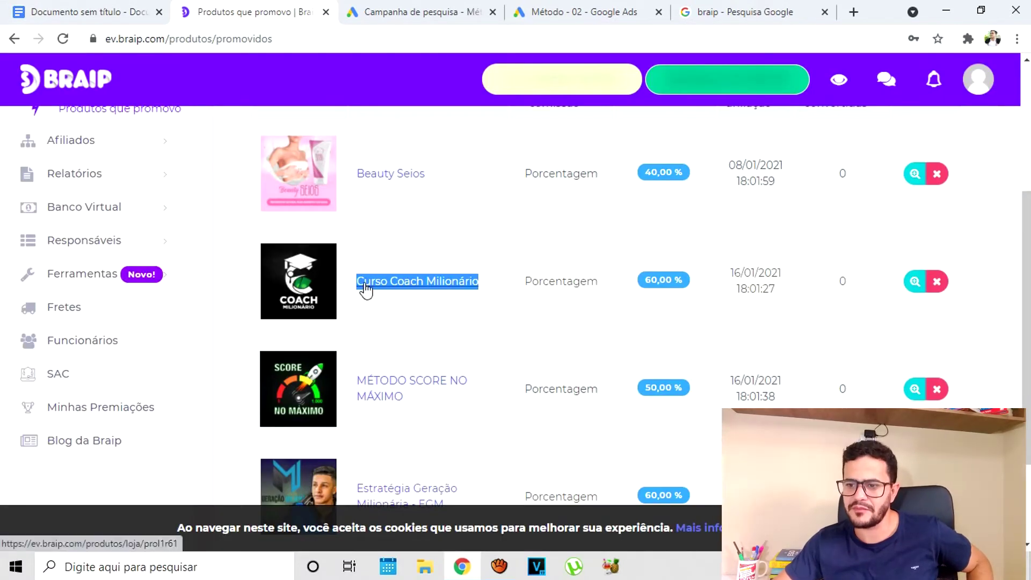
{"action": "left_click", "coordinate": [419, 322]}
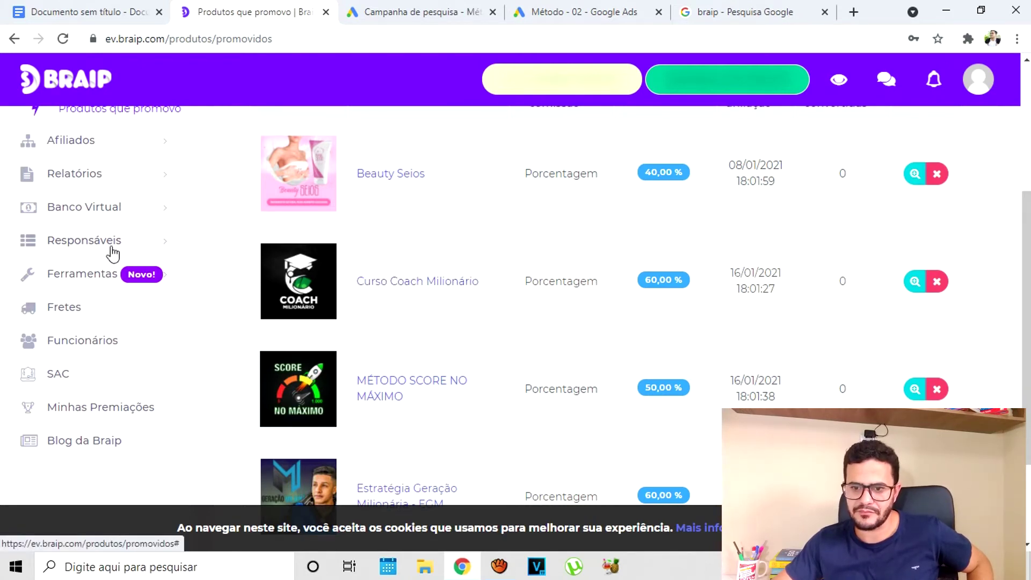
{"action": "scroll", "coordinate": [113, 299], "scroll_direction": "up", "scroll_amount": 3}
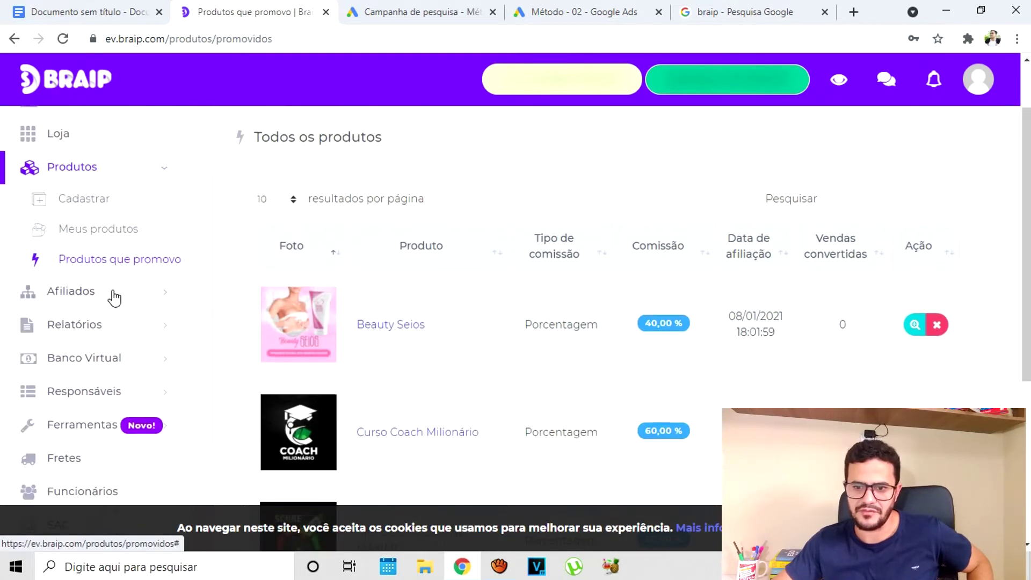
{"action": "scroll", "coordinate": [119, 323], "scroll_direction": "down", "scroll_amount": 3}
{"action": "left_click", "coordinate": [115, 275]}
{"action": "scroll", "coordinate": [131, 312], "scroll_direction": "up", "scroll_amount": 1}
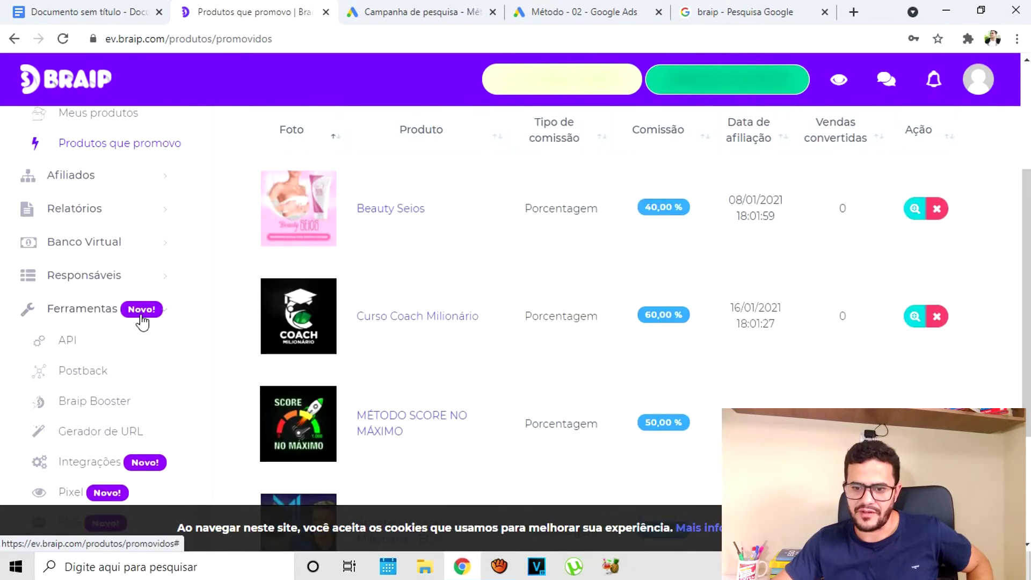
{"action": "scroll", "coordinate": [86, 353], "scroll_direction": "up", "scroll_amount": 1}
{"action": "scroll", "coordinate": [97, 364], "scroll_direction": "down", "scroll_amount": 2}
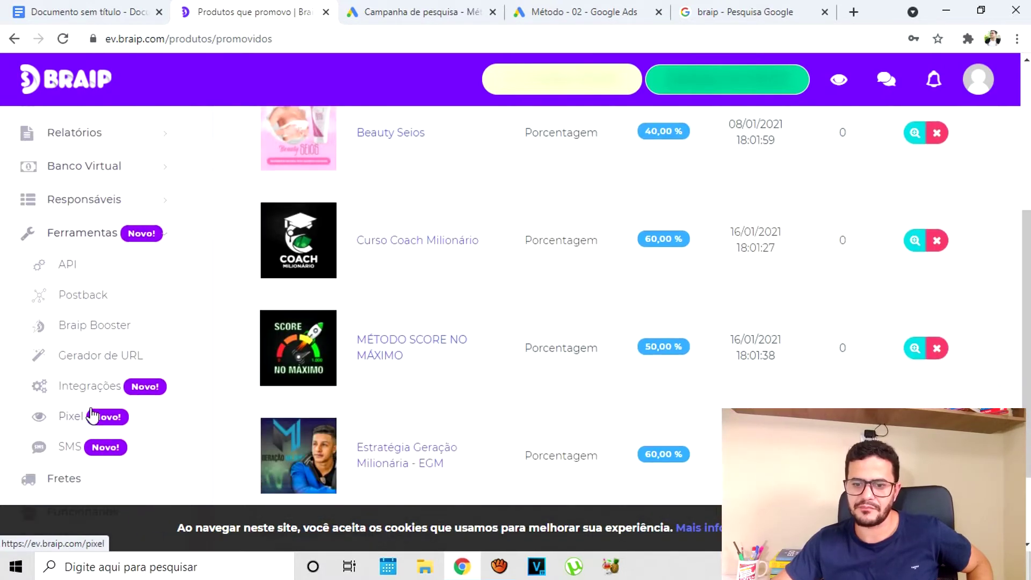
{"action": "left_click", "coordinate": [74, 417]}
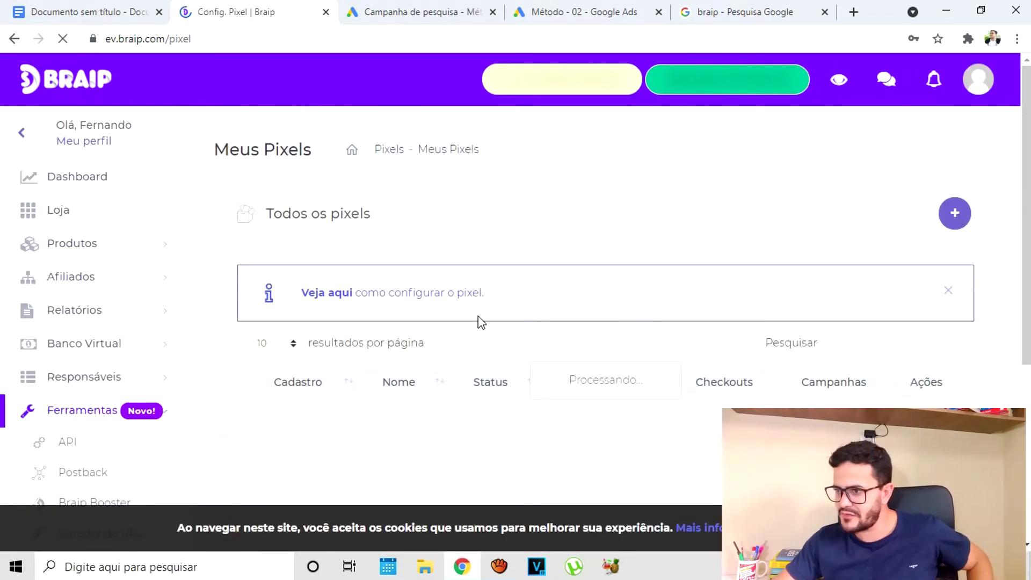
- Start registering a new pixel and name it Curso Couch
{"action": "scroll", "coordinate": [609, 336], "scroll_direction": "down", "scroll_amount": 2}
{"action": "scroll", "coordinate": [899, 178], "scroll_direction": "up", "scroll_amount": 2}
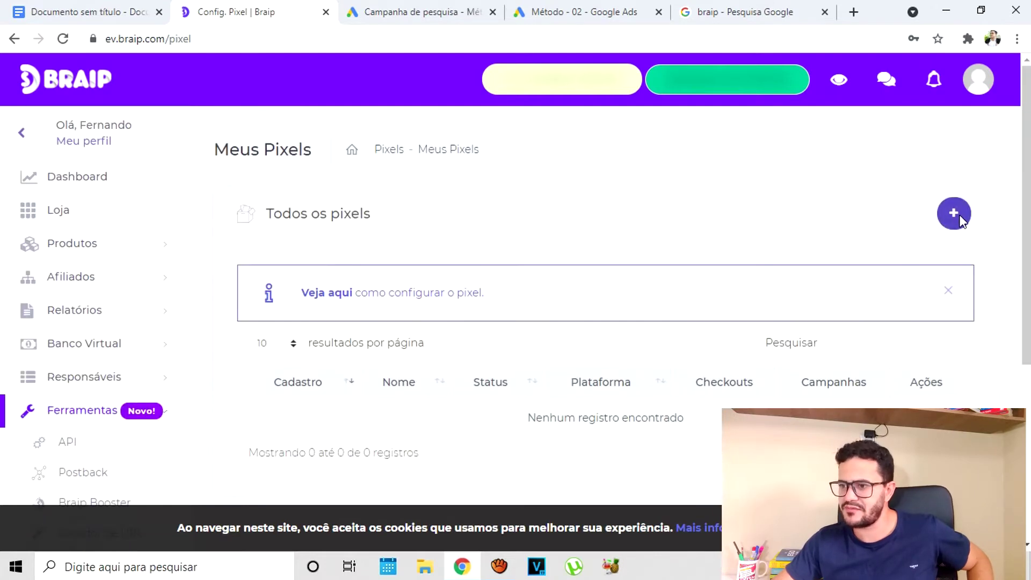
{"action": "left_click", "coordinate": [908, 220]}
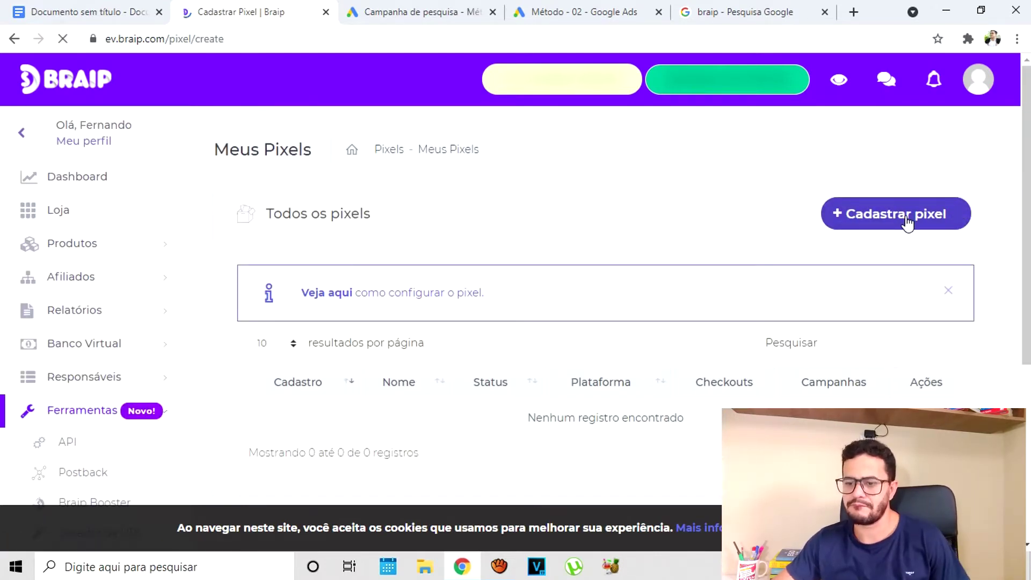
{"action": "scroll", "coordinate": [606, 253], "scroll_direction": "down", "scroll_amount": 4}
{"action": "left_click", "coordinate": [411, 225]}
{"action": "left_click", "coordinate": [380, 269]}
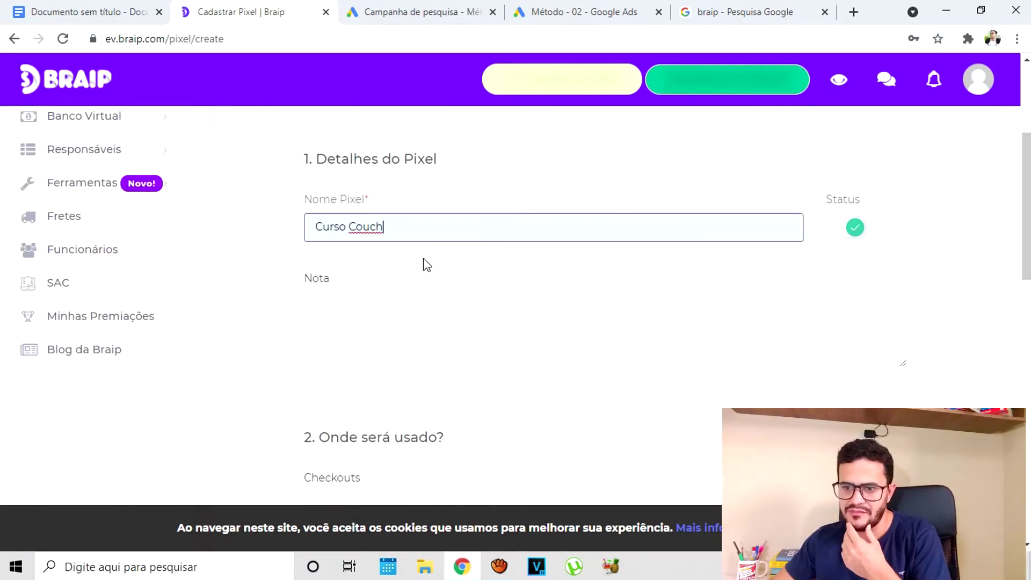
- Review the new pixel's note, checkouts, campaigns and boleto execution options, leaving the text fields empty and boleto execution enabled
{"action": "scroll", "coordinate": [511, 278], "scroll_direction": "down", "scroll_amount": 3}
{"action": "scroll", "coordinate": [437, 268], "scroll_direction": "up", "scroll_amount": 1}
{"action": "left_click", "coordinate": [437, 260]}
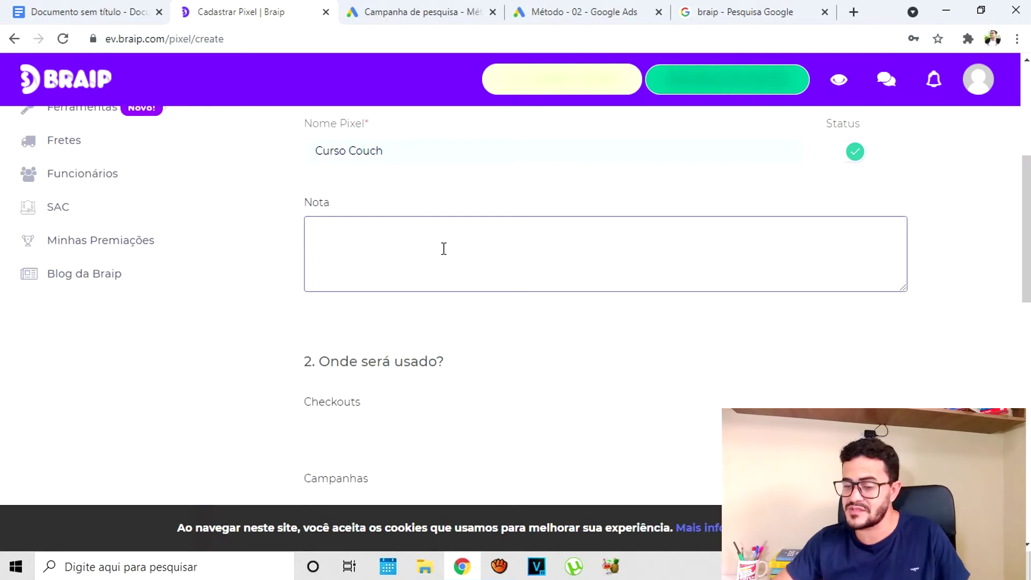
{"action": "scroll", "coordinate": [449, 258], "scroll_direction": "down", "scroll_amount": 3}
{"action": "left_click", "coordinate": [413, 276]}
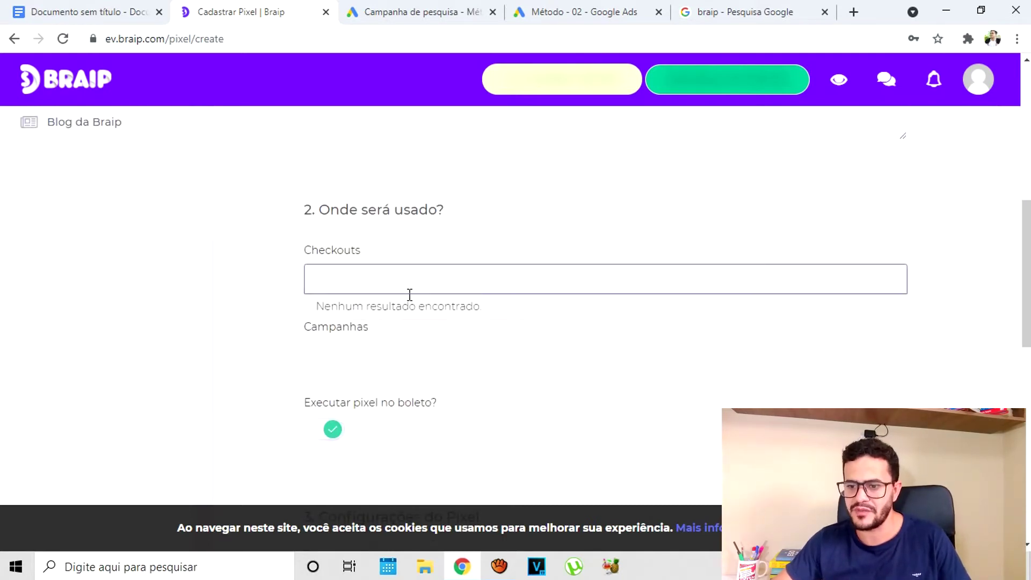
{"action": "left_click", "coordinate": [362, 352]}
{"action": "scroll", "coordinate": [240, 293], "scroll_direction": "down", "scroll_amount": 2}
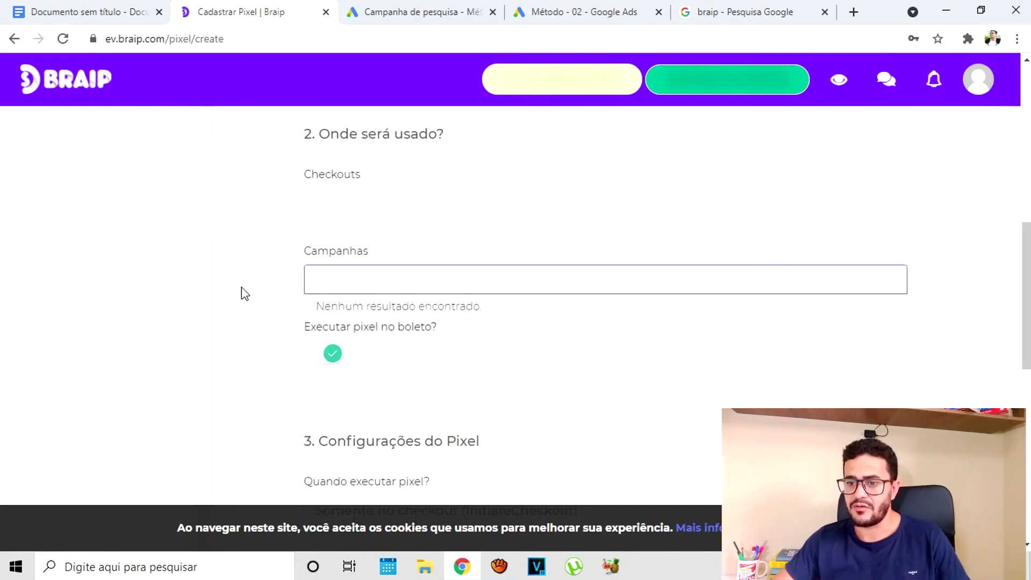
{"action": "left_click", "coordinate": [314, 355]}
{"action": "left_click", "coordinate": [333, 357]}
{"action": "scroll", "coordinate": [427, 359], "scroll_direction": "down", "scroll_amount": 4}
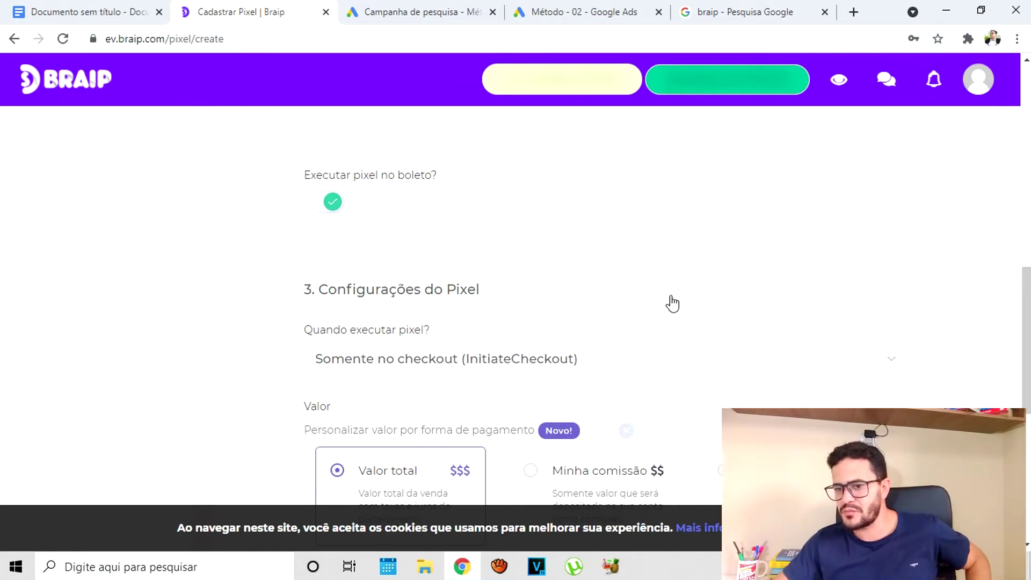
- Set the pixel to execute only on the thank-you page, Somente na Página de obrigado (Purchase)
{"action": "left_click_drag", "start_coordinate": [311, 295], "coordinate": [486, 293]}
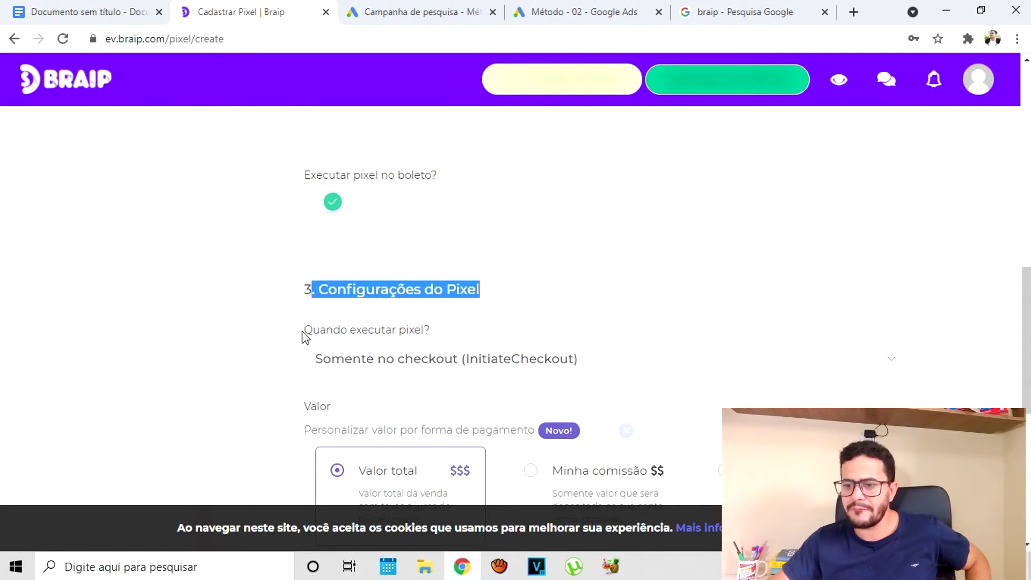
{"action": "left_click_drag", "start_coordinate": [302, 331], "coordinate": [417, 327]}
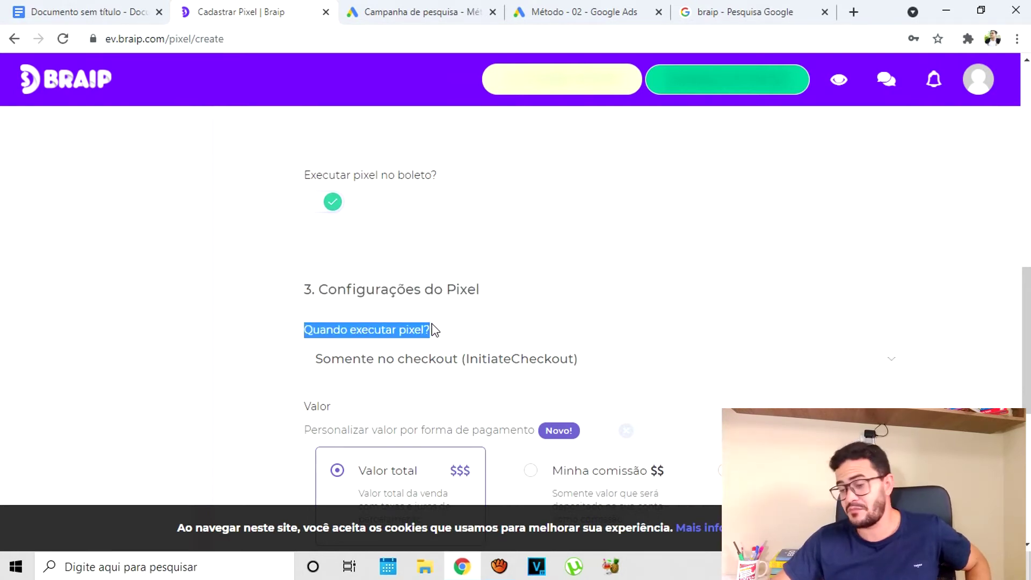
{"action": "left_click", "coordinate": [889, 368]}
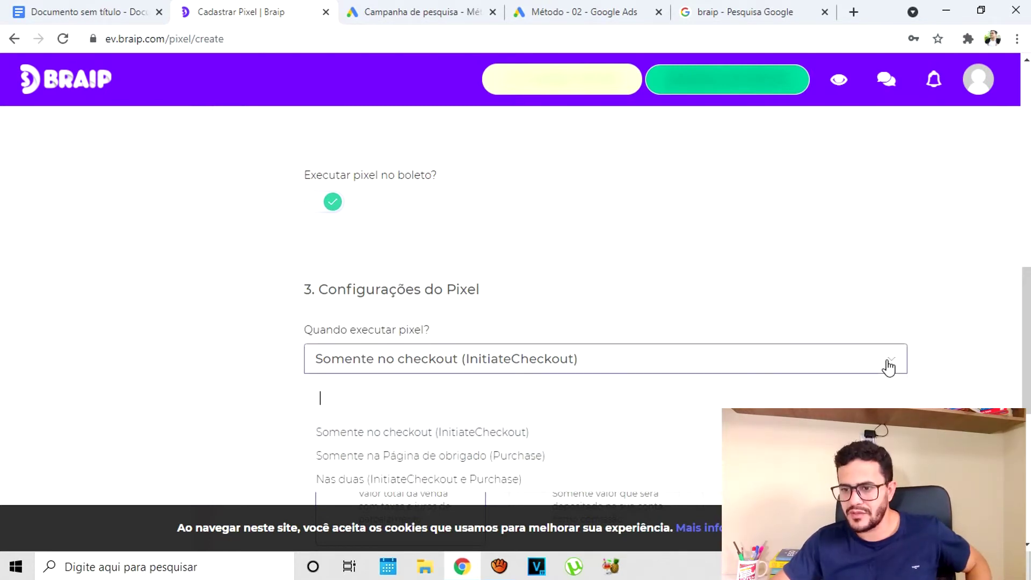
{"action": "scroll", "coordinate": [881, 363], "scroll_direction": "down", "scroll_amount": 3}
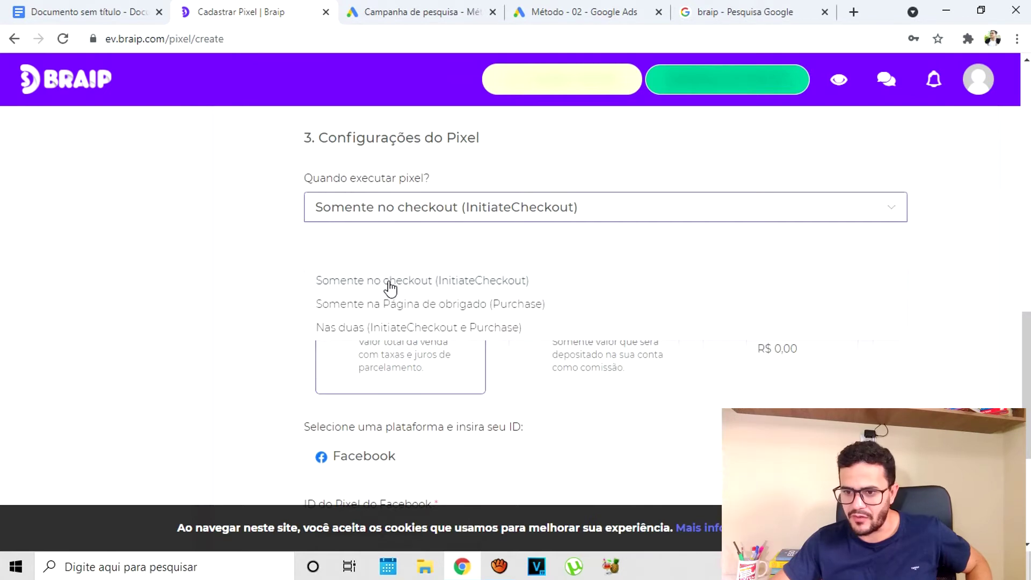
{"action": "left_click", "coordinate": [429, 305]}
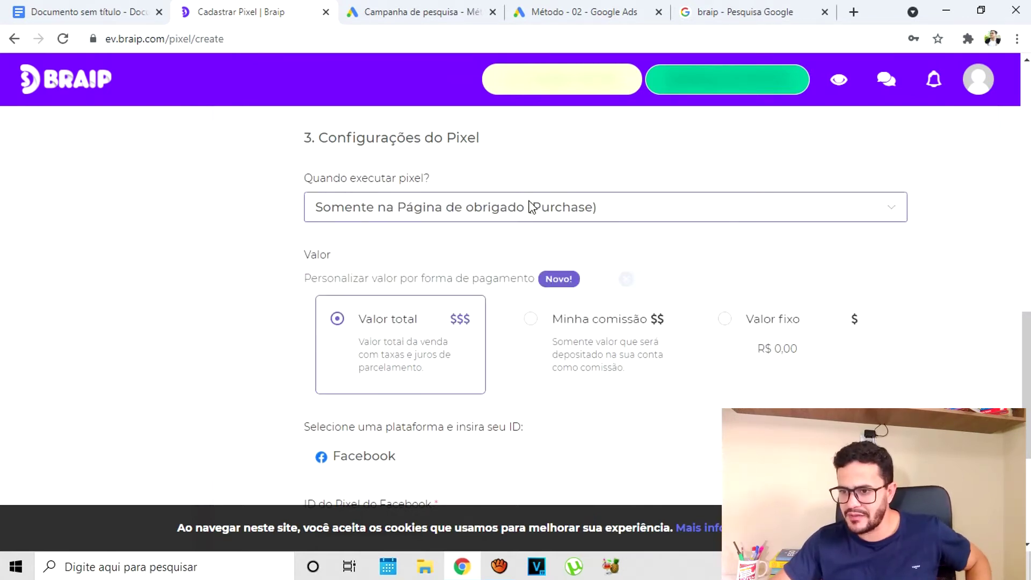
- Base the pixel's value on Minha comissão and choose Google Ads as its platform
{"action": "left_click", "coordinate": [534, 321]}
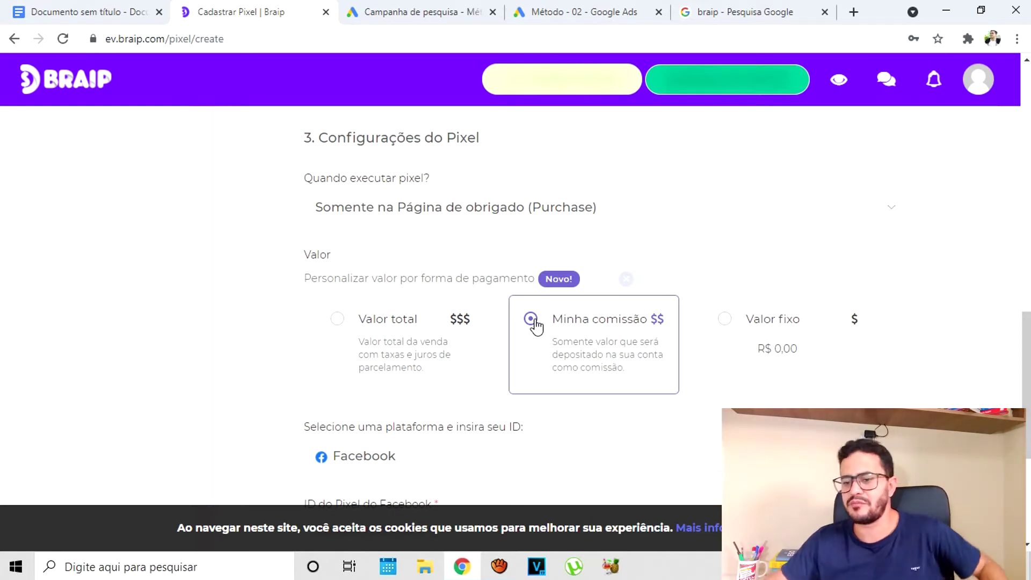
{"action": "scroll", "coordinate": [510, 321], "scroll_direction": "down", "scroll_amount": 3}
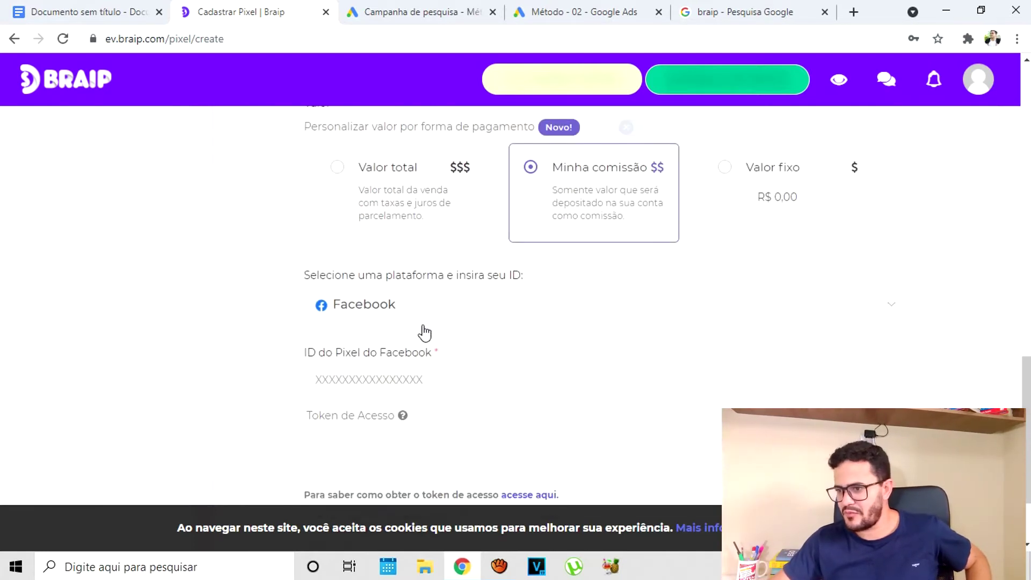
{"action": "left_click", "coordinate": [896, 315]}
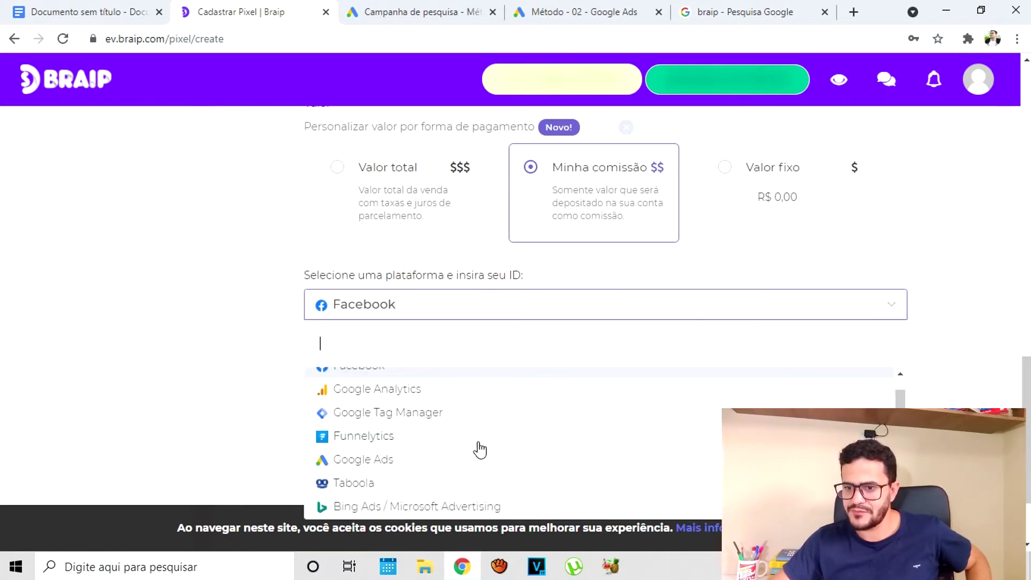
{"action": "left_click", "coordinate": [392, 464]}
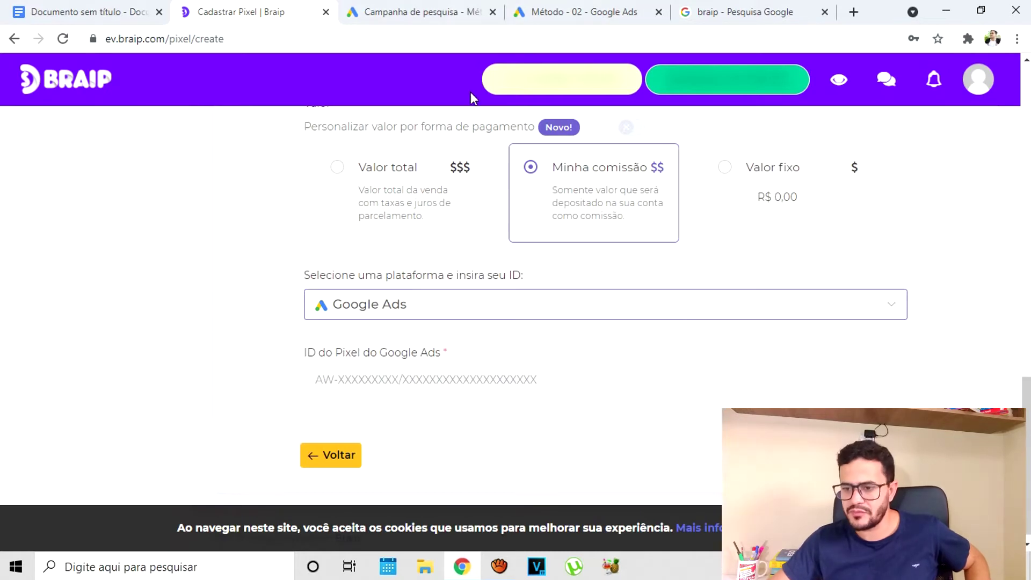
- Switch to the Google Docs snippet and copy the full send_to value, conversion ID and label included, without the quotes
{"action": "left_click", "coordinate": [110, 10]}
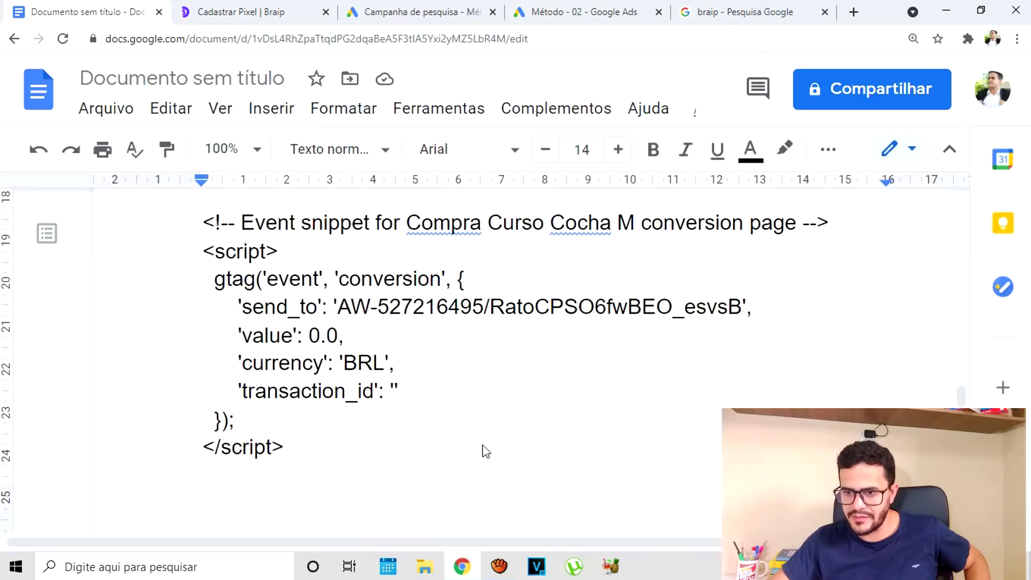
{"action": "double_click", "coordinate": [348, 306]}
{"action": "left_click_drag", "start_coordinate": [337, 307], "coordinate": [748, 309]}
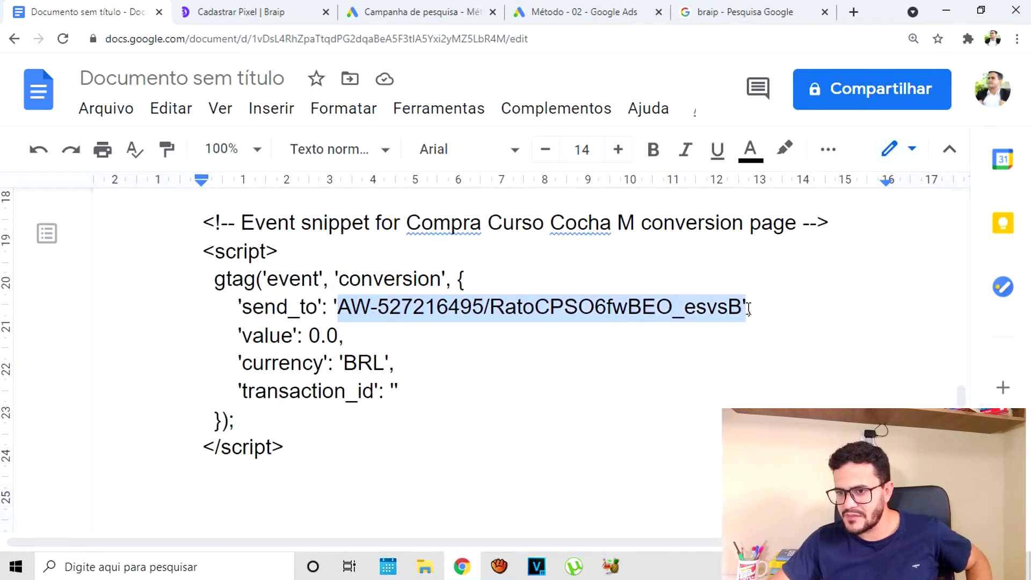
{"action": "left_click", "coordinate": [565, 307]}
{"action": "left_click_drag", "start_coordinate": [496, 310], "coordinate": [740, 314]}
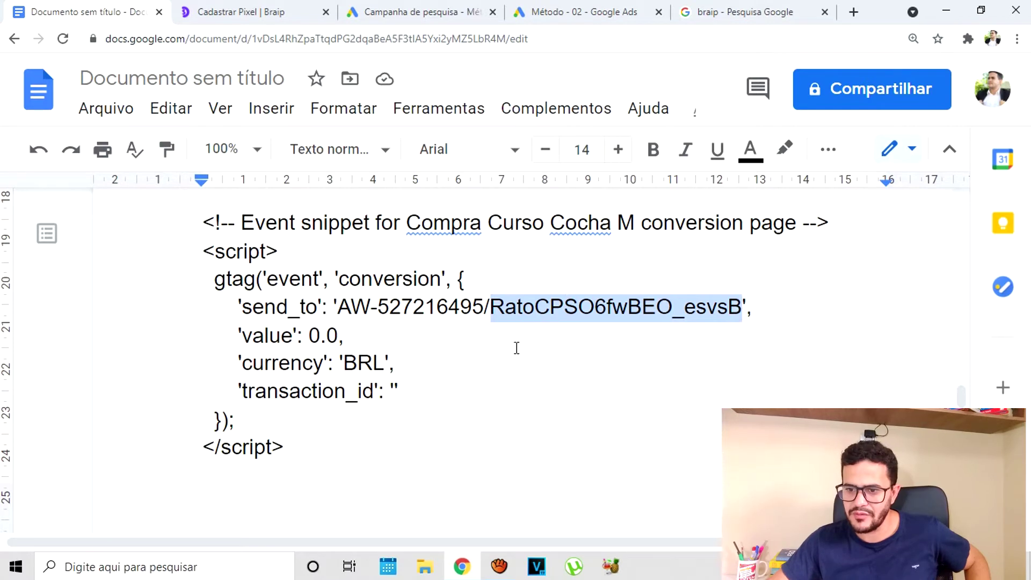
{"action": "left_click", "coordinate": [376, 336]}
{"action": "left_click_drag", "start_coordinate": [343, 308], "coordinate": [731, 311]}
{"action": "right_click", "coordinate": [730, 309]}
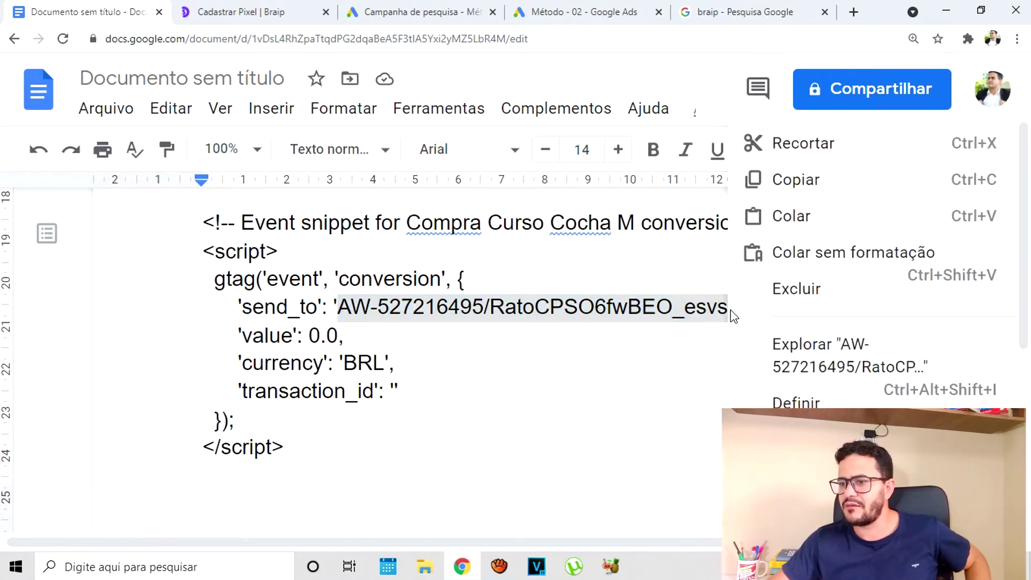
{"action": "left_click", "coordinate": [777, 181]}
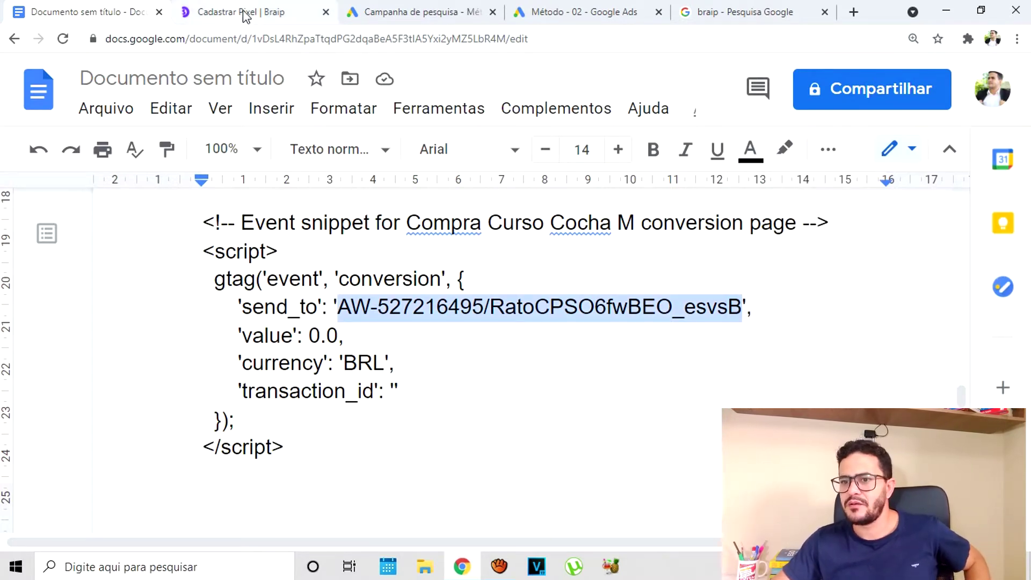
- Return to Braip's pixel form, paste the copied conversion value as the Google Ads pixel ID, and save the pixel
{"action": "left_click", "coordinate": [441, 11]}
{"action": "left_click", "coordinate": [250, 8]}
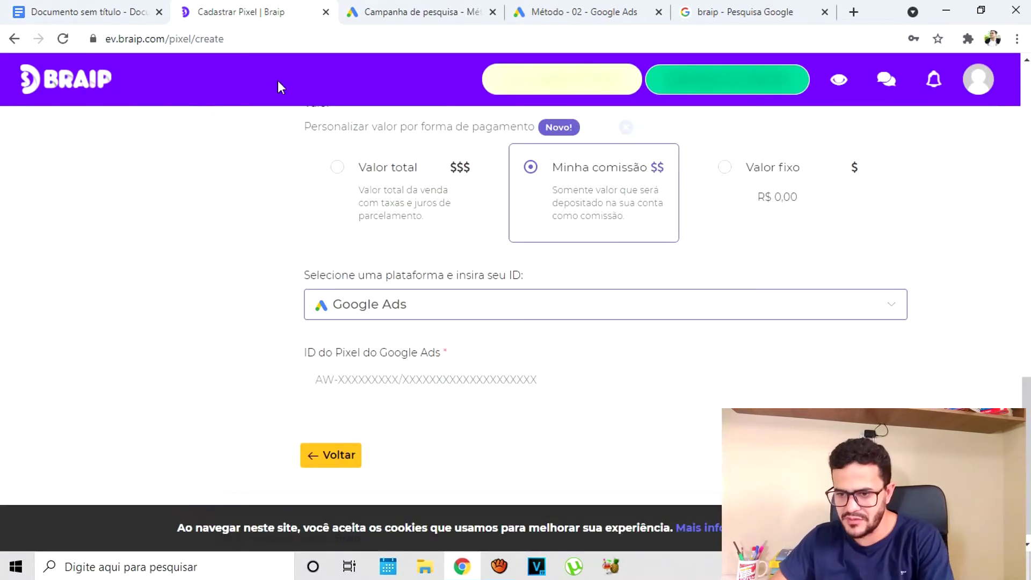
{"action": "left_click", "coordinate": [437, 384]}
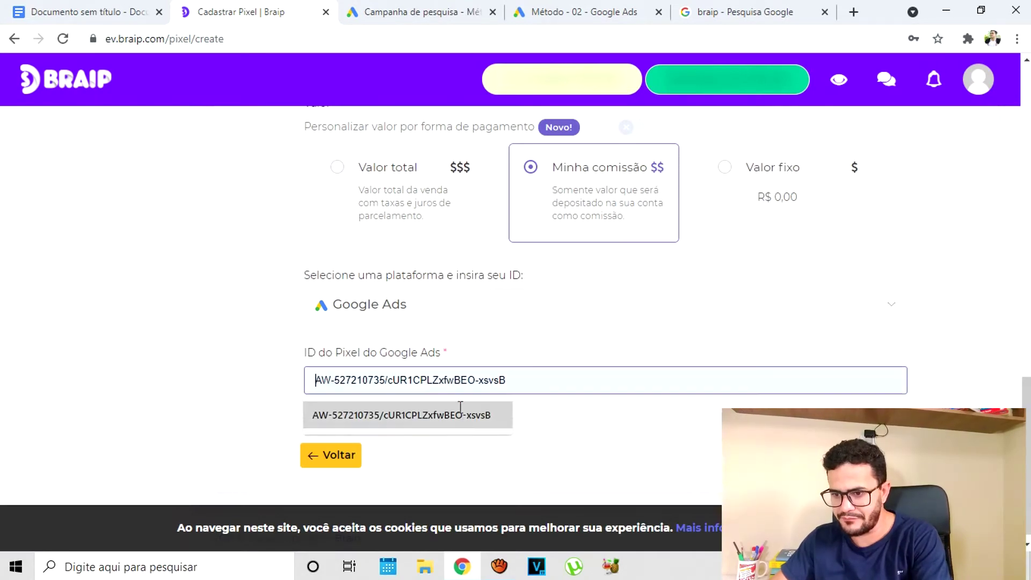
{"action": "key", "text": "ctrl+v"}
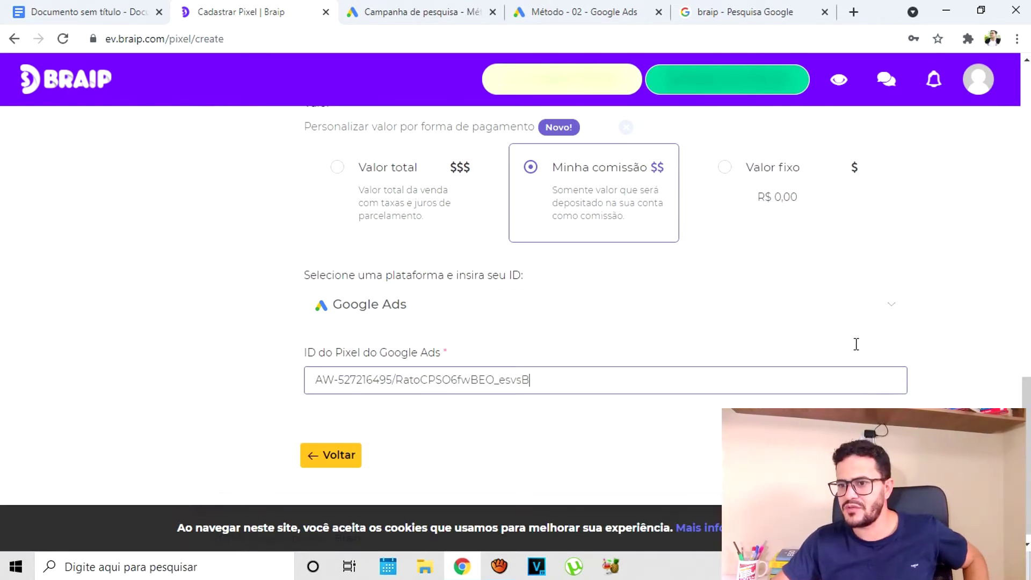
{"action": "scroll", "coordinate": [821, 332], "scroll_direction": "up", "scroll_amount": 5}
{"action": "scroll", "coordinate": [541, 226], "scroll_direction": "down", "scroll_amount": 6}
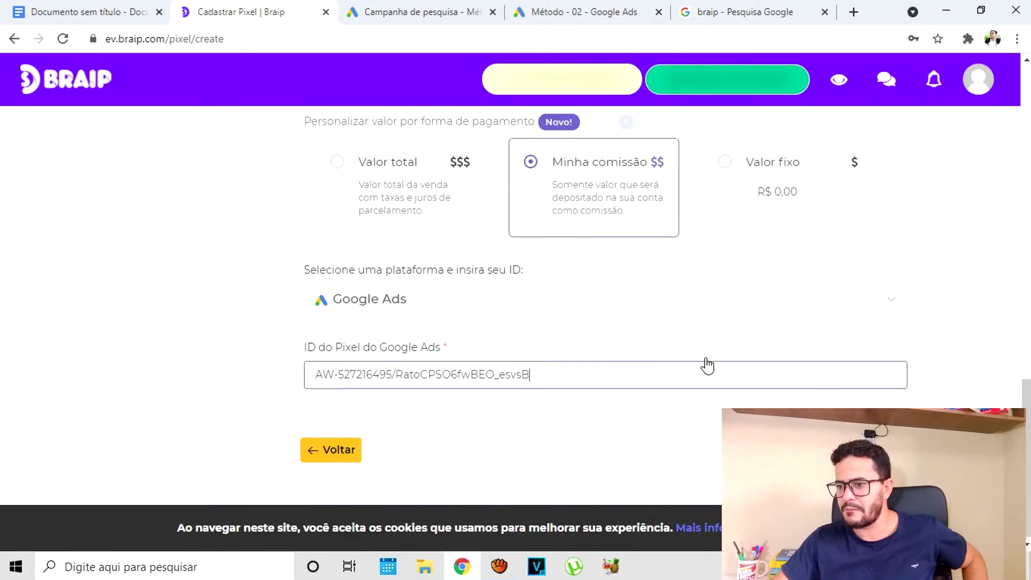
{"action": "key", "text": "Return"}
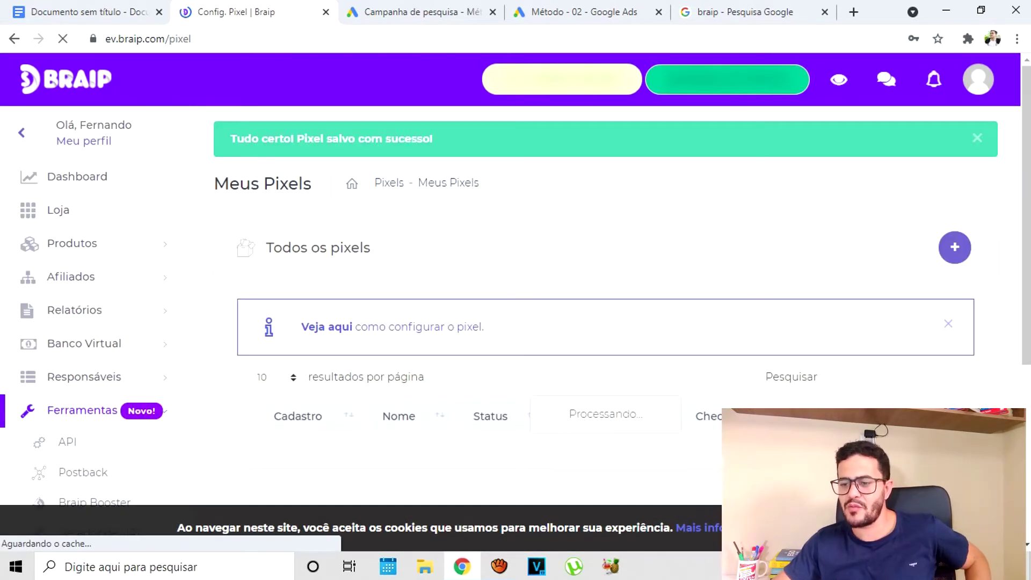
- Go to the products being promoted and open the details of Curso Coach Milionário
{"action": "scroll", "coordinate": [559, 313], "scroll_direction": "down", "scroll_amount": 1}
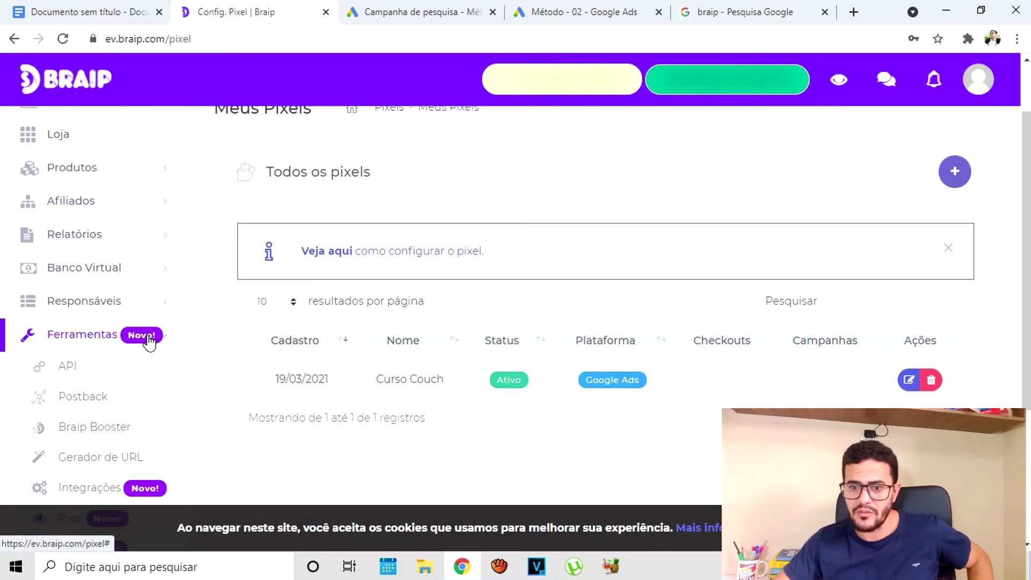
{"action": "scroll", "coordinate": [151, 337], "scroll_direction": "up", "scroll_amount": 2}
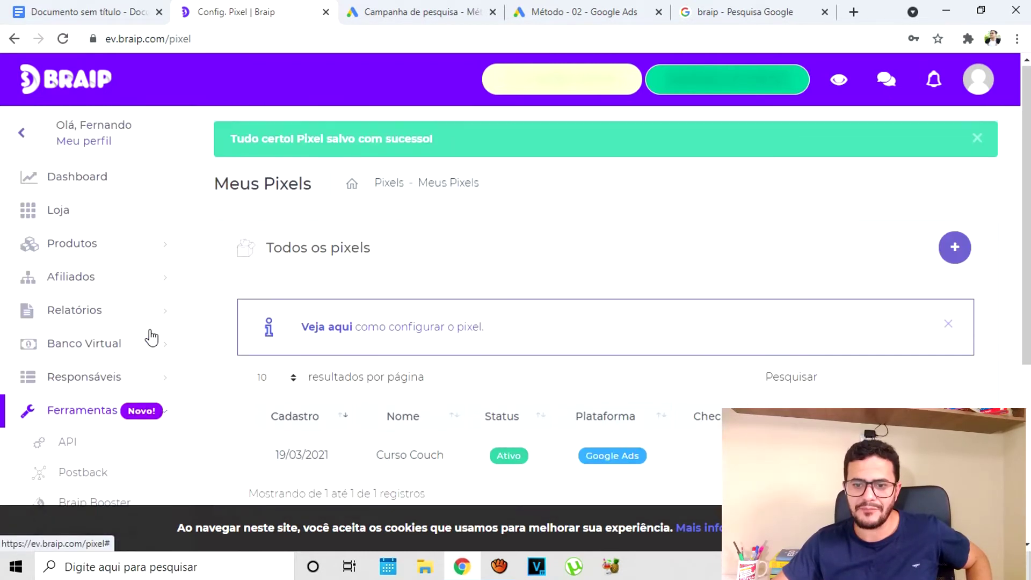
{"action": "left_click", "coordinate": [147, 249]}
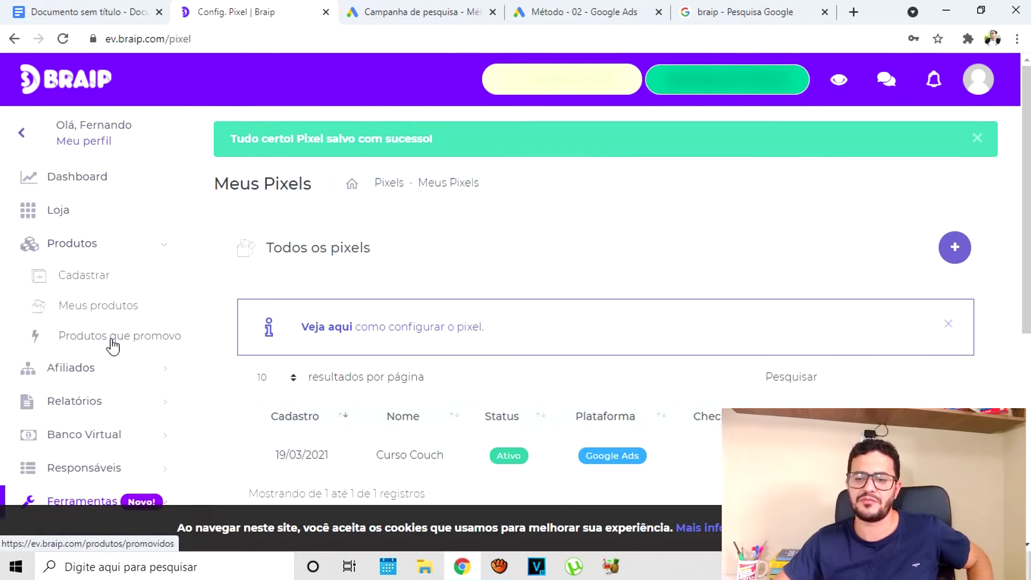
{"action": "left_click", "coordinate": [113, 337]}
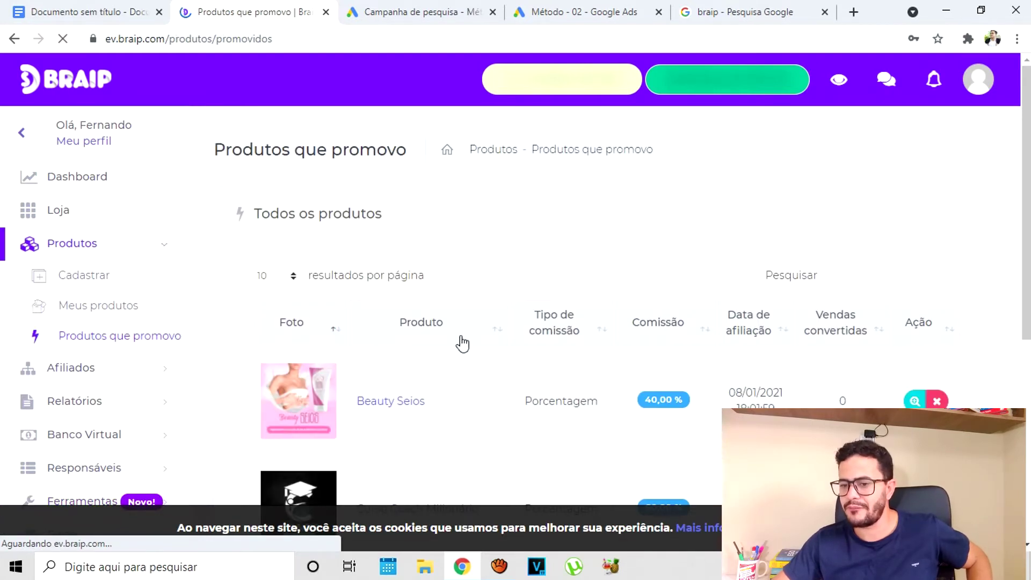
{"action": "scroll", "coordinate": [517, 274], "scroll_direction": "down", "scroll_amount": 1}
{"action": "scroll", "coordinate": [517, 274], "scroll_direction": "down", "scroll_amount": 2}
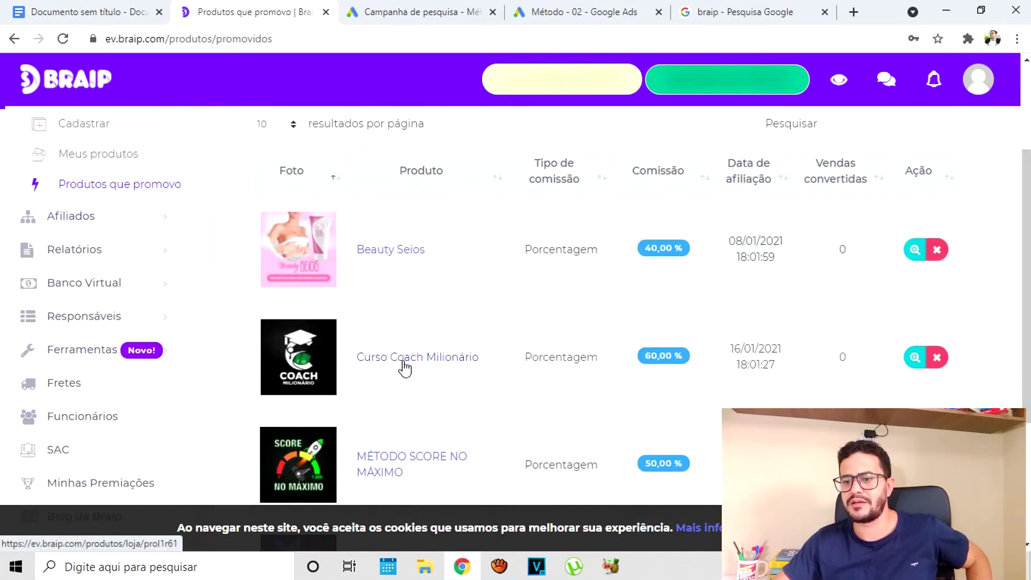
{"action": "left_click", "coordinate": [403, 361]}
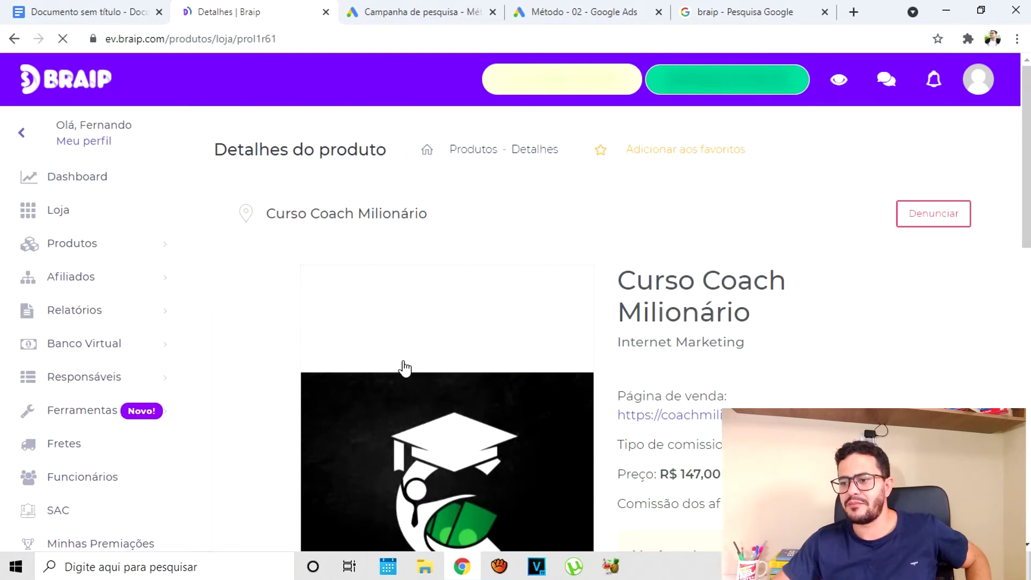
- Open the product's sales page coachmilionario.com/braip in a new tab, and return to the Braip product details
{"action": "scroll", "coordinate": [750, 317], "scroll_direction": "down", "scroll_amount": 3}
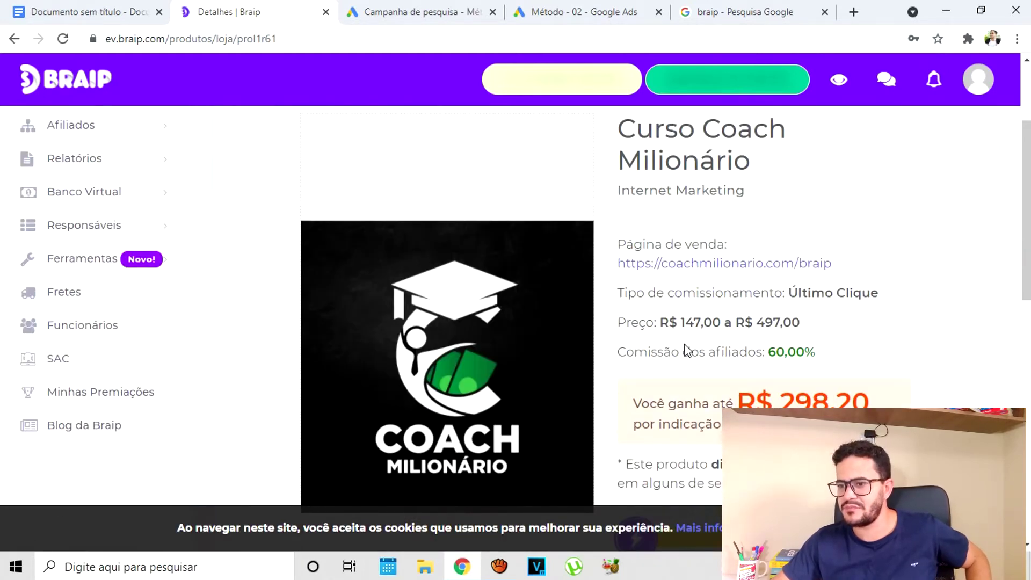
{"action": "right_click", "coordinate": [776, 264]}
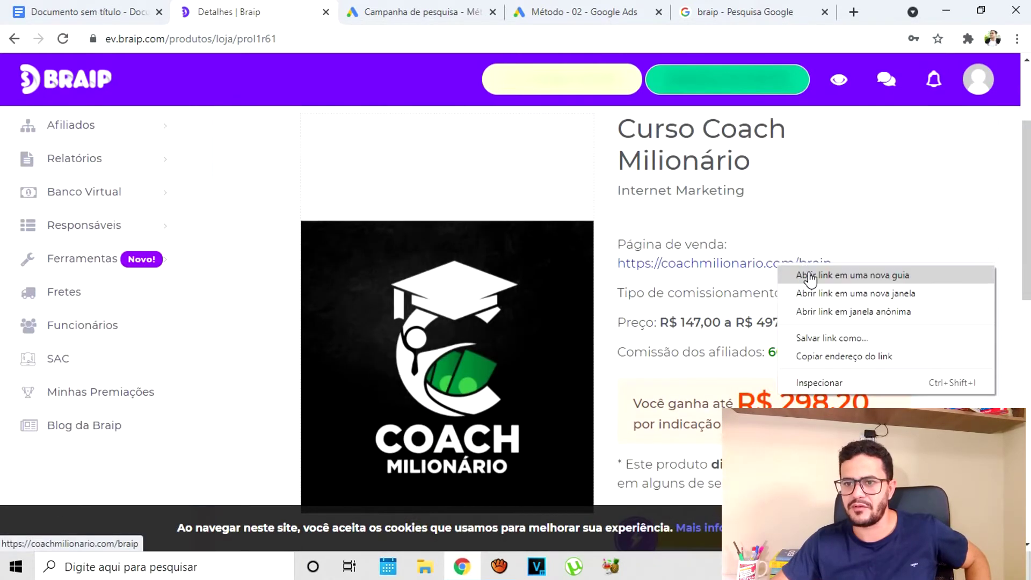
{"action": "left_click", "coordinate": [805, 272]}
{"action": "left_click", "coordinate": [341, 10]}
{"action": "left_click", "coordinate": [241, 9]}
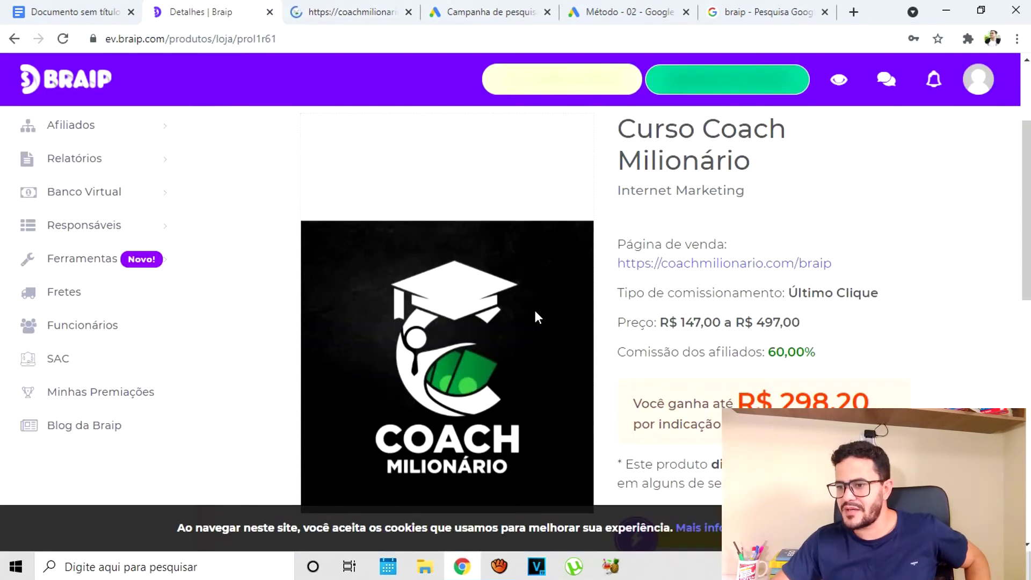
- Review the product's description and its plans with their prices and commissions
{"action": "scroll", "coordinate": [683, 289], "scroll_direction": "down", "scroll_amount": 3}
{"action": "scroll", "coordinate": [683, 289], "scroll_direction": "down", "scroll_amount": 3}
{"action": "scroll", "coordinate": [864, 305], "scroll_direction": "down", "scroll_amount": 3}
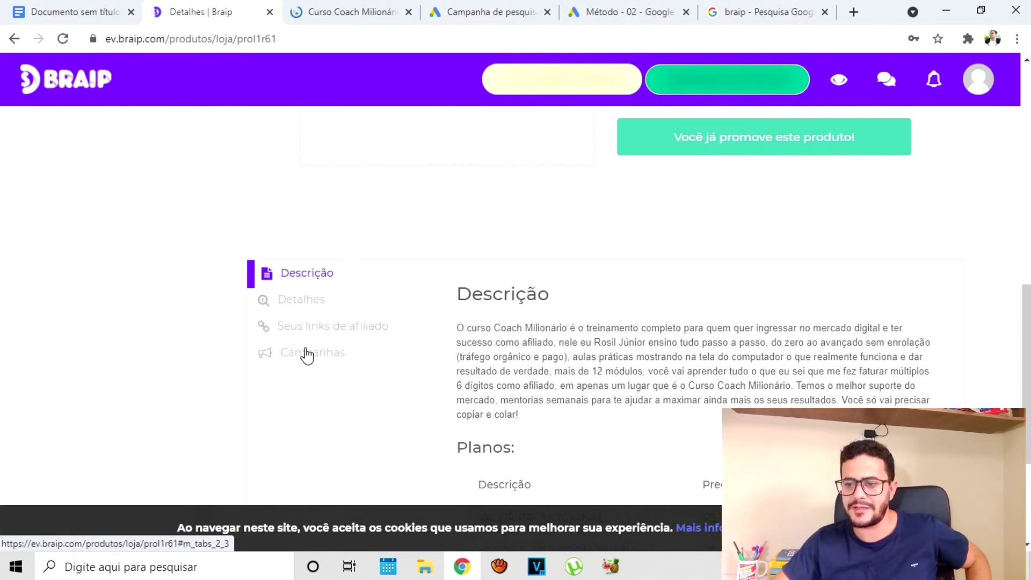
{"action": "scroll", "coordinate": [483, 349], "scroll_direction": "down", "scroll_amount": 3}
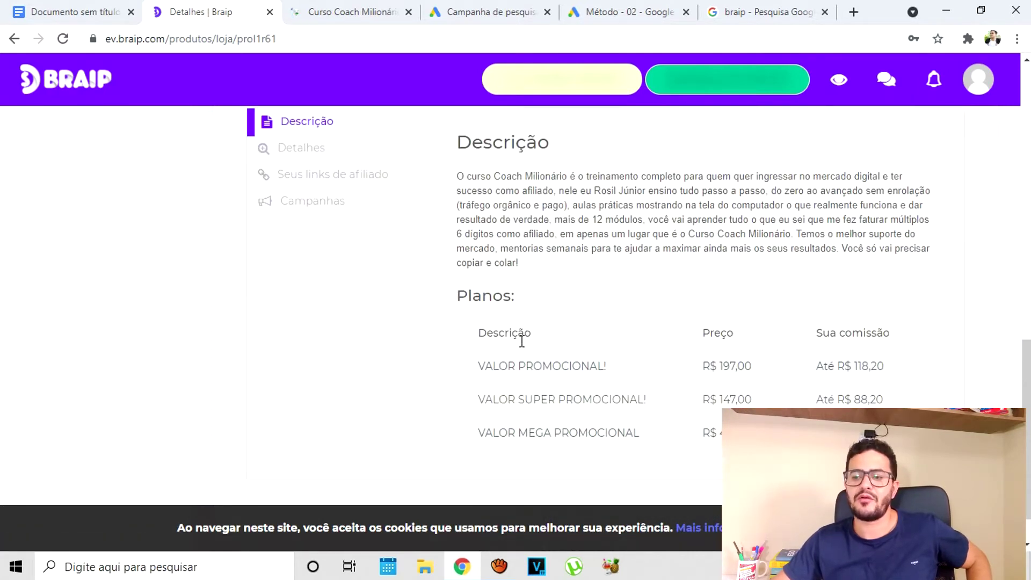
{"action": "scroll", "coordinate": [522, 341], "scroll_direction": "up", "scroll_amount": 2}
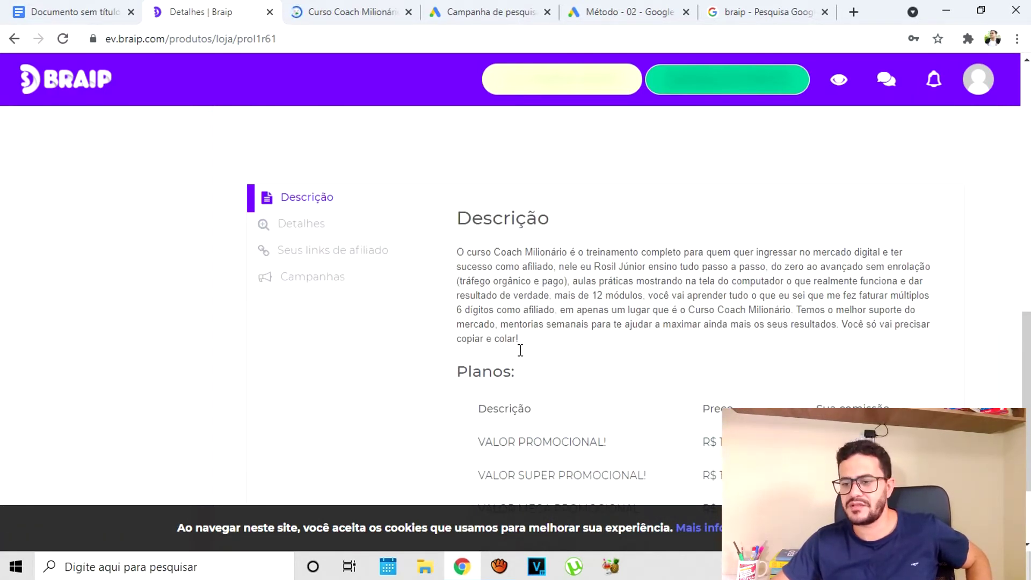
{"action": "left_click_drag", "start_coordinate": [541, 339], "coordinate": [454, 256]}
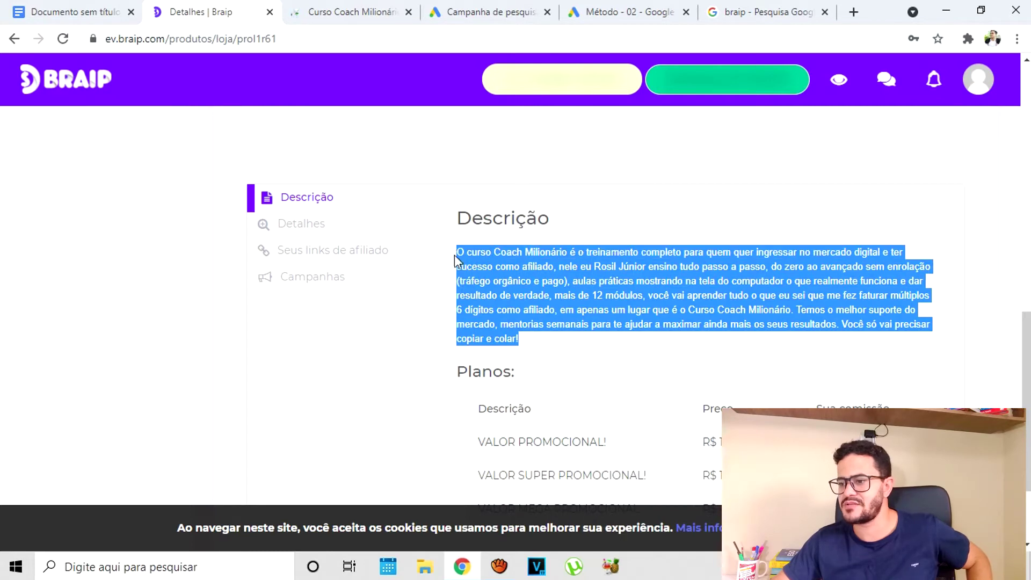
{"action": "left_click", "coordinate": [980, 359]}
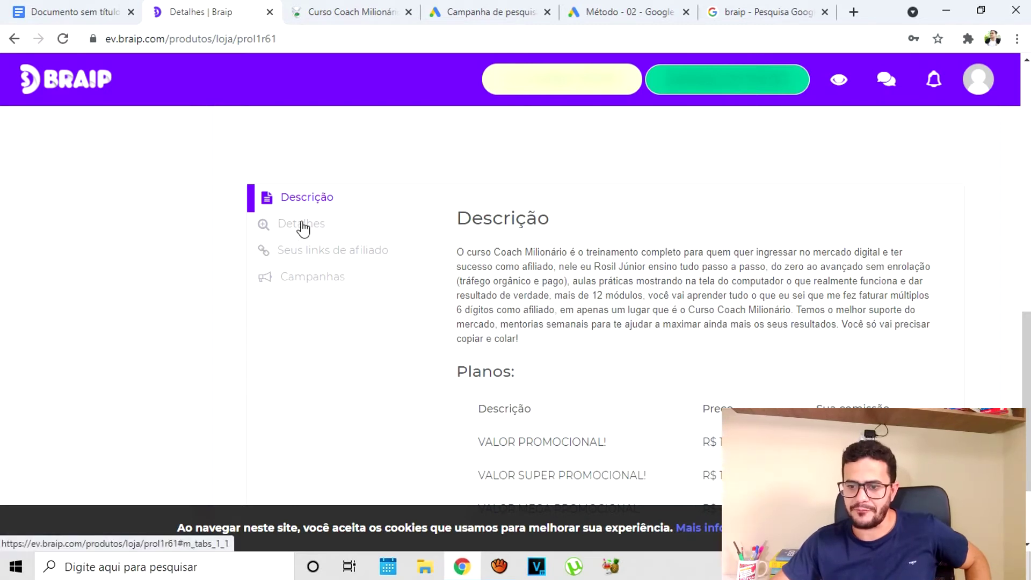
- Start a new campaign for the product in Braip, named Curso Couch, with Página de vendas as the destination URL
{"action": "left_click", "coordinate": [313, 277]}
{"action": "left_click", "coordinate": [882, 230]}
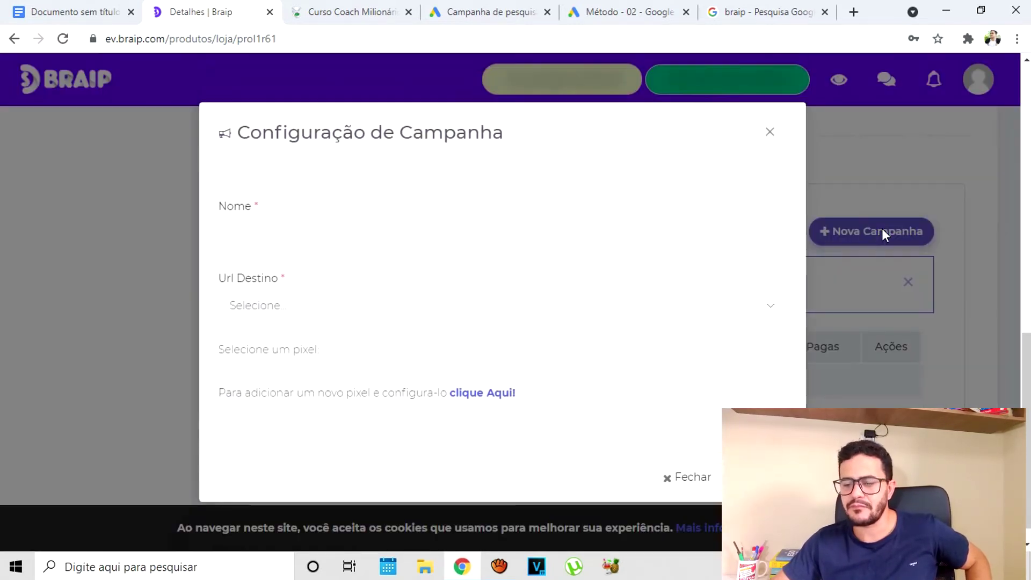
{"action": "left_click", "coordinate": [364, 232]}
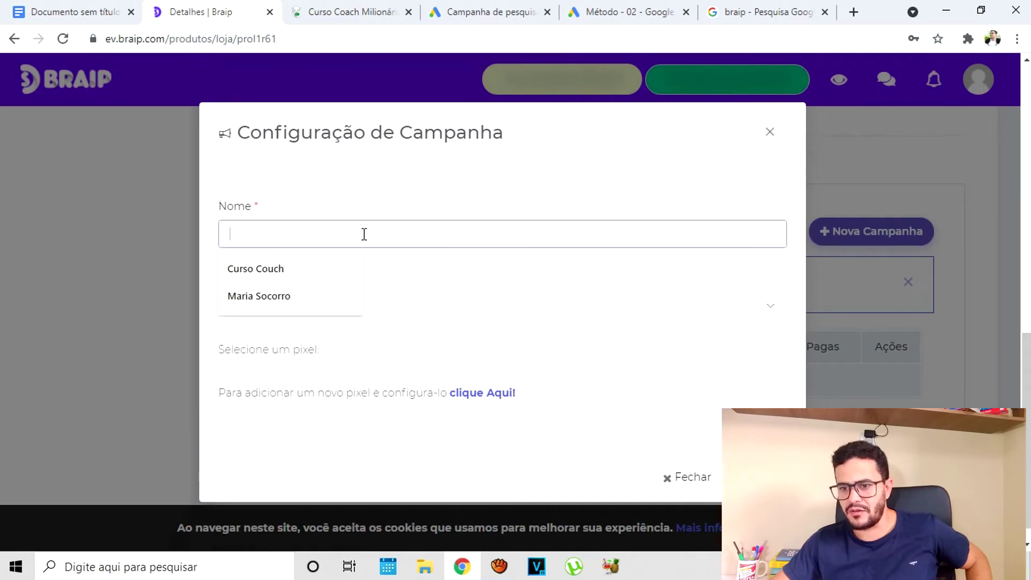
{"action": "left_click", "coordinate": [310, 279]}
{"action": "left_click", "coordinate": [344, 301]}
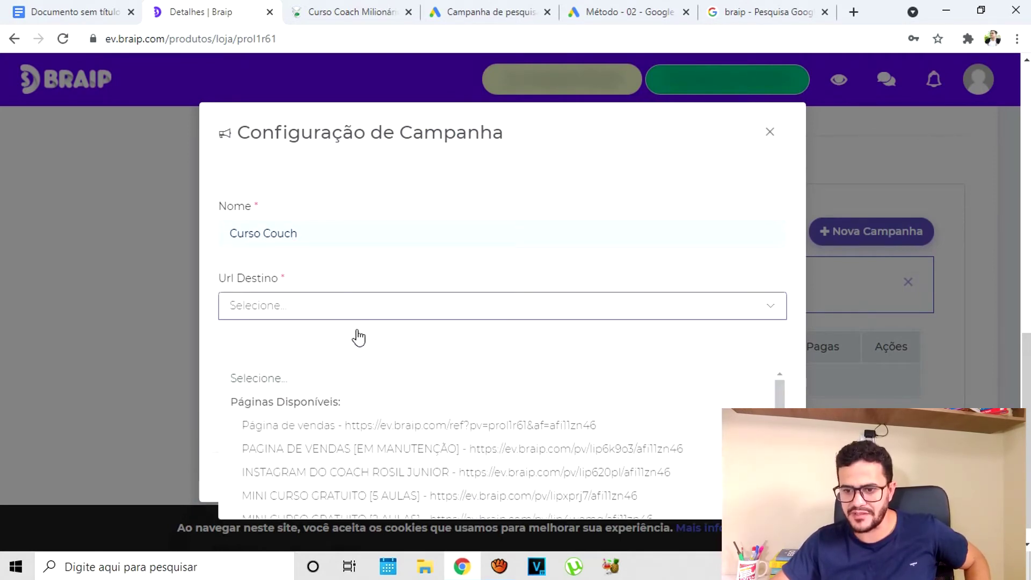
{"action": "left_click", "coordinate": [281, 428]}
- Assign the Curso Couch - Google Ads pixel to the campaign, save it, and dismiss the confirmation
{"action": "left_click", "coordinate": [340, 373]}
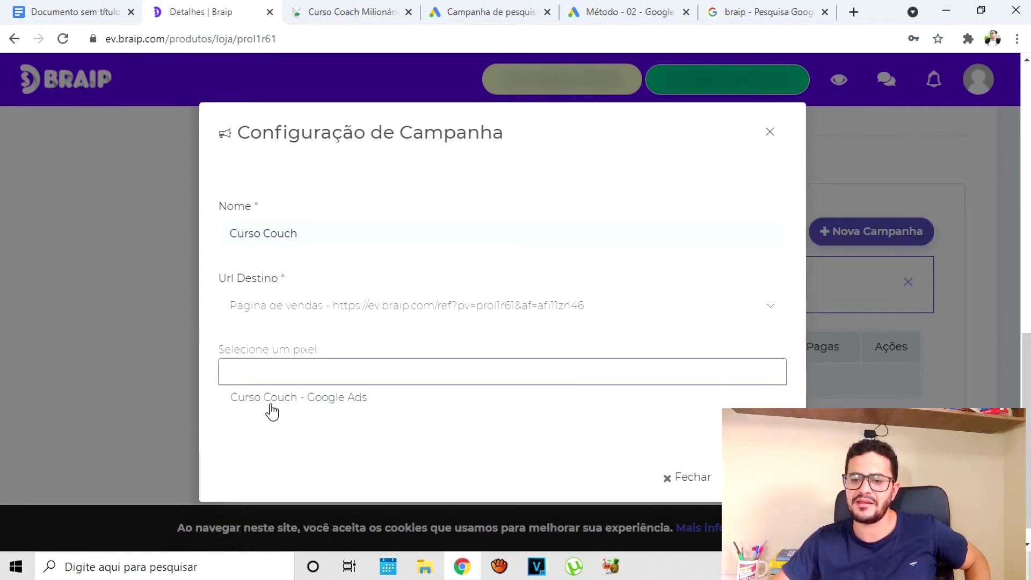
{"action": "left_click", "coordinate": [285, 372]}
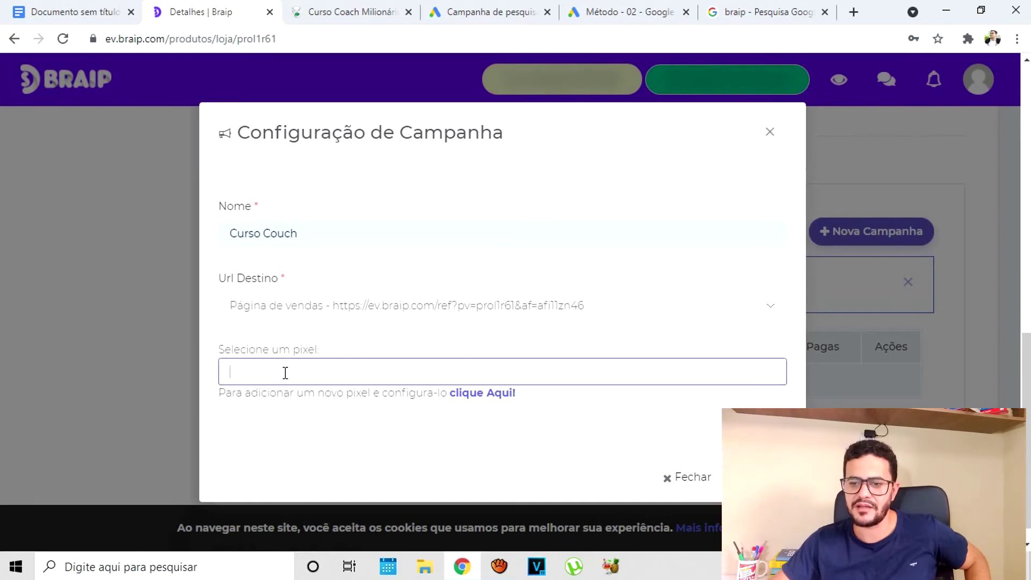
{"action": "left_click", "coordinate": [366, 375]}
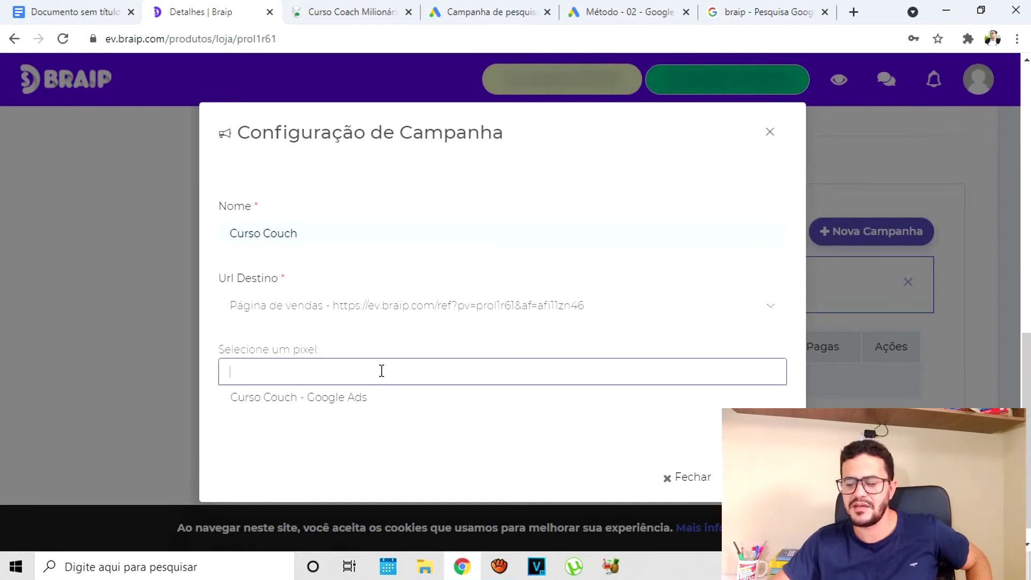
{"action": "left_click", "coordinate": [291, 401]}
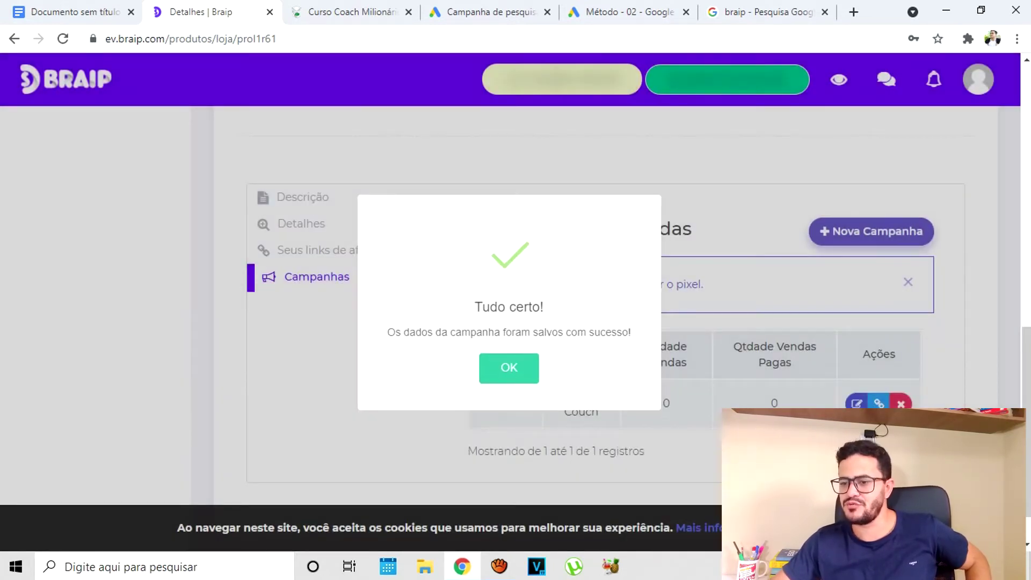
{"action": "left_click", "coordinate": [519, 368]}
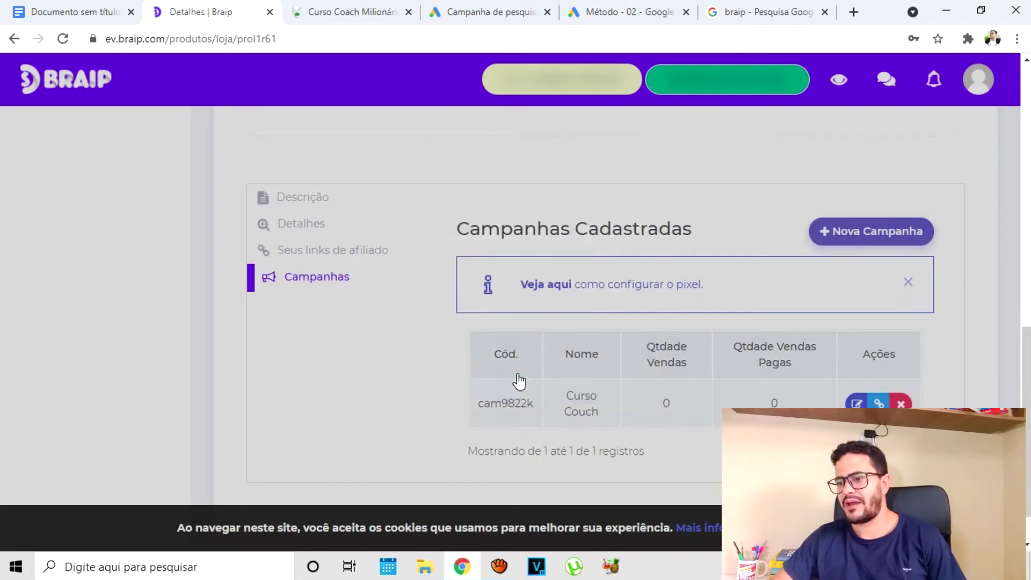
- Open the links of the Curso Couch campaign and copy its standard campaign URL
{"action": "scroll", "coordinate": [794, 362], "scroll_direction": "down", "scroll_amount": 1}
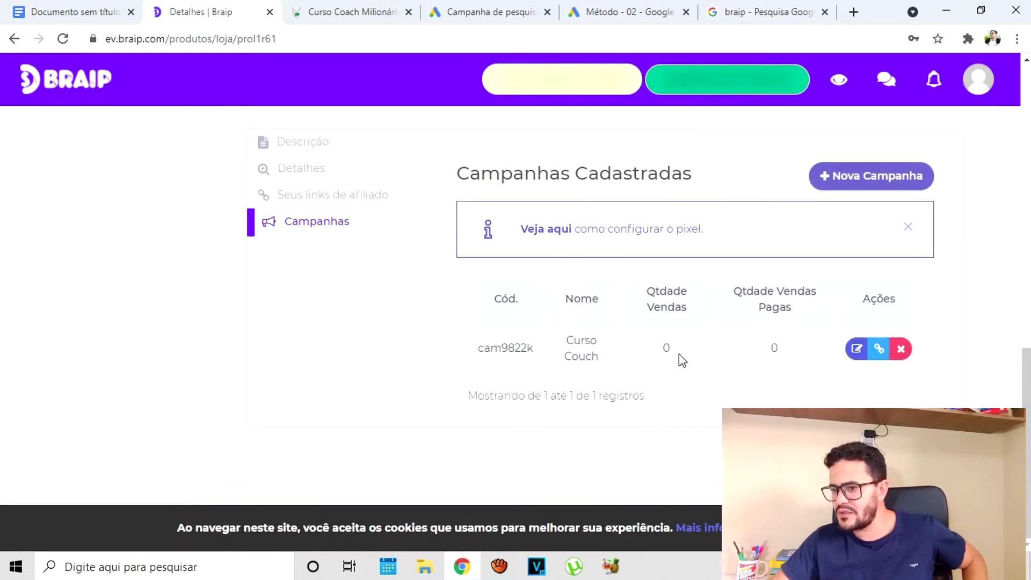
{"action": "left_click", "coordinate": [879, 350]}
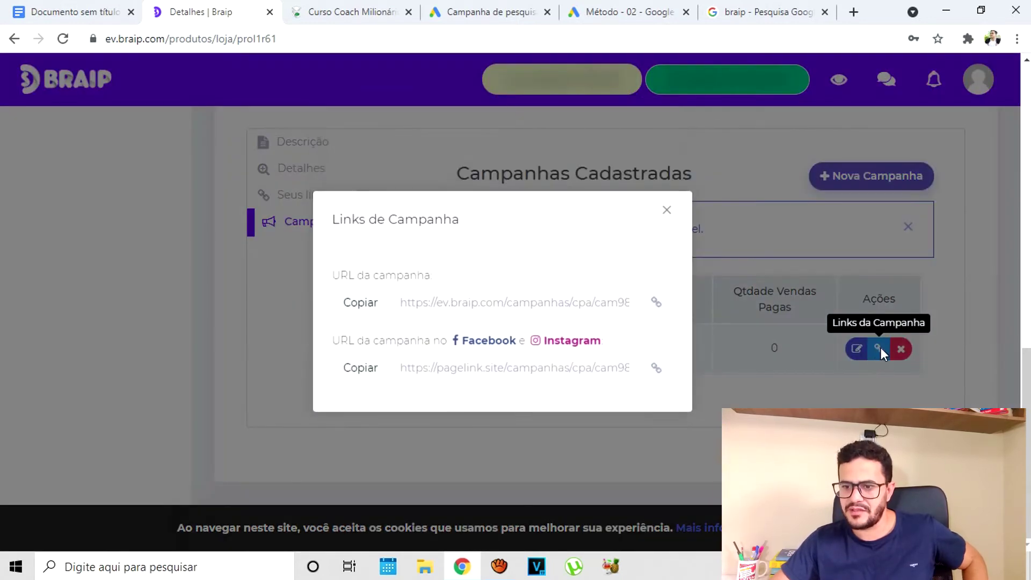
{"action": "left_click", "coordinate": [365, 308]}
{"action": "left_click", "coordinate": [364, 310]}
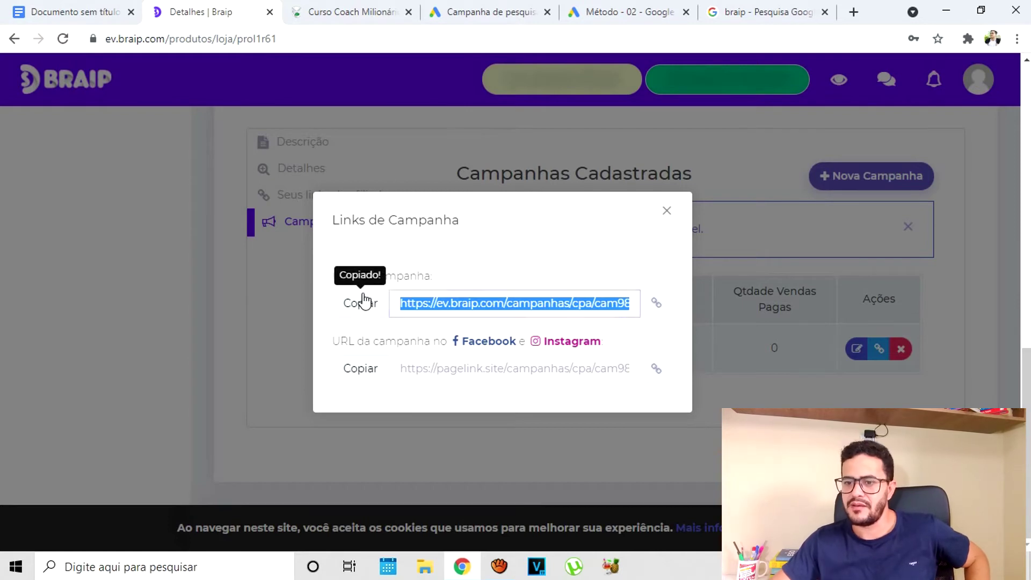
{"action": "left_click", "coordinate": [467, 12]}
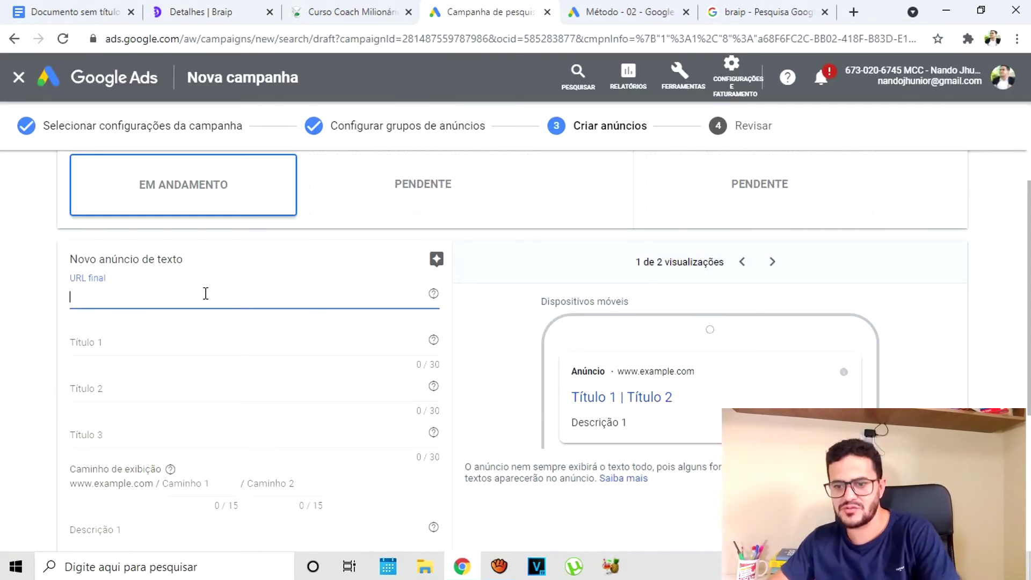
{"action": "type", "text": "https://ev.braip.com/campanhas/cpa/cam9822k"}
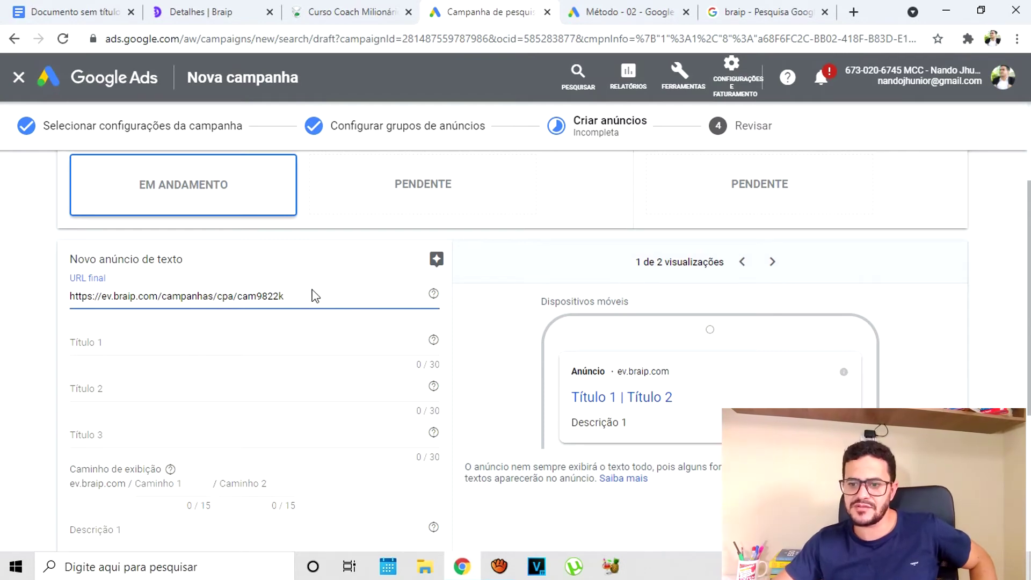
{"action": "left_click_drag", "start_coordinate": [286, 297], "coordinate": [66, 297]}
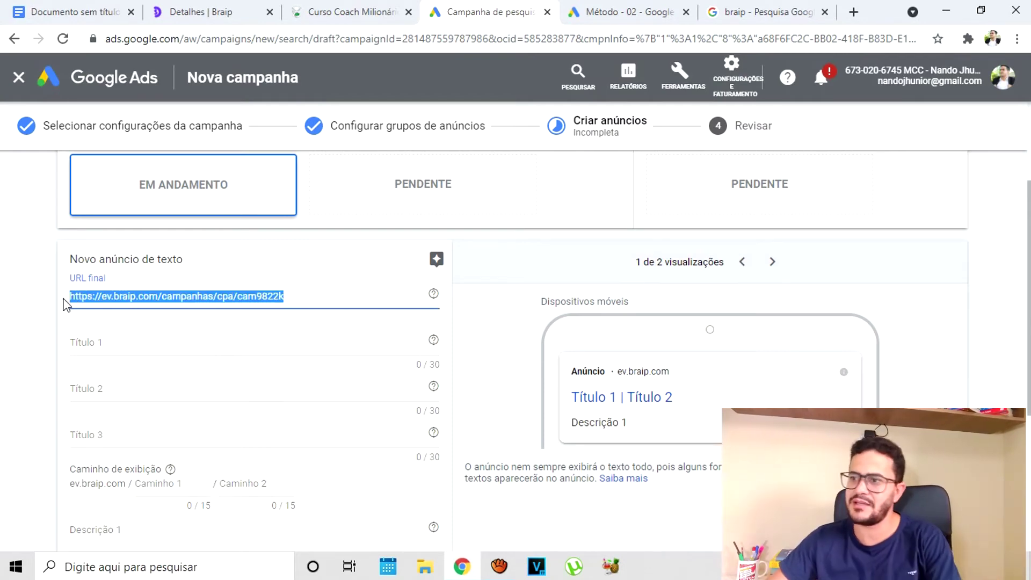
- Open the bit.ly link management page in a new browser tab
{"action": "left_click", "coordinate": [854, 12]}
{"action": "type", "text": "bit"}
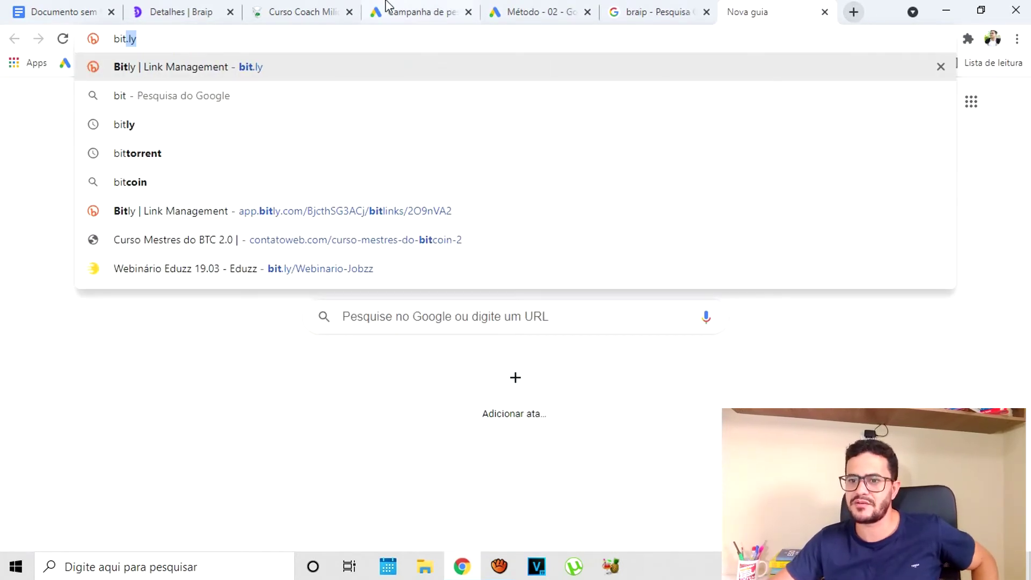
{"action": "key", "text": "Return"}
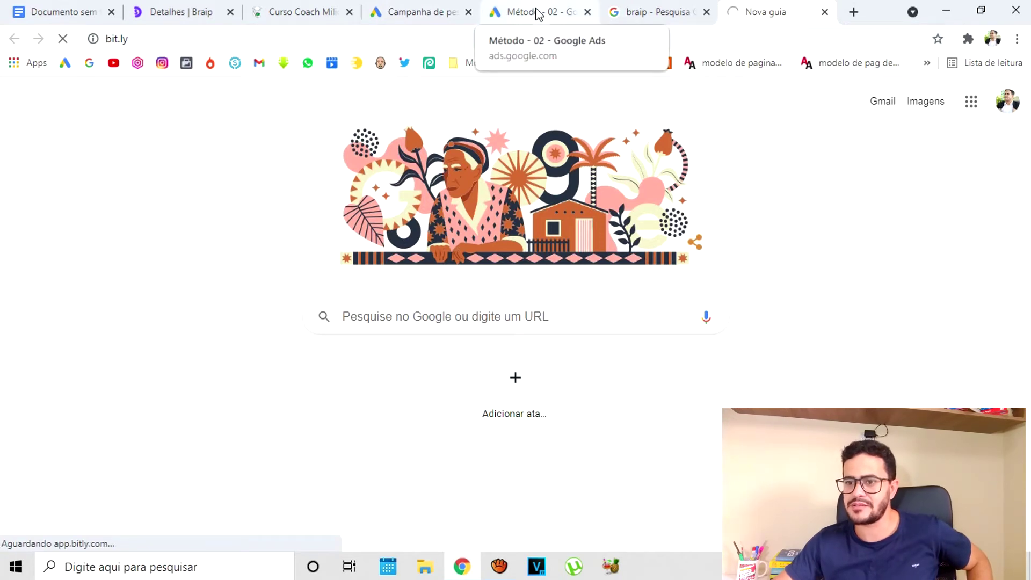
{"action": "left_click", "coordinate": [440, 13]}
{"action": "left_click", "coordinate": [762, 12]}
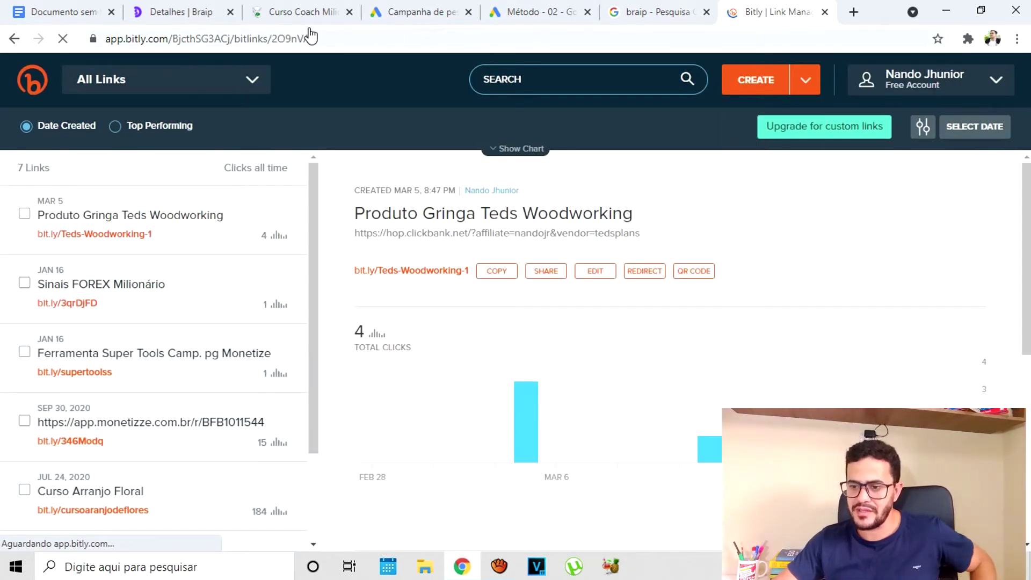
- Check the sales page and Braip campaign links, then find the tip about own hosting in the Google Docs notes
{"action": "left_click", "coordinate": [303, 11]}
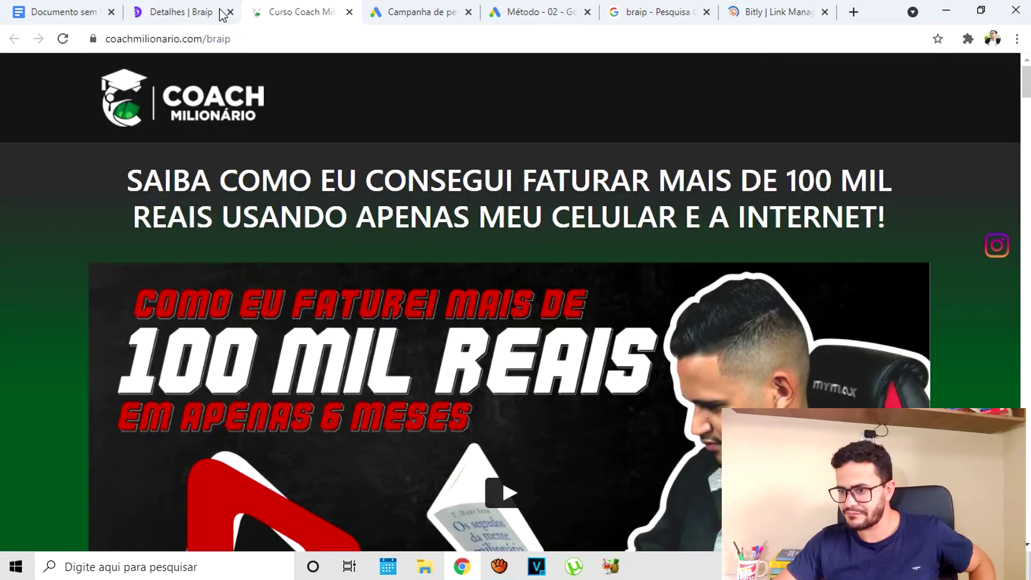
{"action": "left_click", "coordinate": [181, 12]}
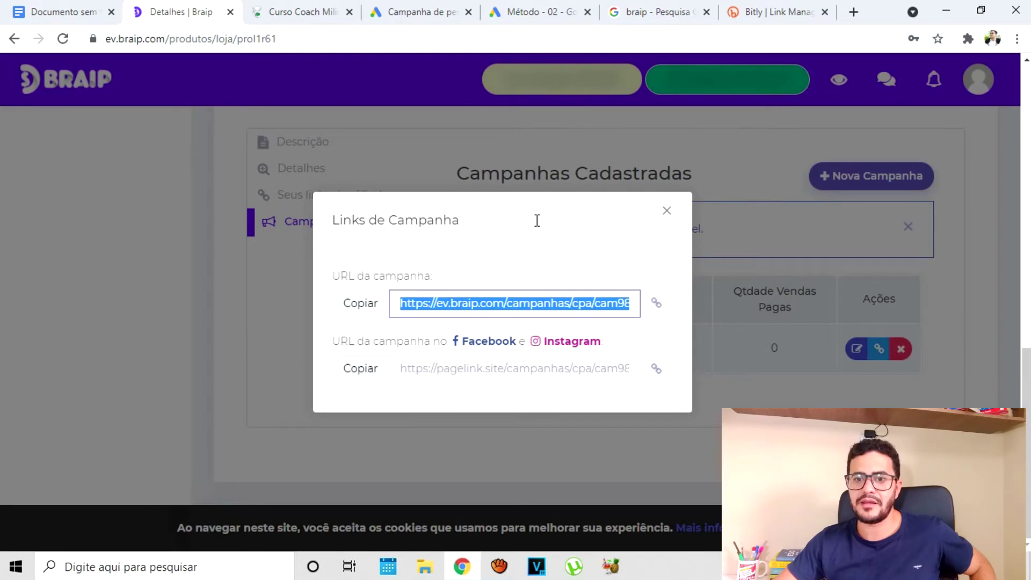
{"action": "left_click", "coordinate": [54, 12]}
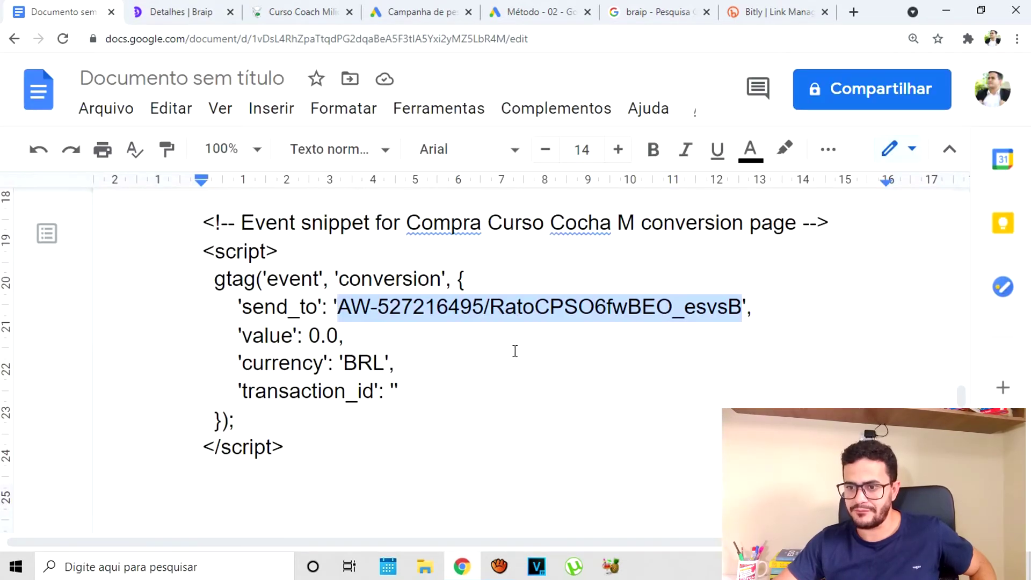
{"action": "scroll", "coordinate": [515, 351], "scroll_direction": "up", "scroll_amount": 15}
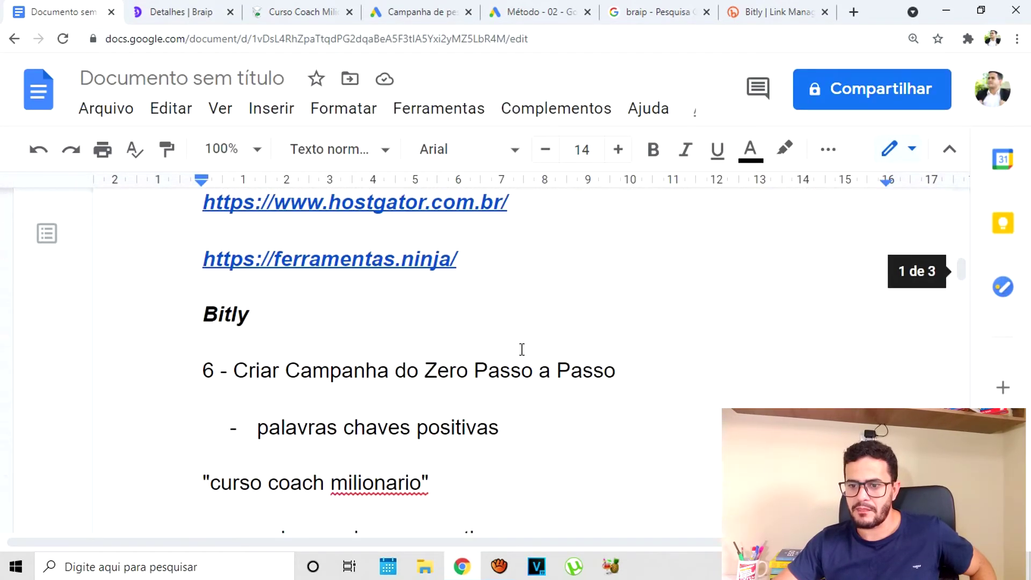
{"action": "scroll", "coordinate": [521, 349], "scroll_direction": "up", "scroll_amount": 4}
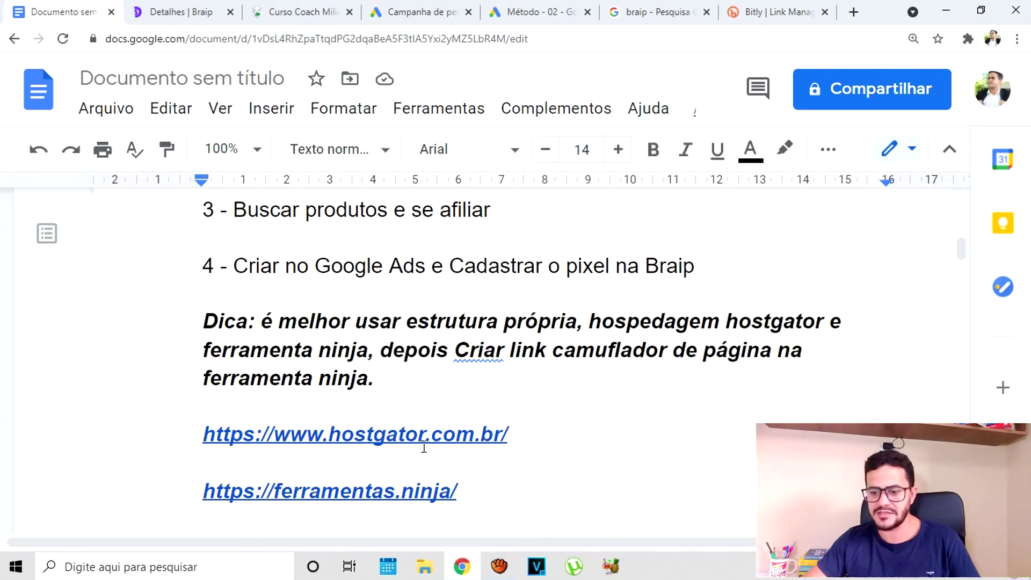
- Open the HostGator and Ferramentas Ninja websites from the links in the notes
{"action": "left_click", "coordinate": [385, 441]}
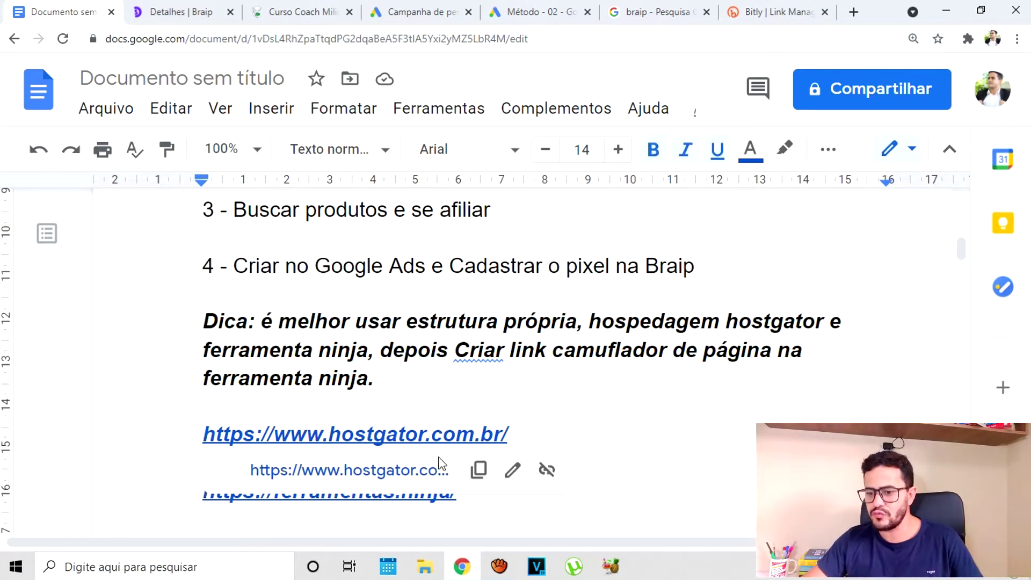
{"action": "left_click", "coordinate": [429, 476]}
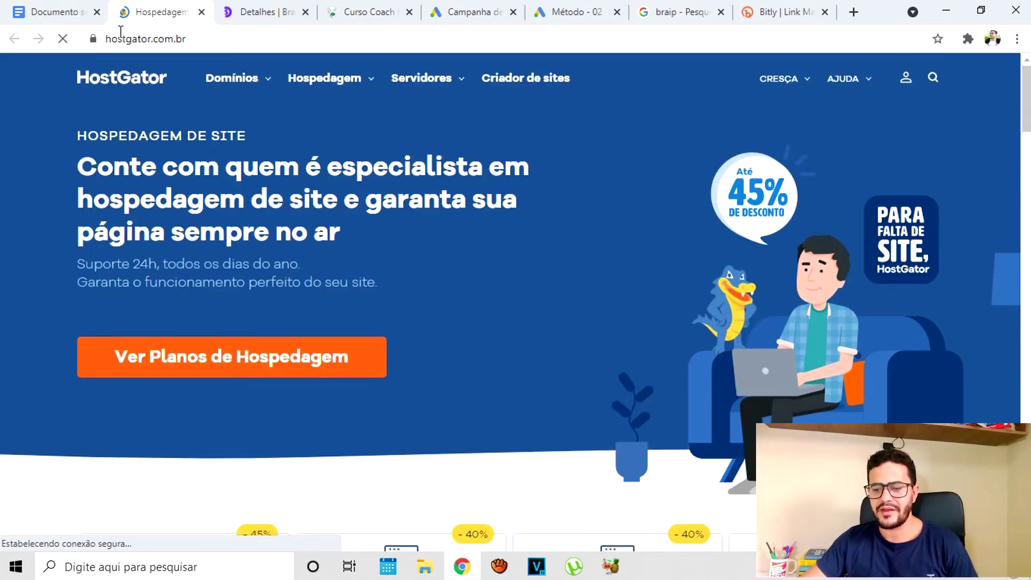
{"action": "left_click", "coordinate": [54, 12]}
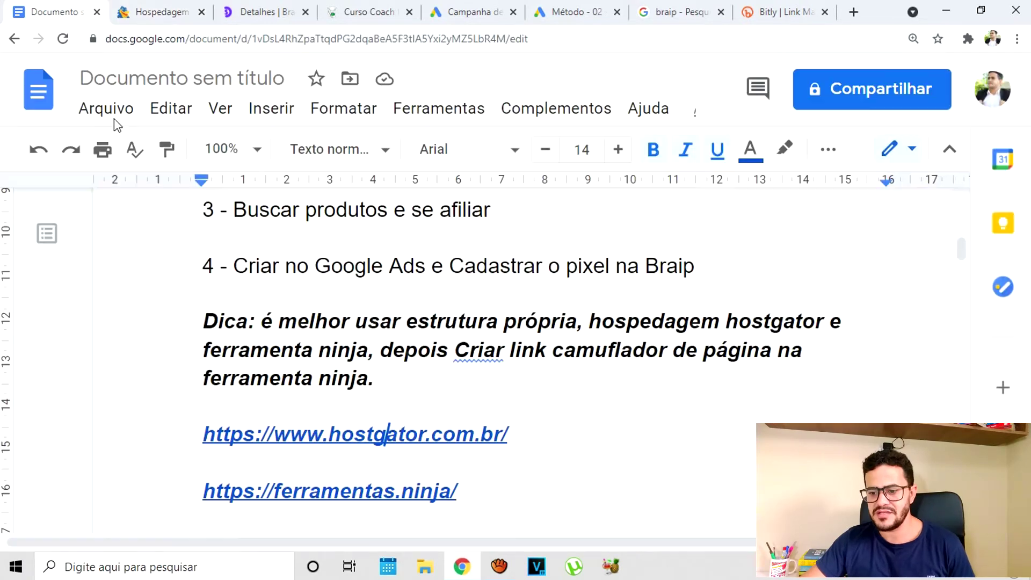
{"action": "left_click", "coordinate": [376, 491]}
{"action": "left_click", "coordinate": [355, 524]}
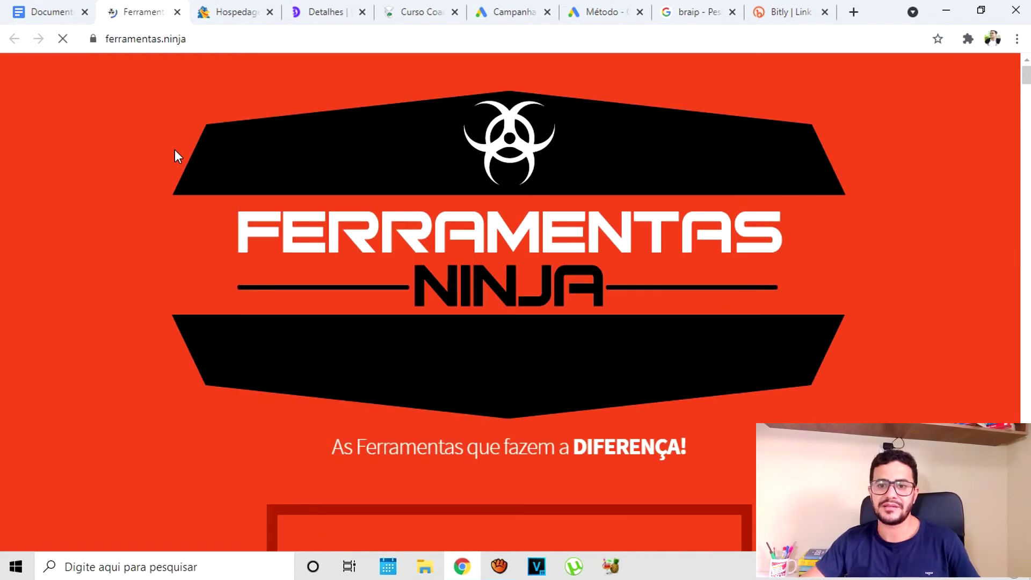
- Return to the notes, find the ad link contatoweb.com/curso-coach-milionario, and highlight its domain part
{"action": "left_click", "coordinate": [39, 18]}
{"action": "scroll", "coordinate": [604, 435], "scroll_direction": "down", "scroll_amount": 10}
{"action": "scroll", "coordinate": [640, 368], "scroll_direction": "up", "scroll_amount": 8}
{"action": "scroll", "coordinate": [650, 371], "scroll_direction": "up", "scroll_amount": 3}
{"action": "scroll", "coordinate": [652, 369], "scroll_direction": "down", "scroll_amount": 15}
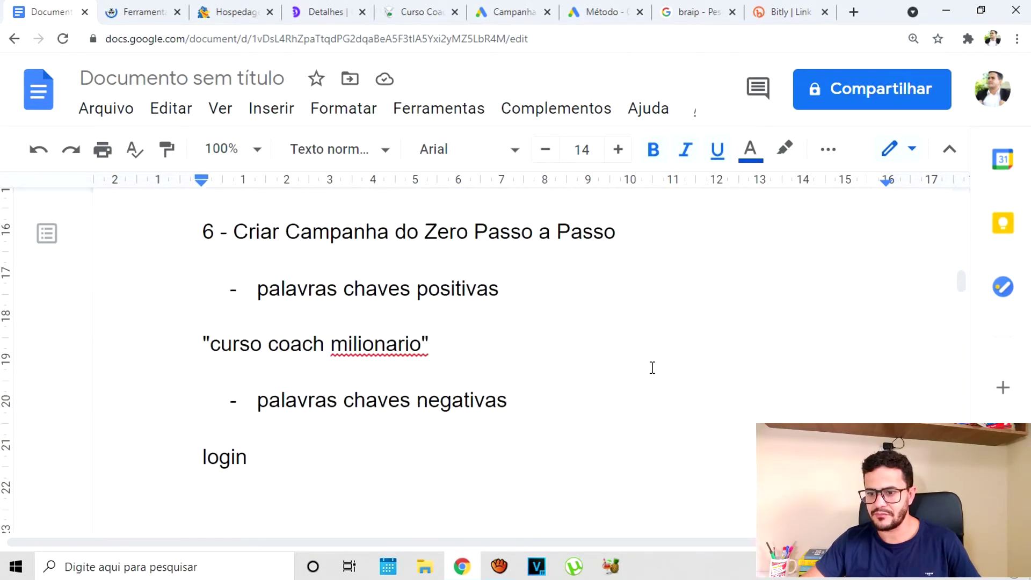
{"action": "scroll", "coordinate": [654, 380], "scroll_direction": "down", "scroll_amount": 7}
{"action": "scroll", "coordinate": [702, 387], "scroll_direction": "up", "scroll_amount": 4}
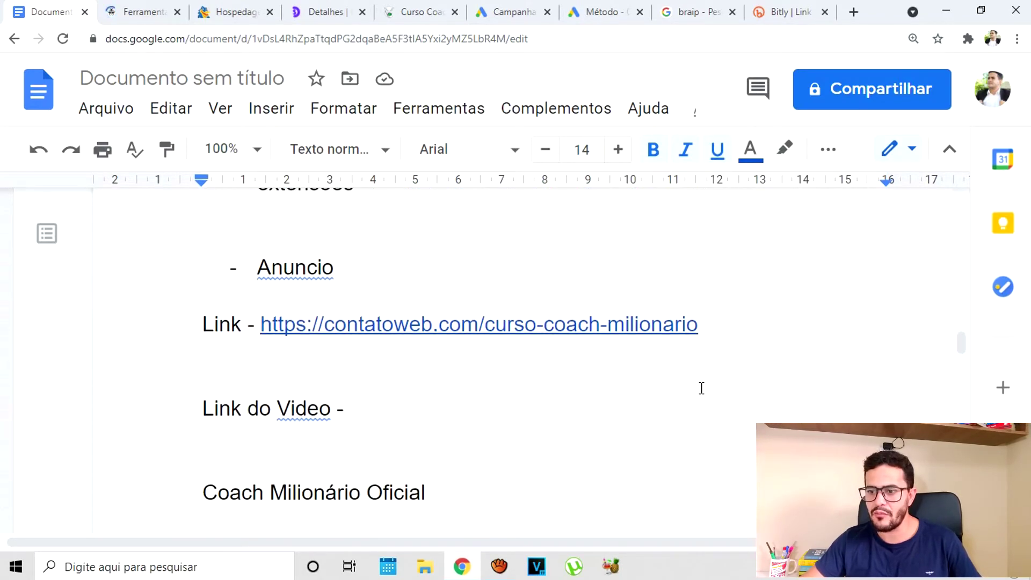
{"action": "left_click_drag", "start_coordinate": [478, 325], "coordinate": [273, 325]}
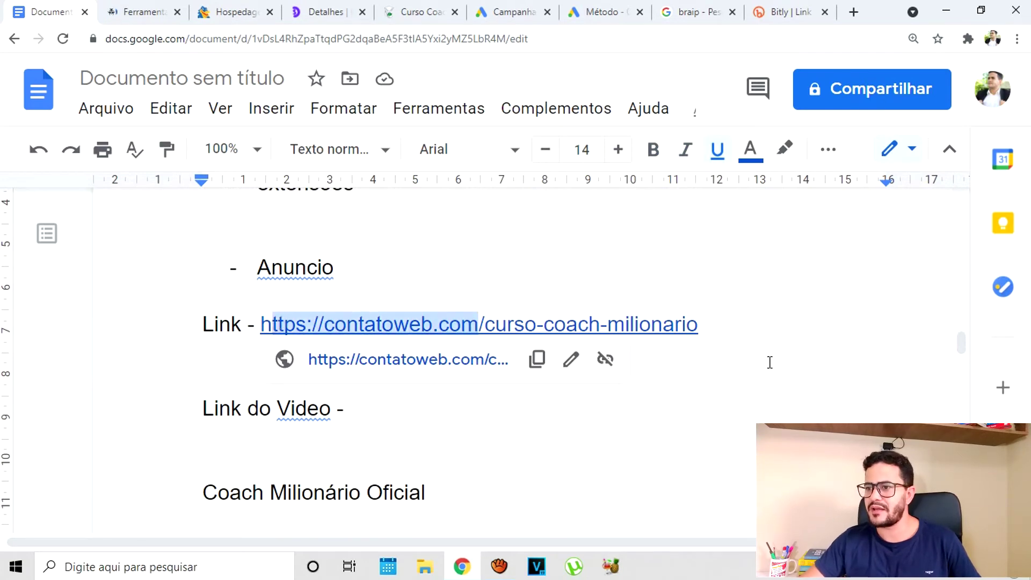
{"action": "left_click", "coordinate": [822, 347]}
- Review the Hot Links Plus tool's description on the Ferramentas Ninja site
{"action": "left_click", "coordinate": [142, 12]}
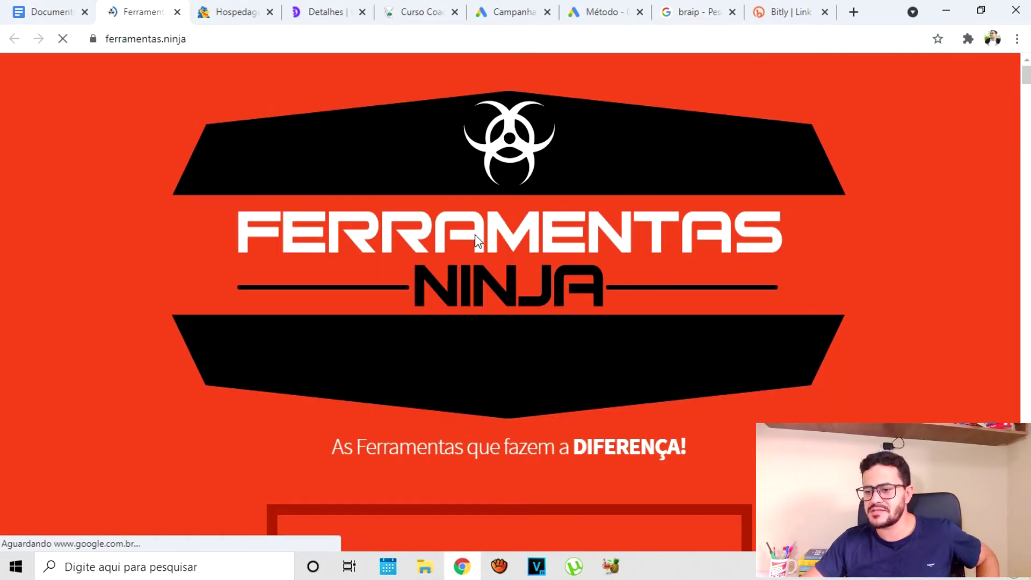
{"action": "scroll", "coordinate": [506, 260], "scroll_direction": "down", "scroll_amount": 15}
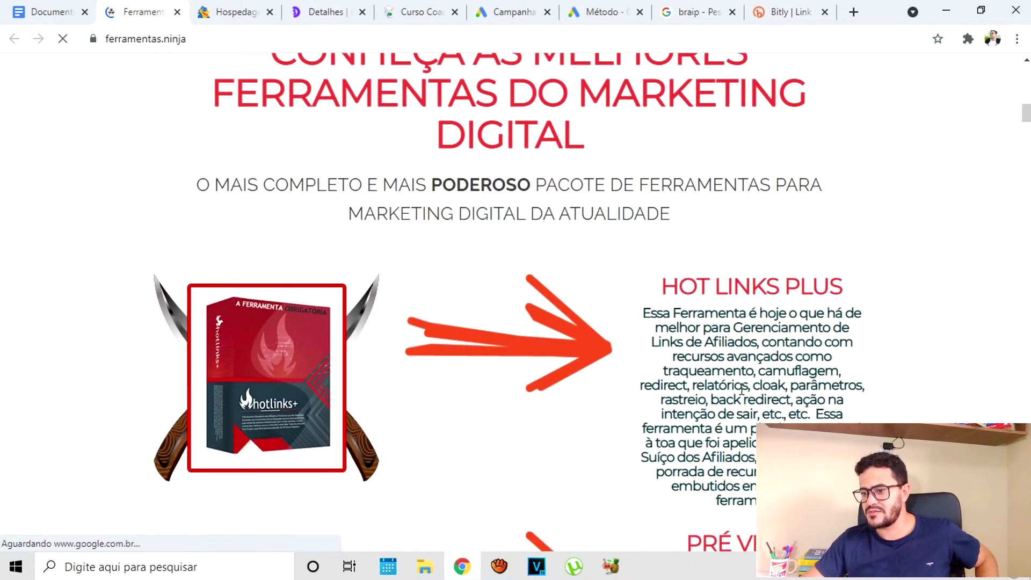
{"action": "left_click_drag", "start_coordinate": [752, 500], "coordinate": [642, 291]}
{"action": "left_click", "coordinate": [916, 295]}
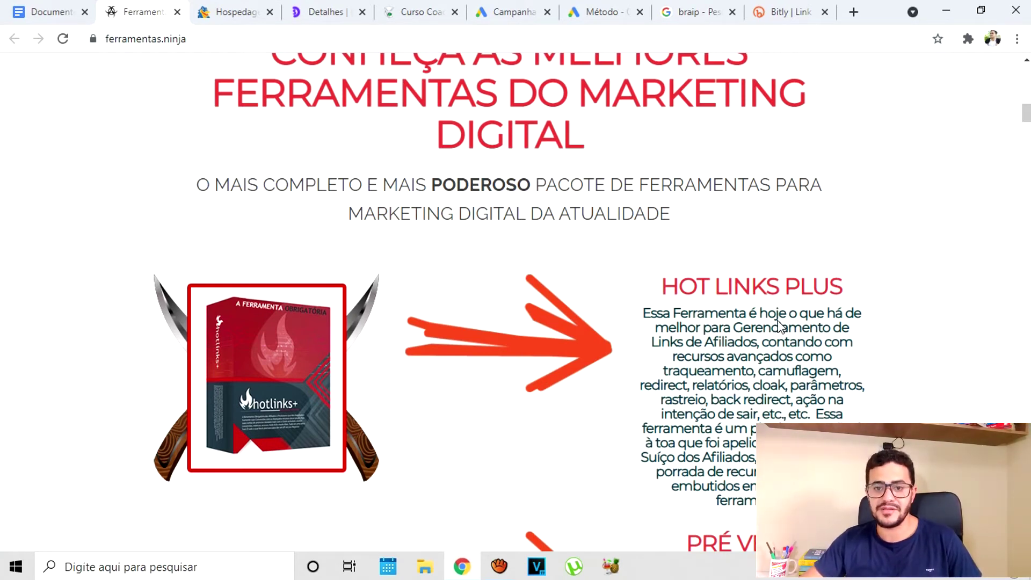
- Return to the Google Docs notes and review the hosting tip with the HostGator, Ferramentas Ninja and Bitly entries
{"action": "left_click", "coordinate": [46, 11]}
{"action": "scroll", "coordinate": [682, 322], "scroll_direction": "up", "scroll_amount": 15}
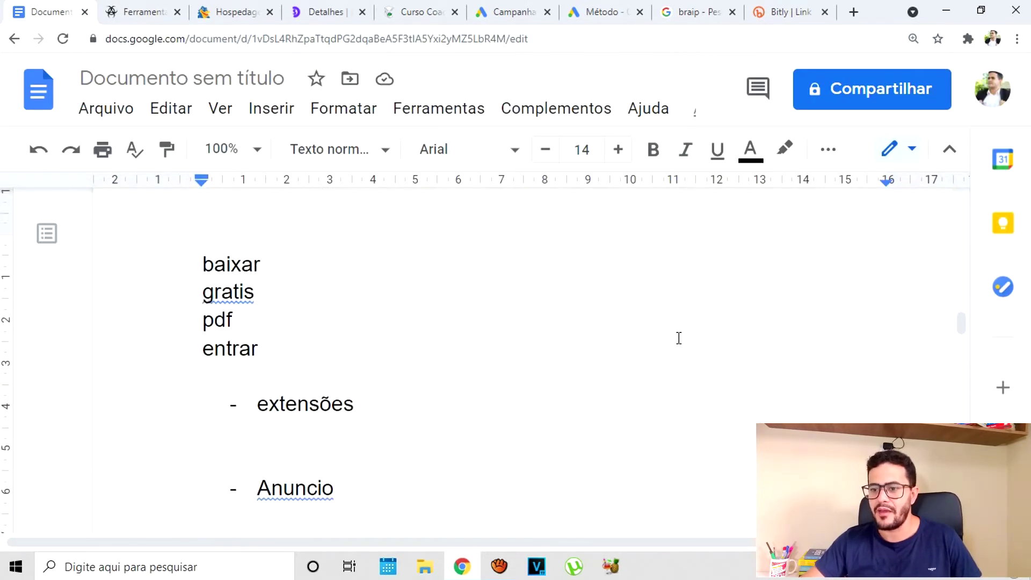
{"action": "scroll", "coordinate": [642, 345], "scroll_direction": "up", "scroll_amount": 2}
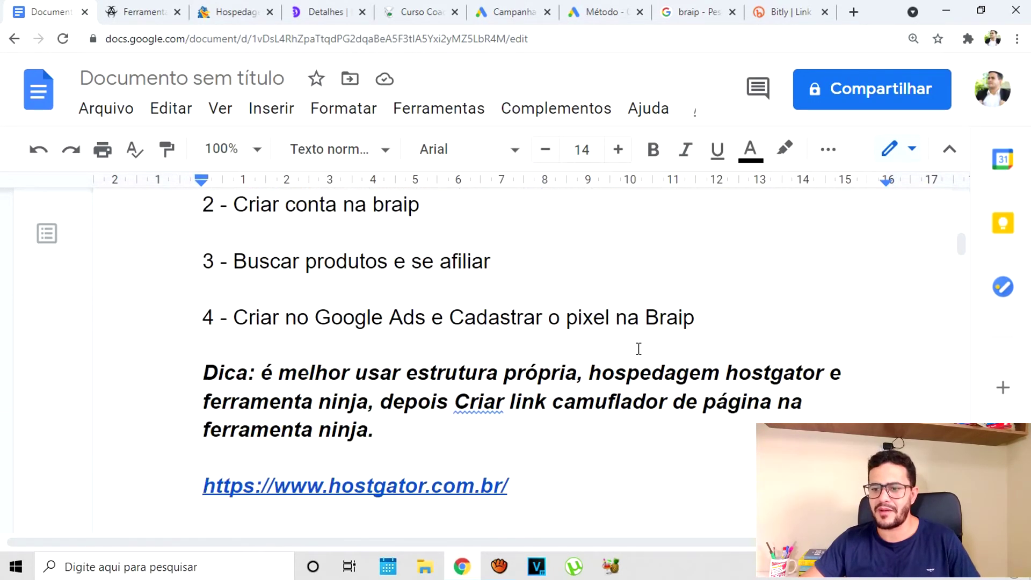
{"action": "scroll", "coordinate": [638, 347], "scroll_direction": "down", "scroll_amount": 4}
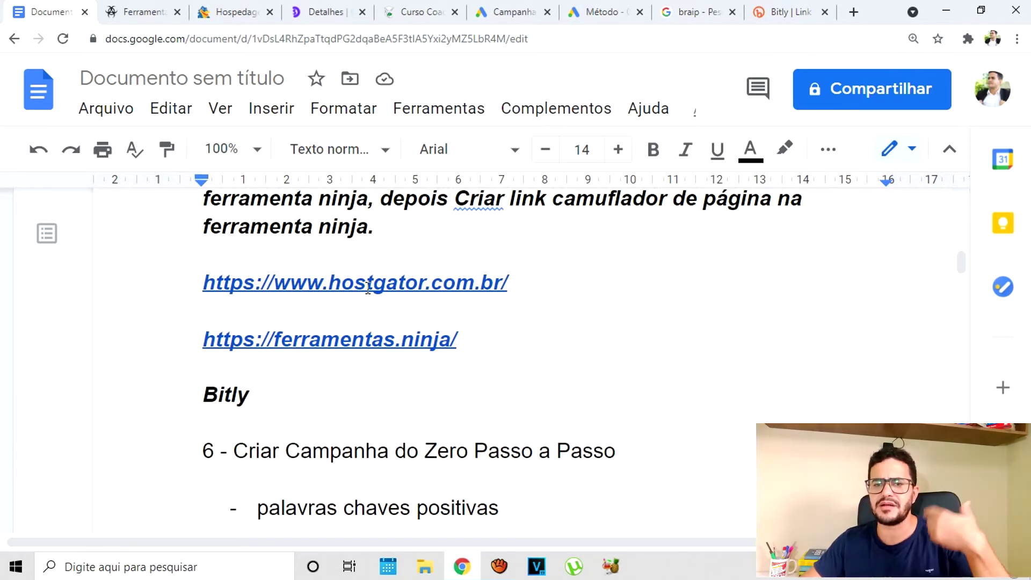
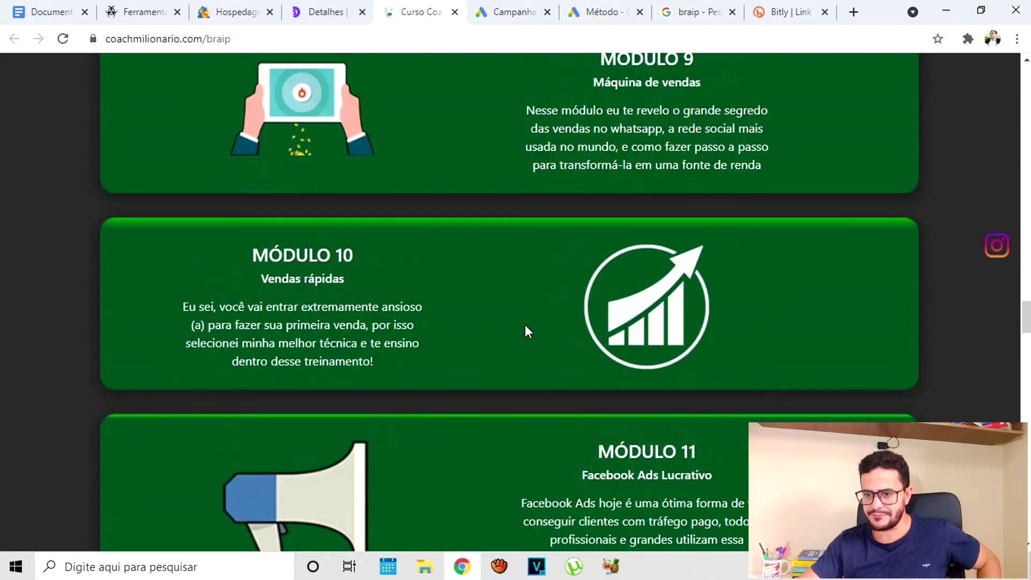
{"action": "left_click", "coordinate": [503, 11]}
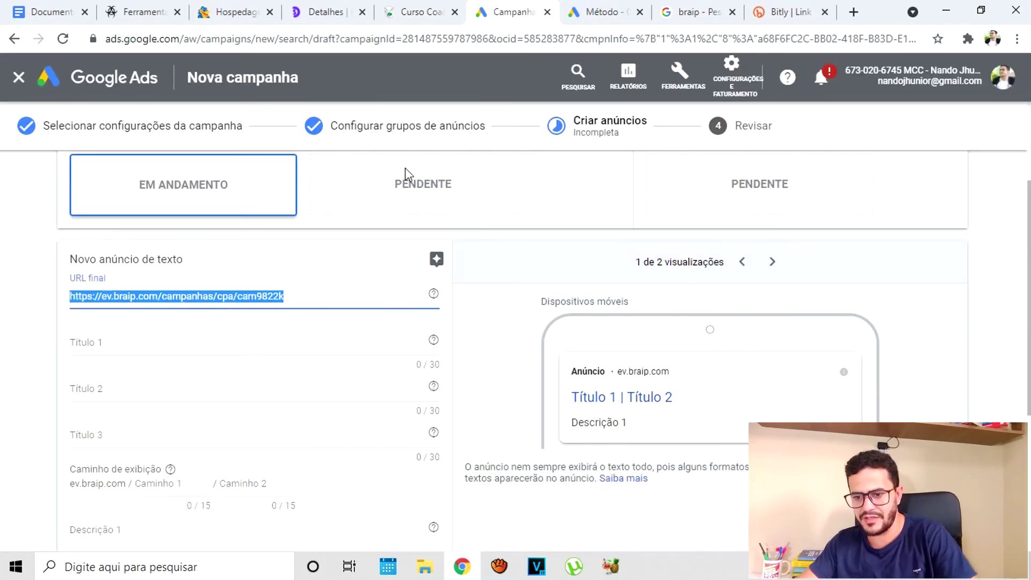
{"action": "type", "text": "https://contatoweb.com/curso-coach-milionario"}
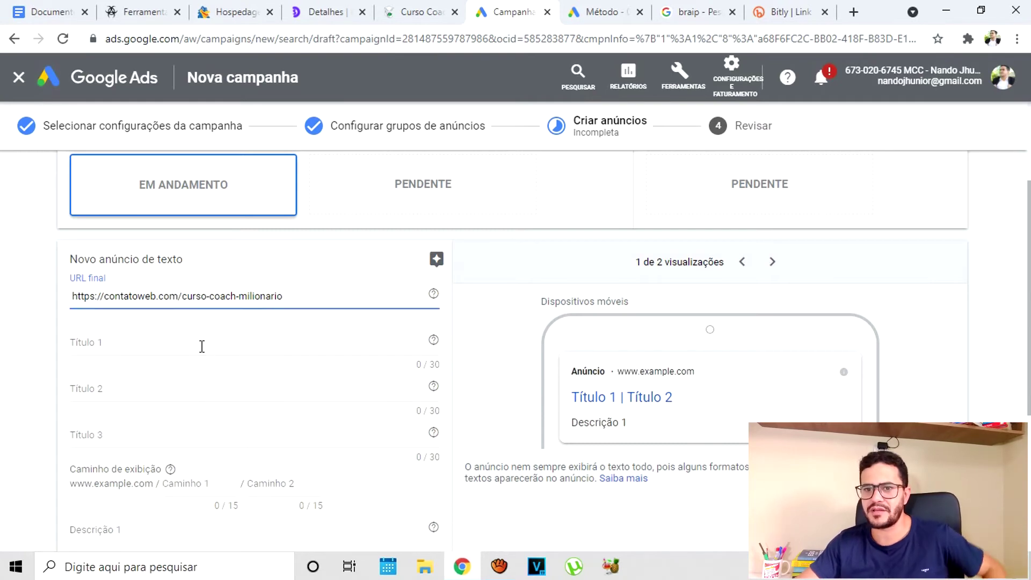
- Check the notes and the course sales page, then copy "Coach Milionário Oficial" from the notes into the ad's Título 1
{"action": "left_click", "coordinate": [66, 9]}
{"action": "scroll", "coordinate": [422, 289], "scroll_direction": "down", "scroll_amount": 10}
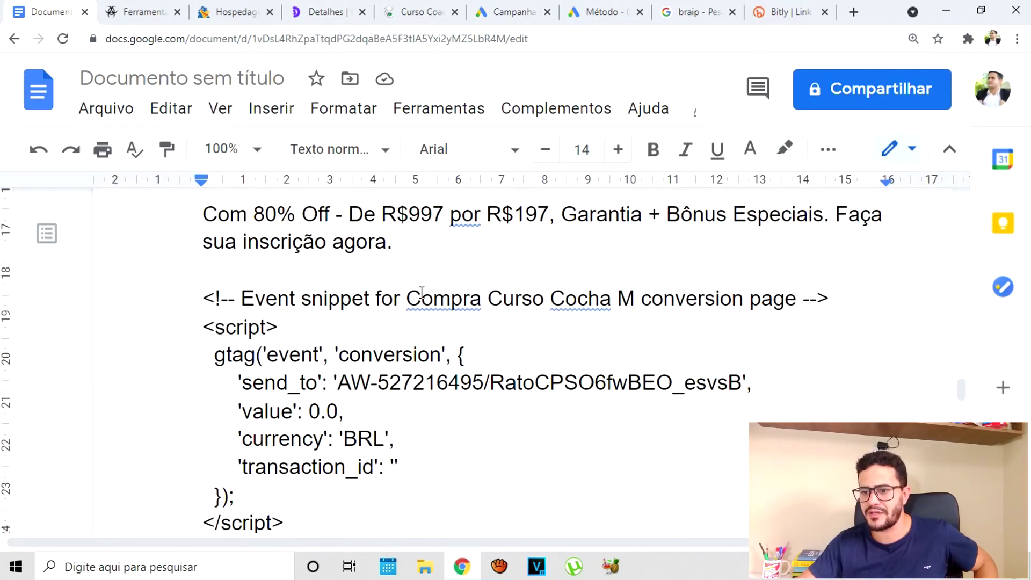
{"action": "left_click", "coordinate": [419, 12]}
{"action": "scroll", "coordinate": [465, 384], "scroll_direction": "up", "scroll_amount": 20}
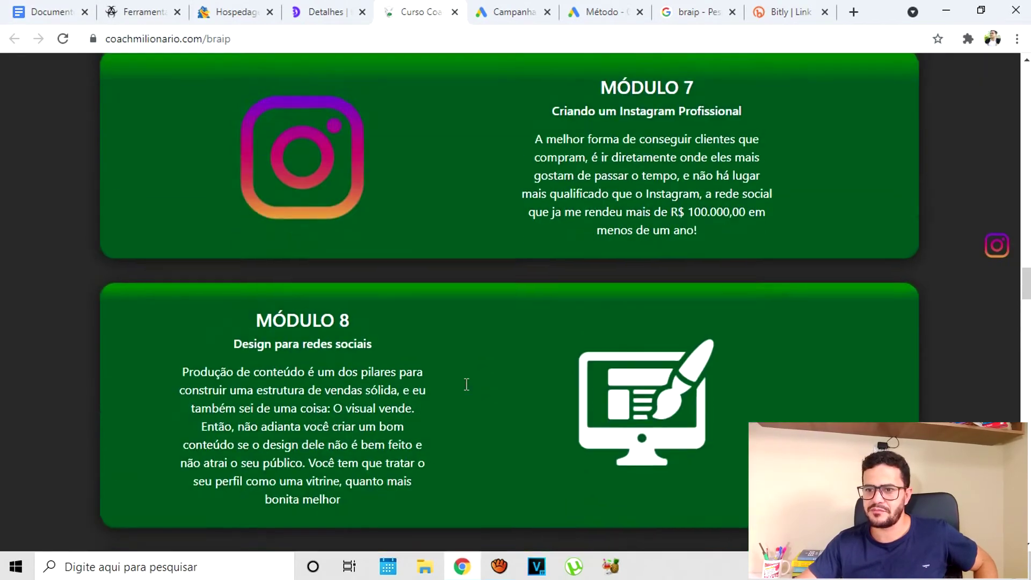
{"action": "scroll", "coordinate": [465, 384], "scroll_direction": "up", "scroll_amount": 10}
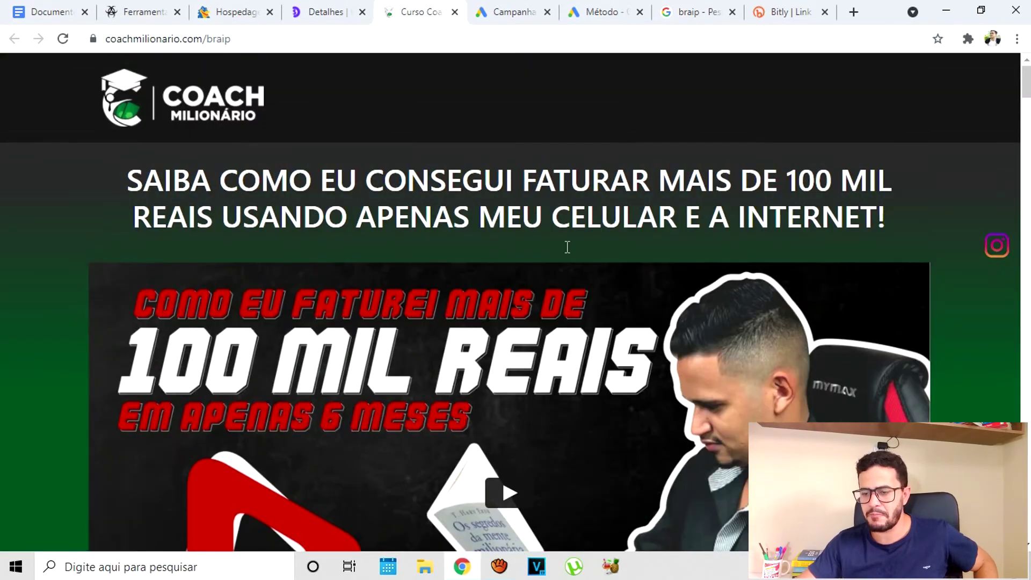
{"action": "left_click", "coordinate": [54, 11]}
{"action": "scroll", "coordinate": [403, 395], "scroll_direction": "up", "scroll_amount": 10}
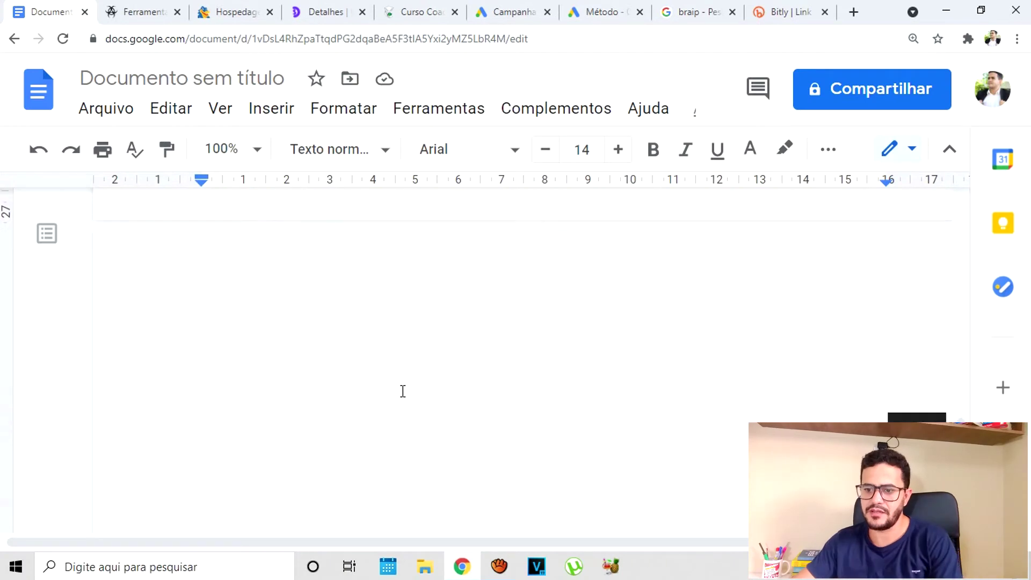
{"action": "scroll", "coordinate": [403, 393], "scroll_direction": "up", "scroll_amount": 6}
{"action": "scroll", "coordinate": [403, 394], "scroll_direction": "down", "scroll_amount": 4}
{"action": "left_click_drag", "start_coordinate": [446, 345], "coordinate": [200, 349]}
{"action": "key", "text": "ctrl+c"}
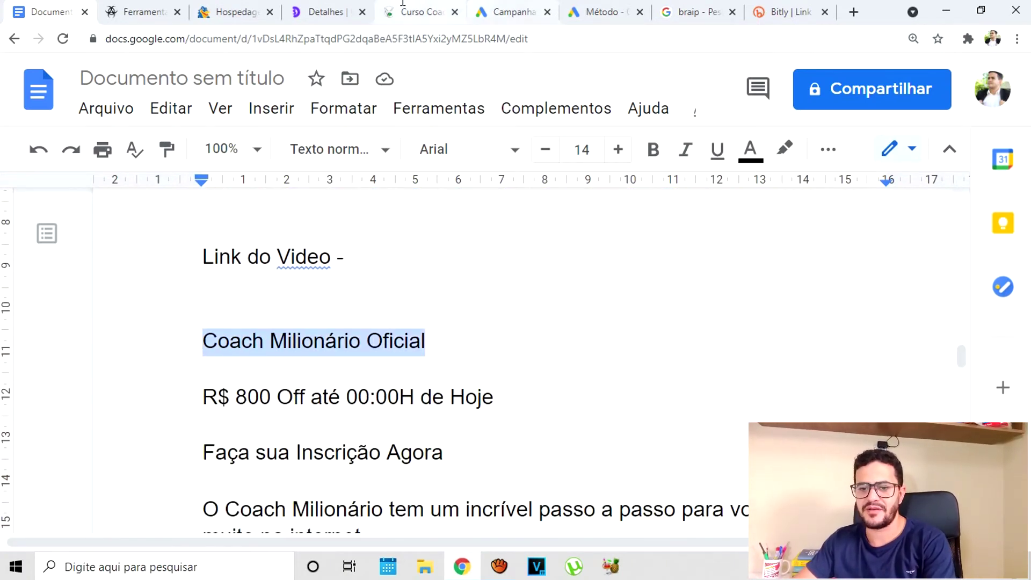
{"action": "left_click", "coordinate": [499, 12]}
{"action": "left_click", "coordinate": [257, 347]}
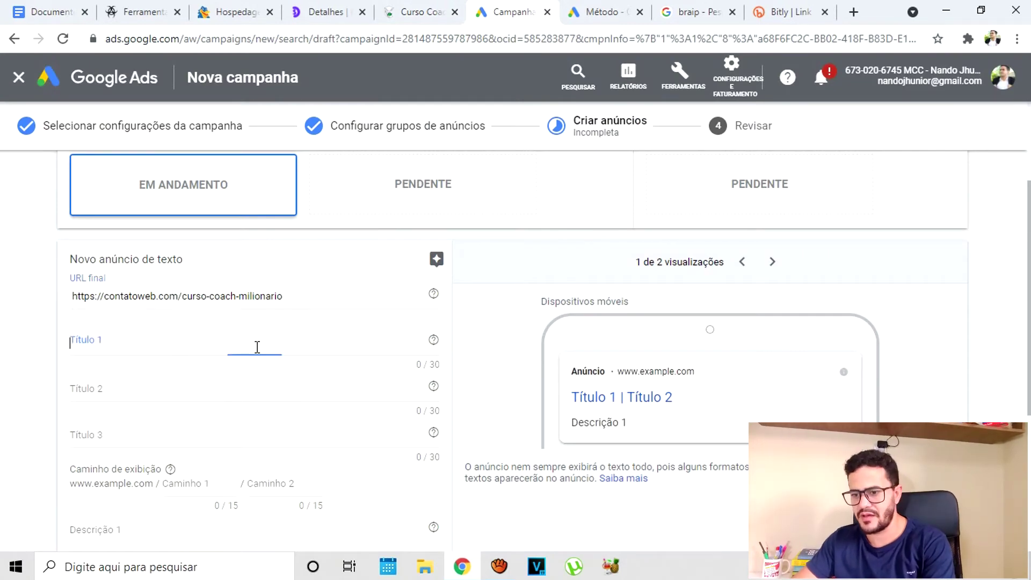
{"action": "key", "text": "ctrl+v"}
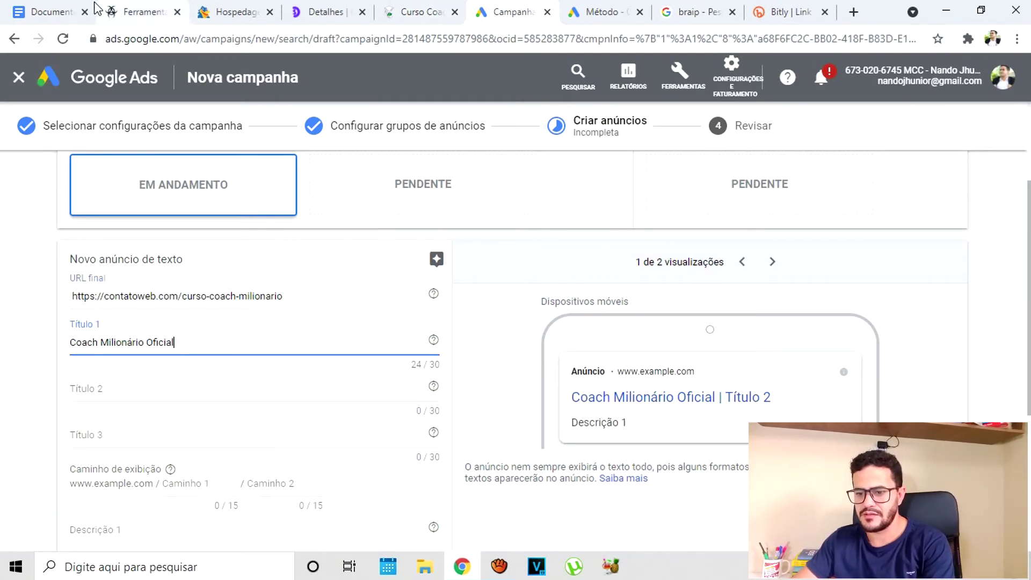
- Copy "R$ 800 Off até 00:00H de Hoje" from the notes into the ad's Título 2
{"action": "left_click", "coordinate": [51, 12]}
{"action": "left_click_drag", "start_coordinate": [494, 398], "coordinate": [155, 396]}
{"action": "key", "text": "ctrl+c"}
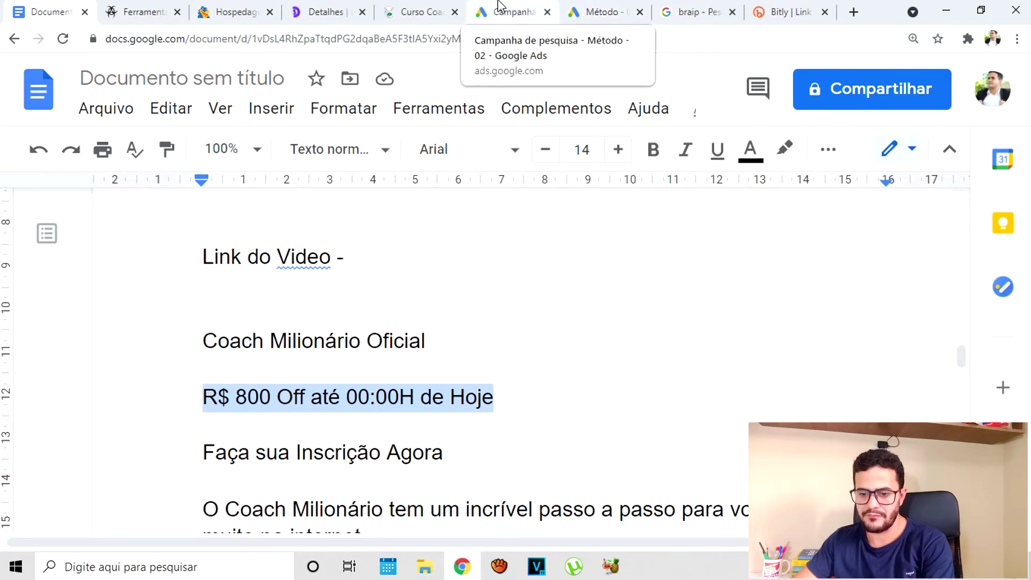
{"action": "left_click", "coordinate": [510, 13]}
{"action": "left_click", "coordinate": [218, 395]}
{"action": "key", "text": "ctrl+v"}
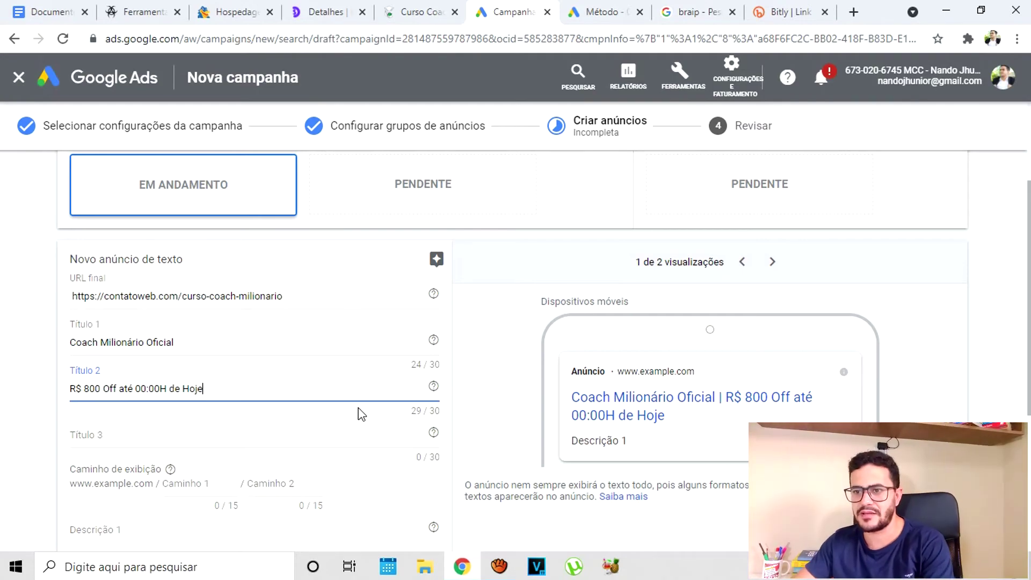
- Check the course's original and cash prices in the pricing section of the Coach Milionário sales page
{"action": "left_click", "coordinate": [418, 12]}
{"action": "scroll", "coordinate": [484, 218], "scroll_direction": "down", "scroll_amount": 2}
{"action": "left_click_drag", "start_coordinate": [1026, 86], "coordinate": [1025, 521]}
{"action": "scroll", "coordinate": [717, 441], "scroll_direction": "up", "scroll_amount": 3}
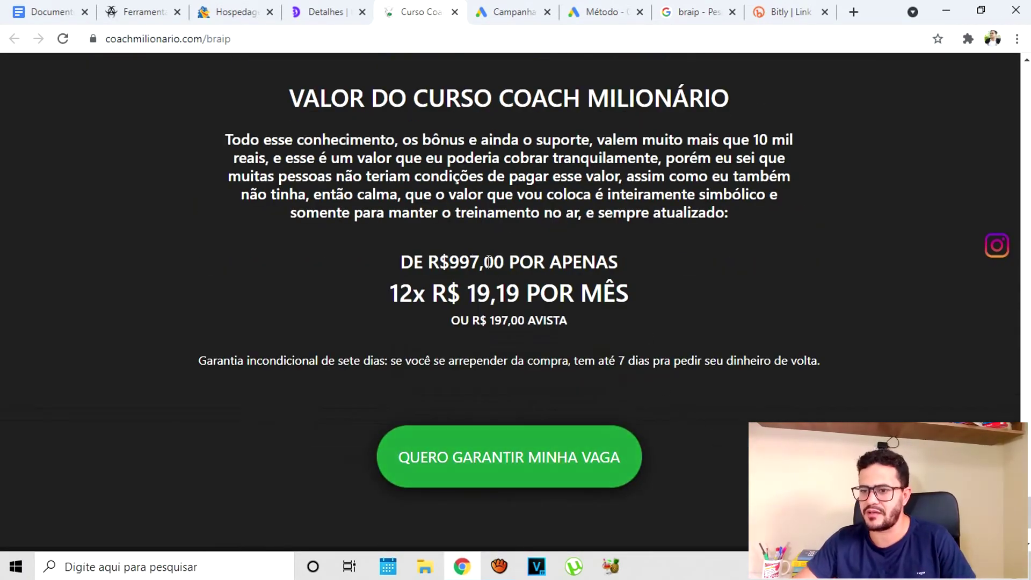
{"action": "left_click_drag", "start_coordinate": [470, 267], "coordinate": [461, 267]}
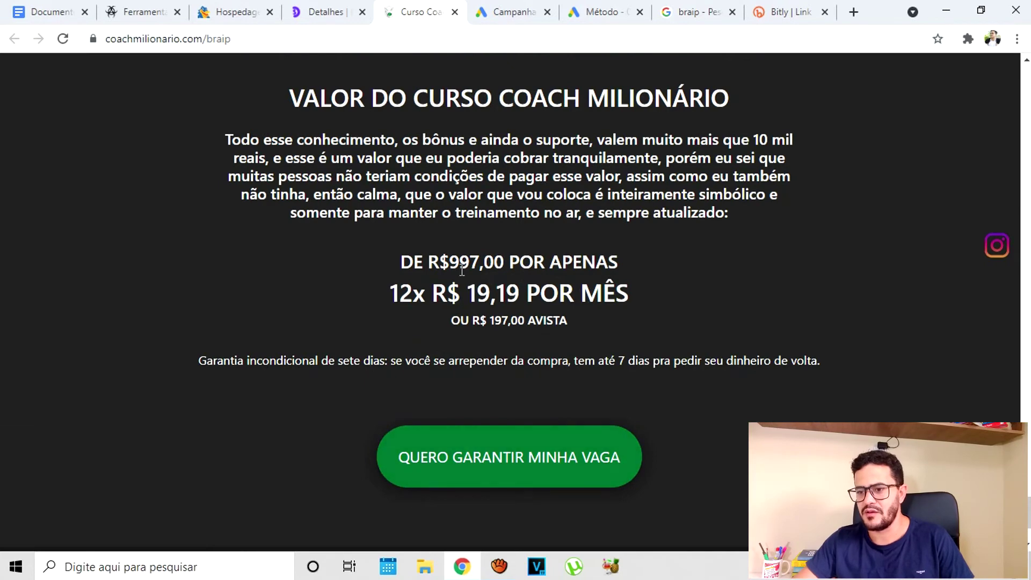
{"action": "left_click_drag", "start_coordinate": [490, 323], "coordinate": [515, 322]}
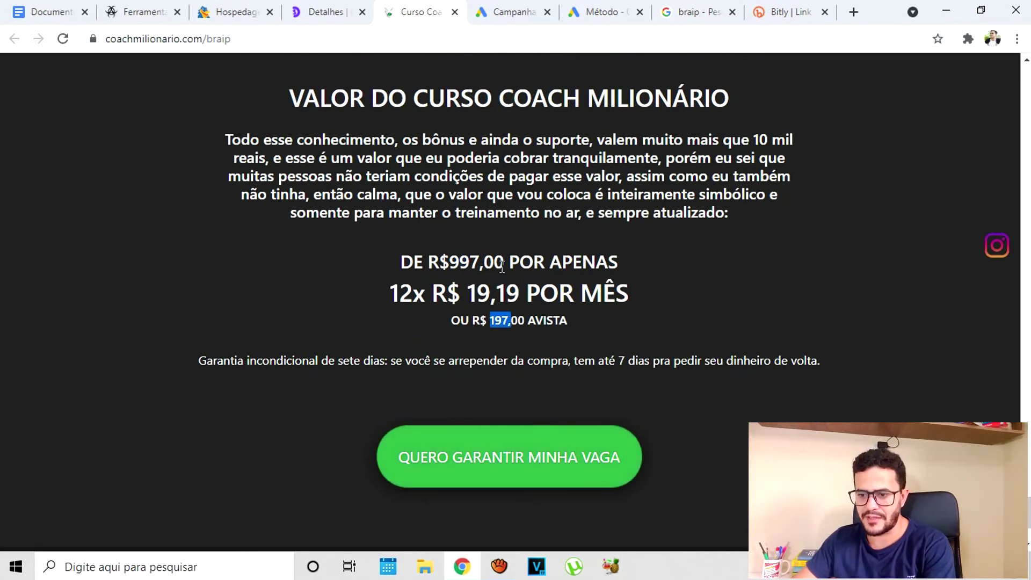
- Copy "Faça sua Inscrição Agora" from the notes into the ad's Título 3
{"action": "left_click", "coordinate": [54, 6]}
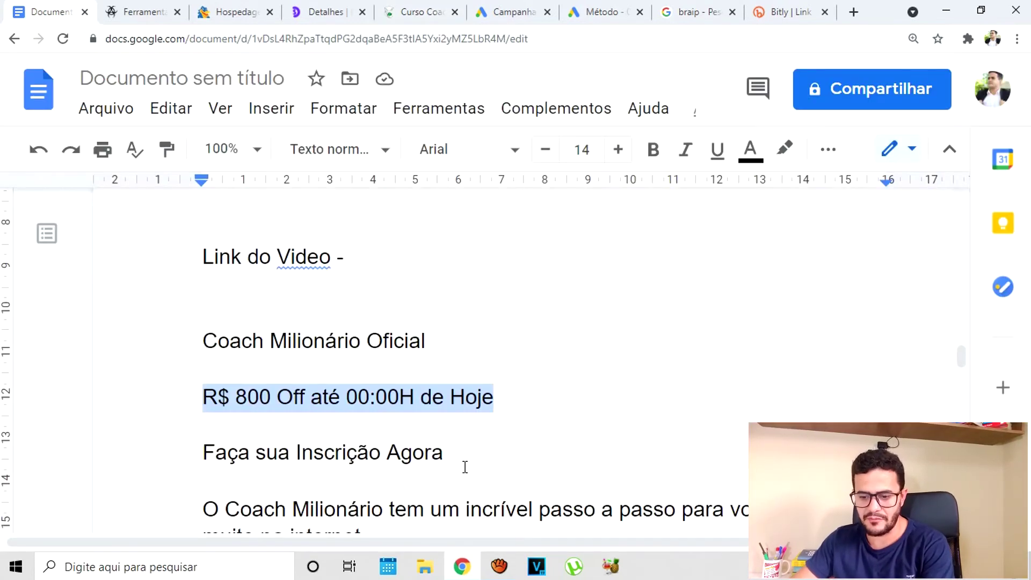
{"action": "left_click_drag", "start_coordinate": [444, 454], "coordinate": [199, 455]}
{"action": "key", "text": "ctrl+c"}
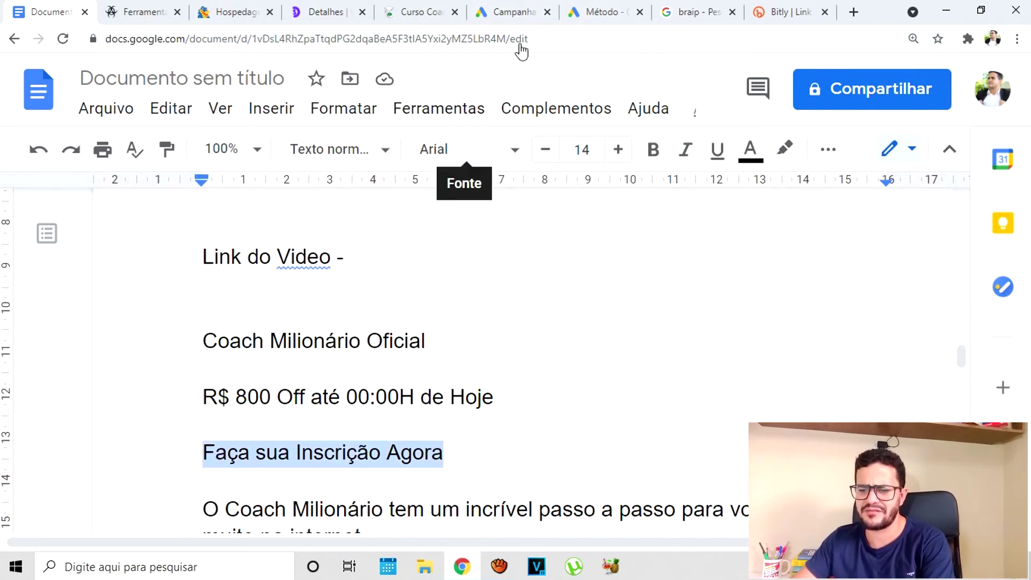
{"action": "left_click", "coordinate": [513, 11]}
{"action": "left_click", "coordinate": [229, 438]}
{"action": "key", "text": "ctrl+v"}
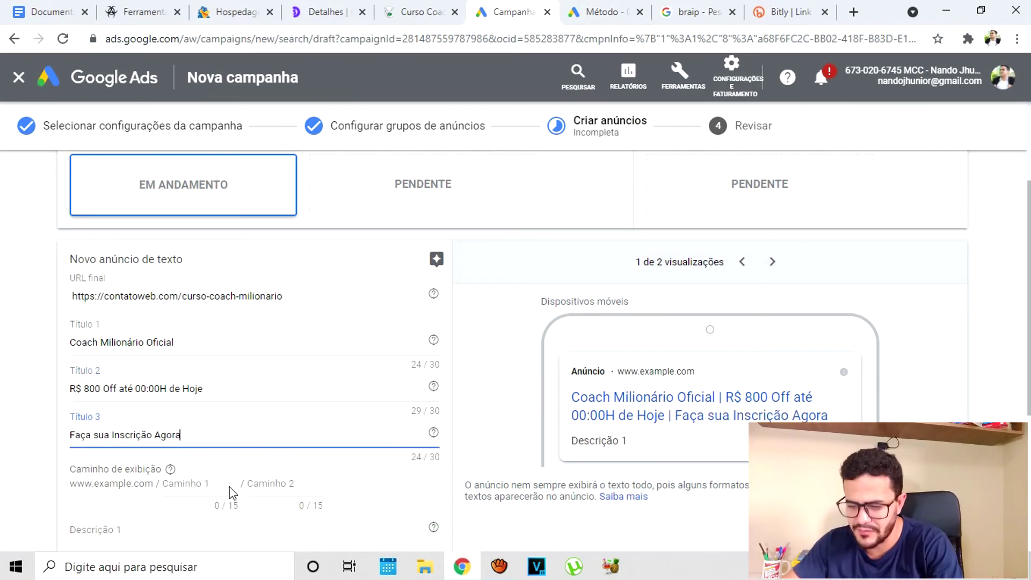
- Set the ad's display path to oferta_de_hoje for Caminho 1 and 800_Off for Caminho 2
{"action": "left_click", "coordinate": [209, 488]}
{"action": "type", "text": "oferta_de_hoje"}
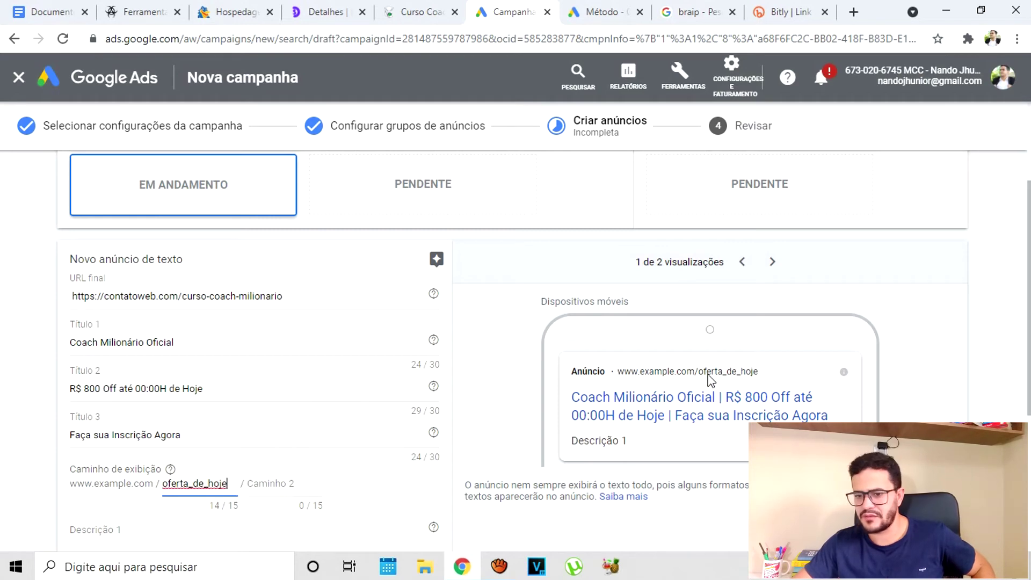
{"action": "left_click_drag", "start_coordinate": [757, 370], "coordinate": [705, 388]}
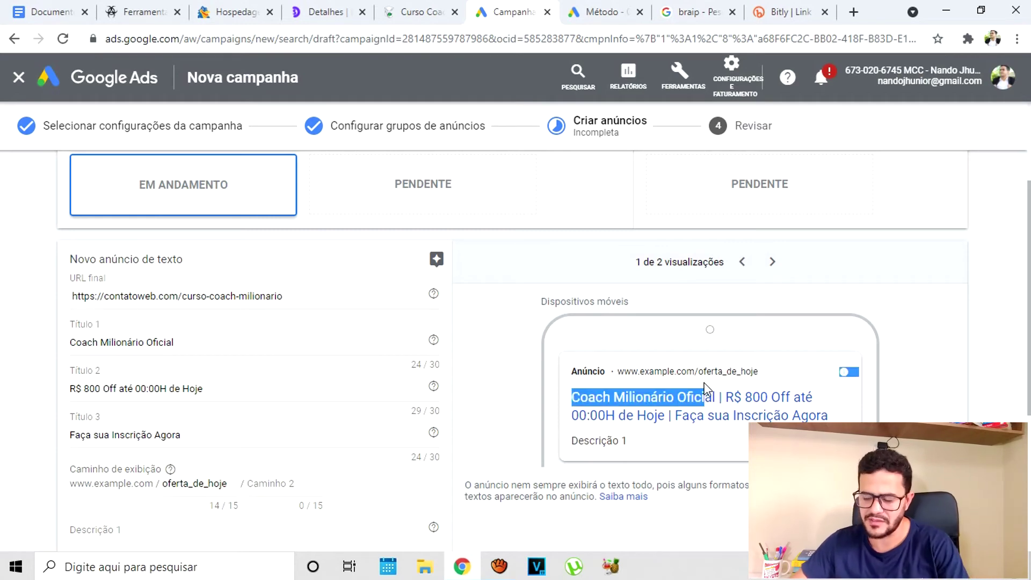
{"action": "left_click", "coordinate": [284, 494]}
{"action": "type", "text": "800"}
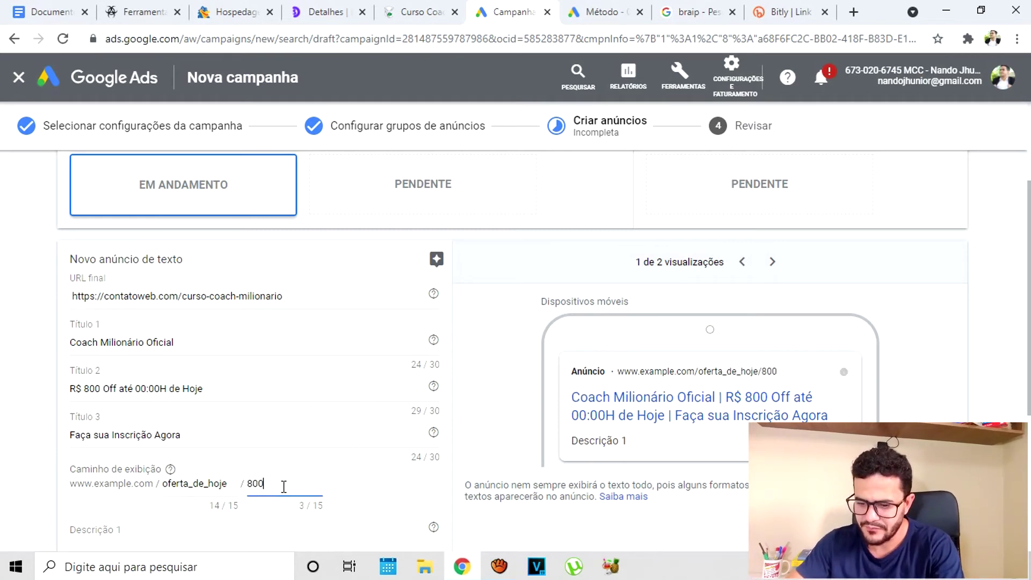
{"action": "type", "text": "_oFF"}
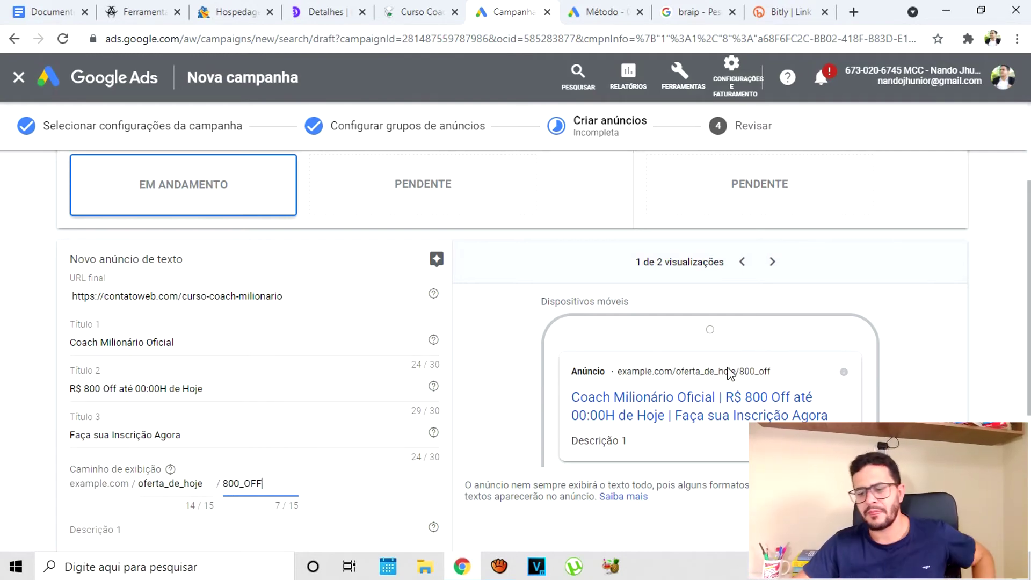
{"action": "type", "text": "f"}
- Copy "O Coach Milionário tem um incrível passo a passo para você faturar muito na internet." from the notes into Descrição 1
{"action": "scroll", "coordinate": [726, 377], "scroll_direction": "down", "scroll_amount": 3}
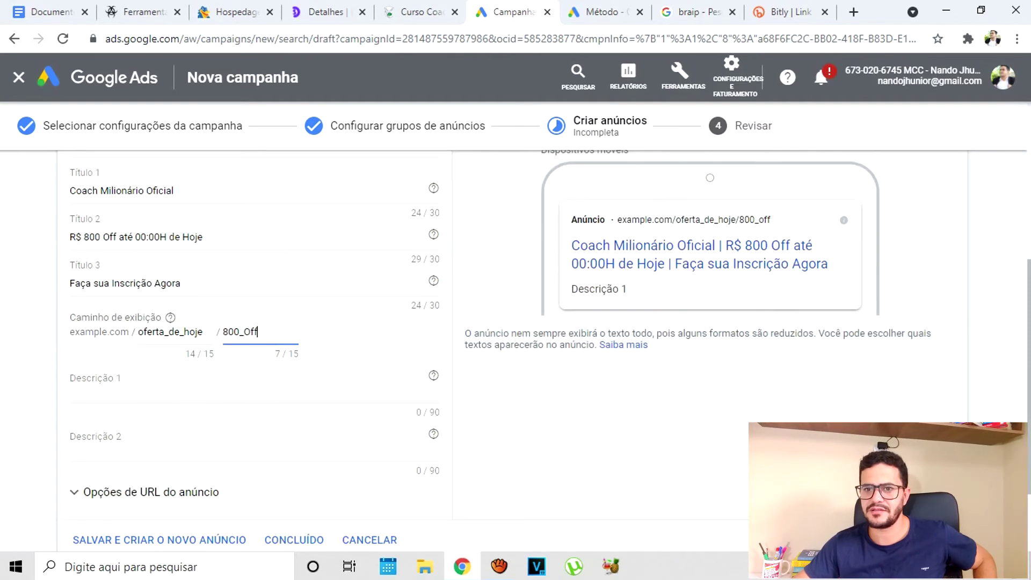
{"action": "left_click", "coordinate": [50, 12]}
{"action": "scroll", "coordinate": [430, 403], "scroll_direction": "down", "scroll_amount": 3}
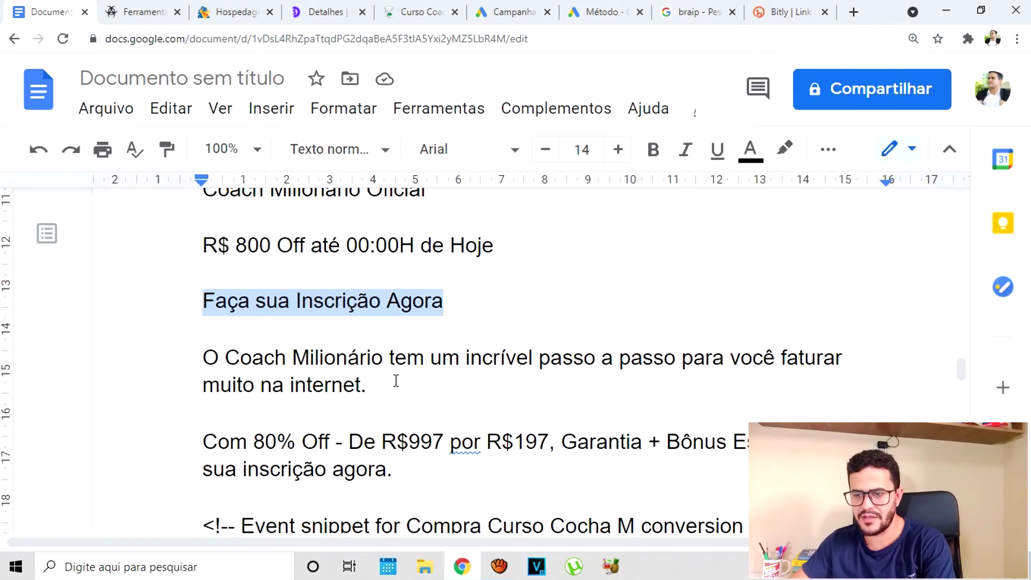
{"action": "left_click_drag", "start_coordinate": [396, 379], "coordinate": [196, 360]}
{"action": "key", "text": "ctrl+c"}
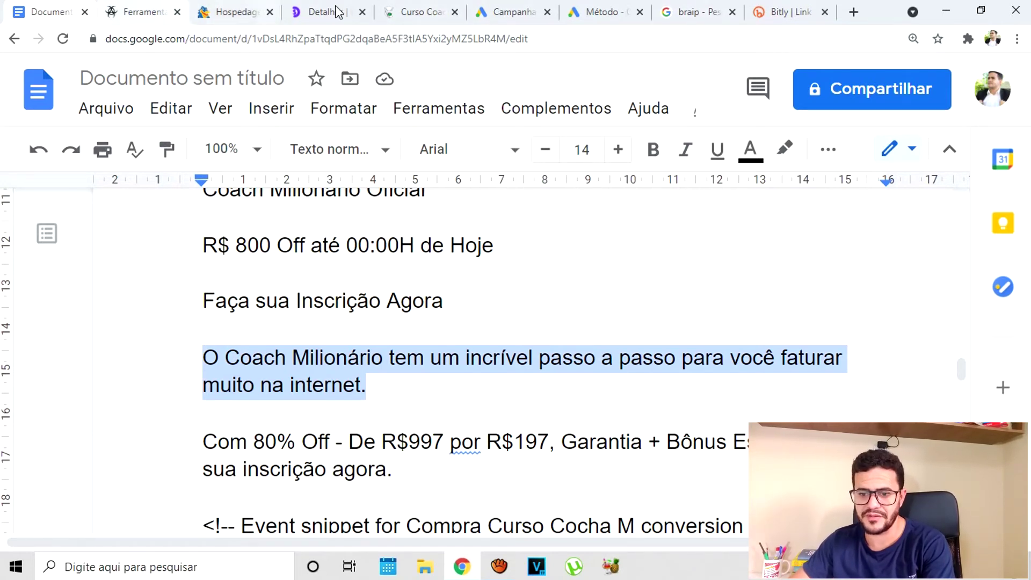
{"action": "left_click", "coordinate": [510, 12]}
{"action": "left_click", "coordinate": [203, 400]}
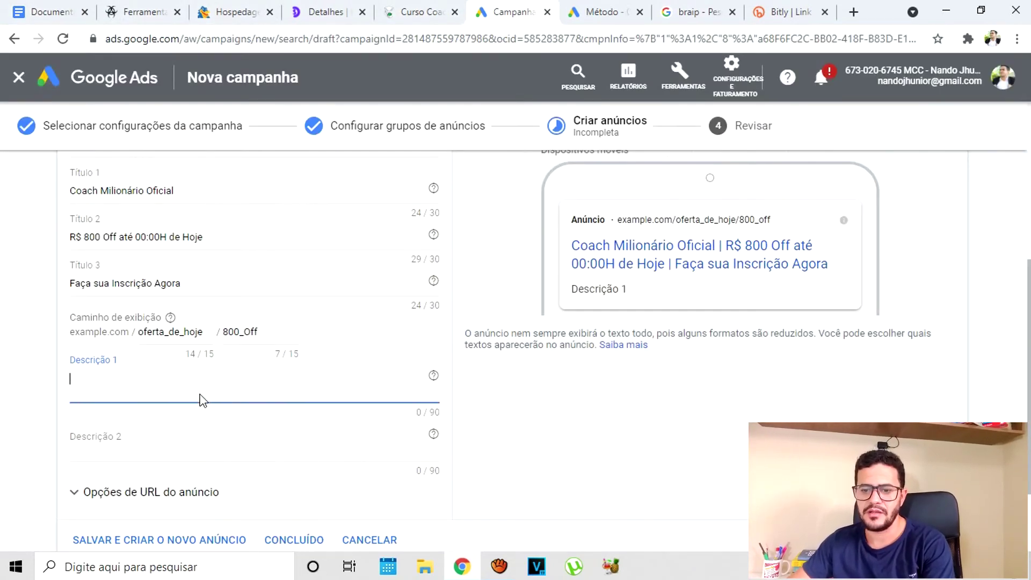
{"action": "key", "text": "ctrl+v"}
- Fill Descrição 2 with the notes' text "Com 80% Off - De R$997 por R$197, Garantia + Bônus Especiais. Faça sua inscrição agora."
{"action": "left_click", "coordinate": [47, 11]}
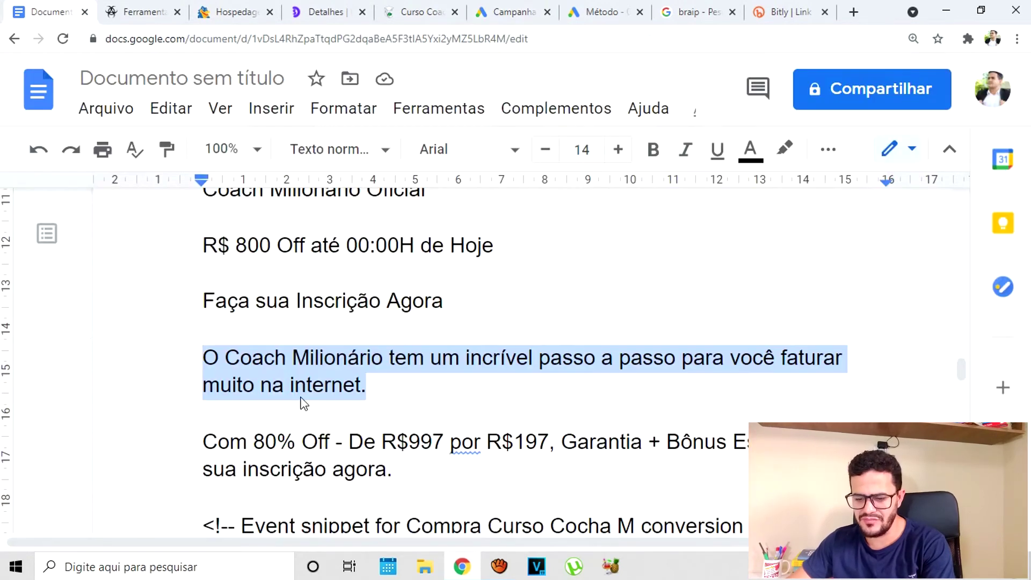
{"action": "left_click_drag", "start_coordinate": [393, 469], "coordinate": [205, 441]}
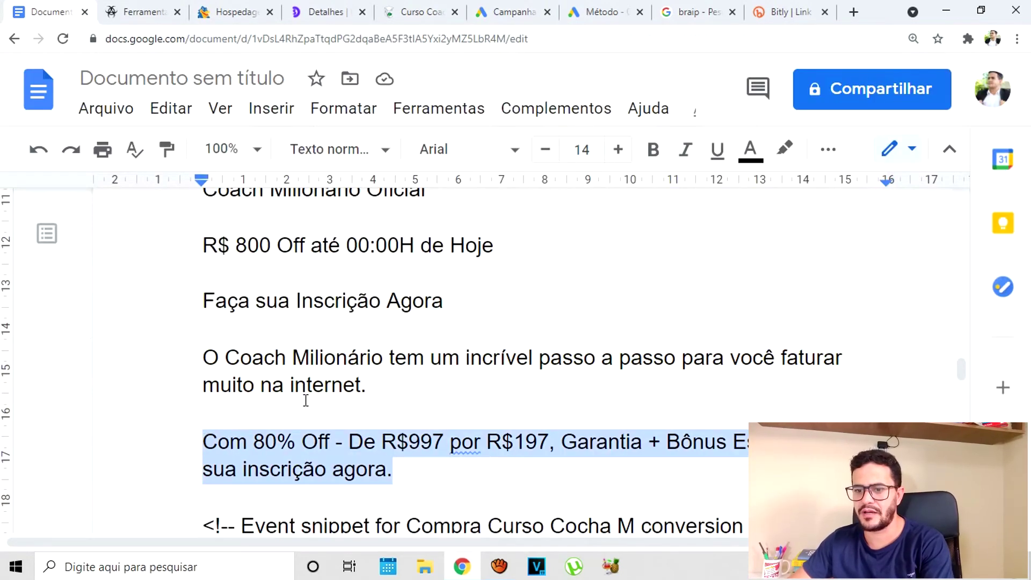
{"action": "left_click", "coordinate": [594, 13]}
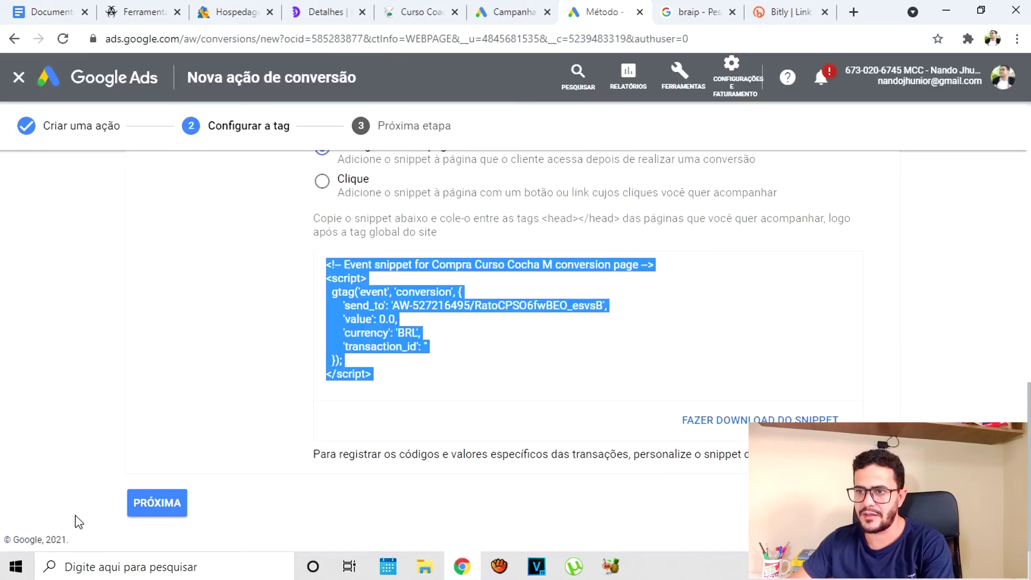
{"action": "left_click", "coordinate": [513, 12]}
{"action": "left_click", "coordinate": [206, 448]}
{"action": "type", "text": "Com 80% Off - De R$997 por R$197, Garantia + Bônus Especiais. Faça sua inscrição agora."}
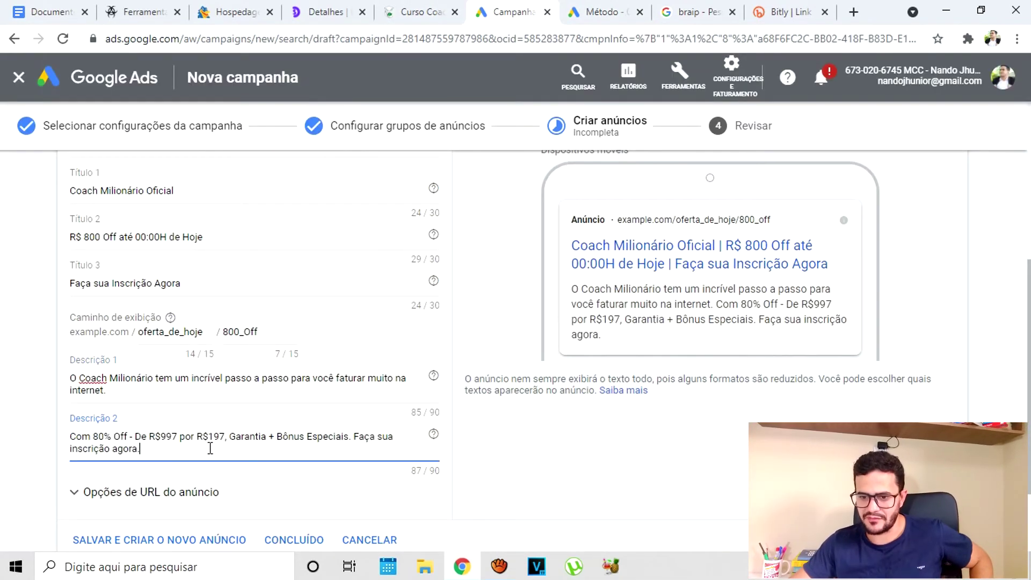
- Finish setting up the Compra Curso Cocha M conversion action and return to the text ad draft to review it
{"action": "left_click", "coordinate": [596, 12]}
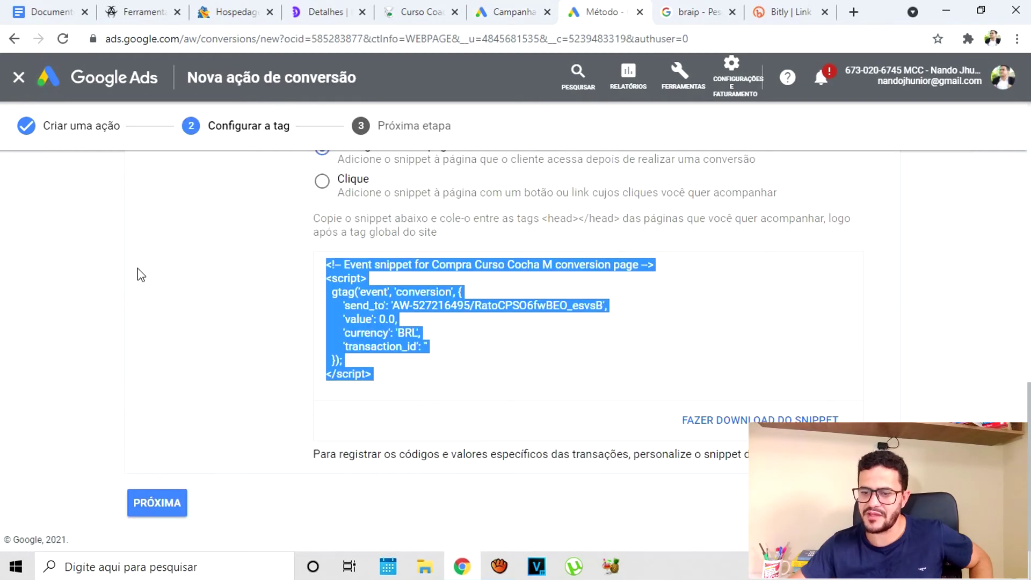
{"action": "left_click", "coordinate": [160, 506]}
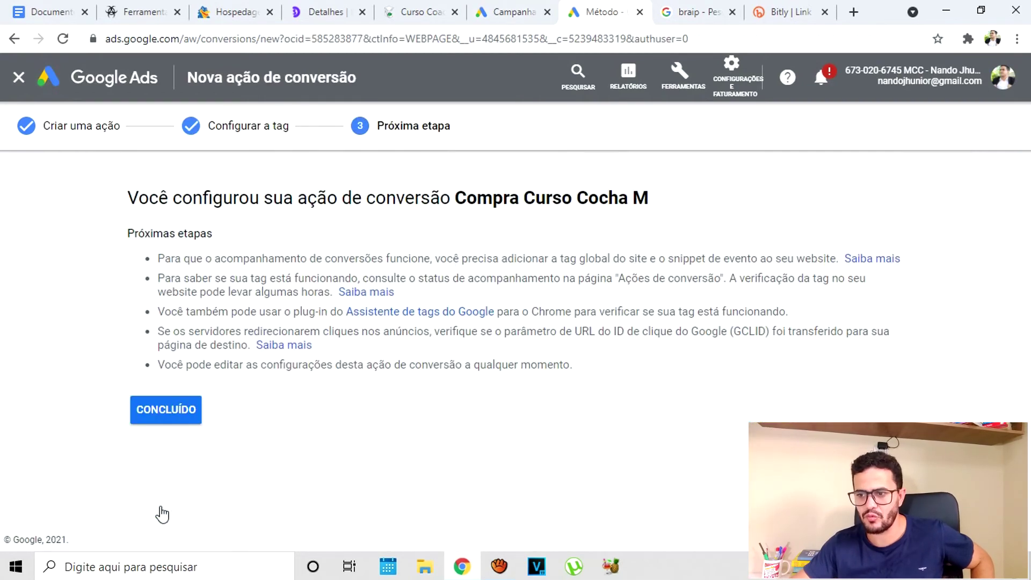
{"action": "left_click", "coordinate": [189, 420]}
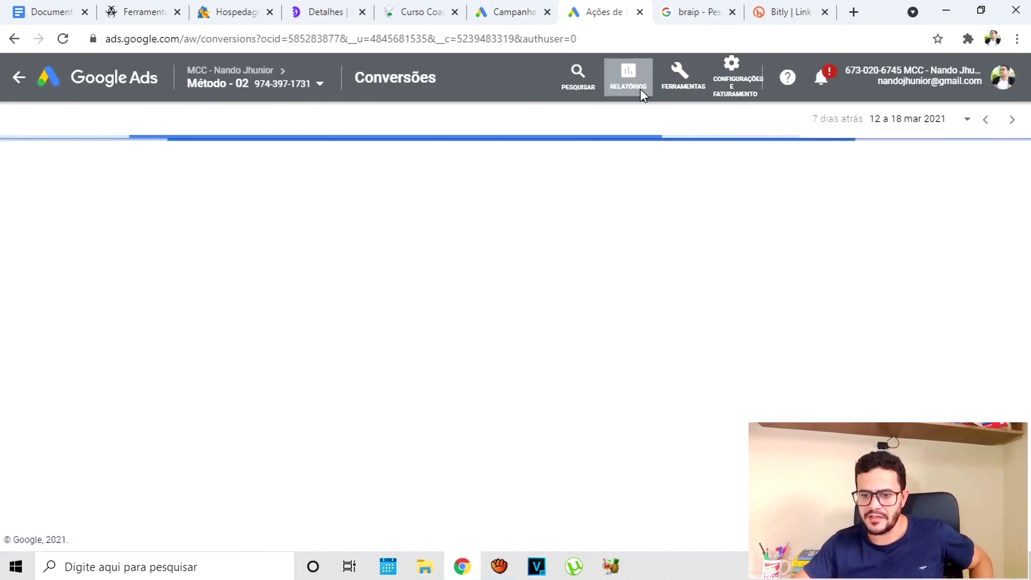
{"action": "left_click", "coordinate": [529, 12]}
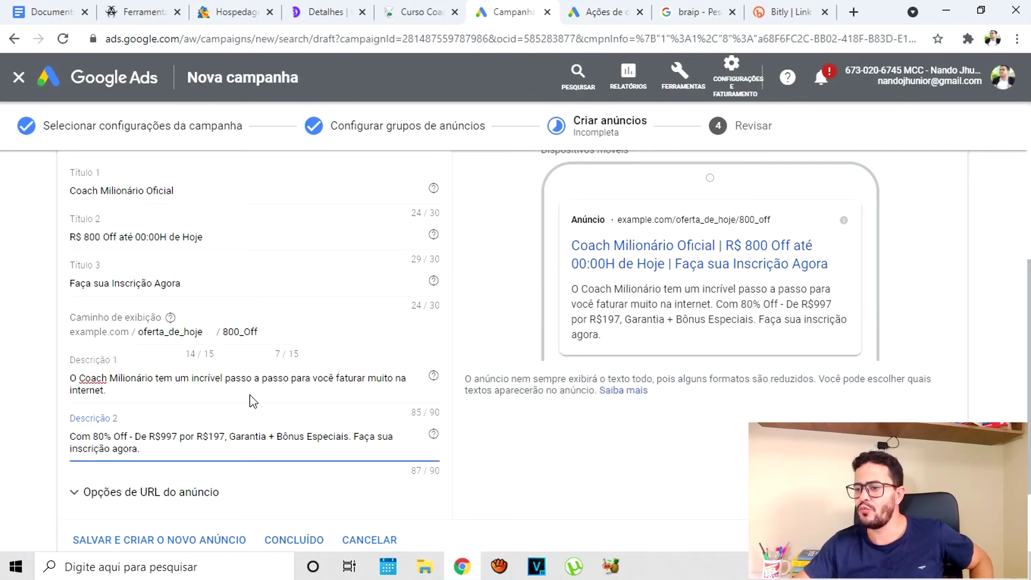
{"action": "scroll", "coordinate": [252, 398], "scroll_direction": "up", "scroll_amount": 2}
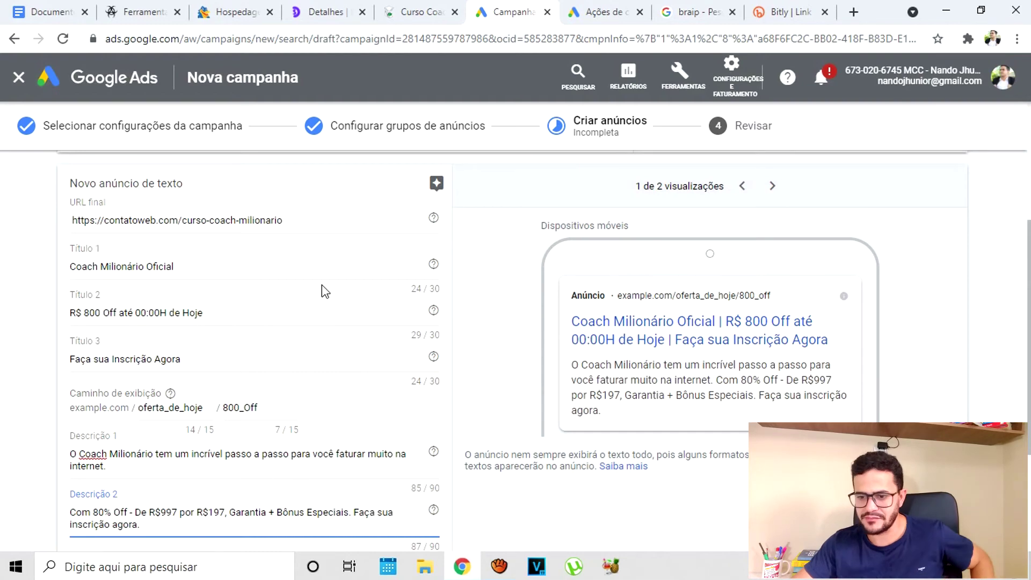
- Finish the text ad, save the ad stage and publish the Curso Coach Milionário campaign from the review page
{"action": "scroll", "coordinate": [322, 290], "scroll_direction": "down", "scroll_amount": 4}
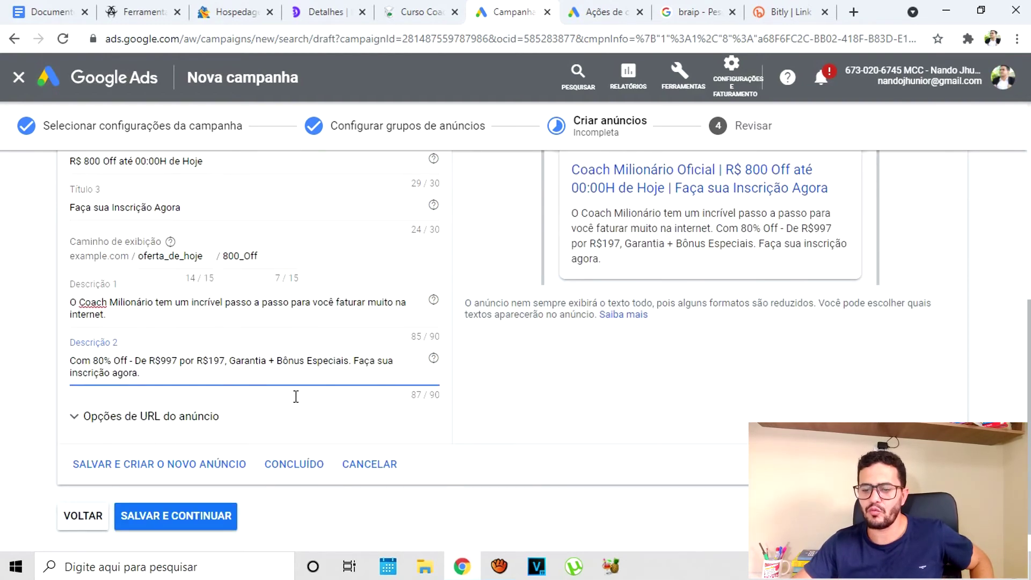
{"action": "left_click", "coordinate": [301, 469]}
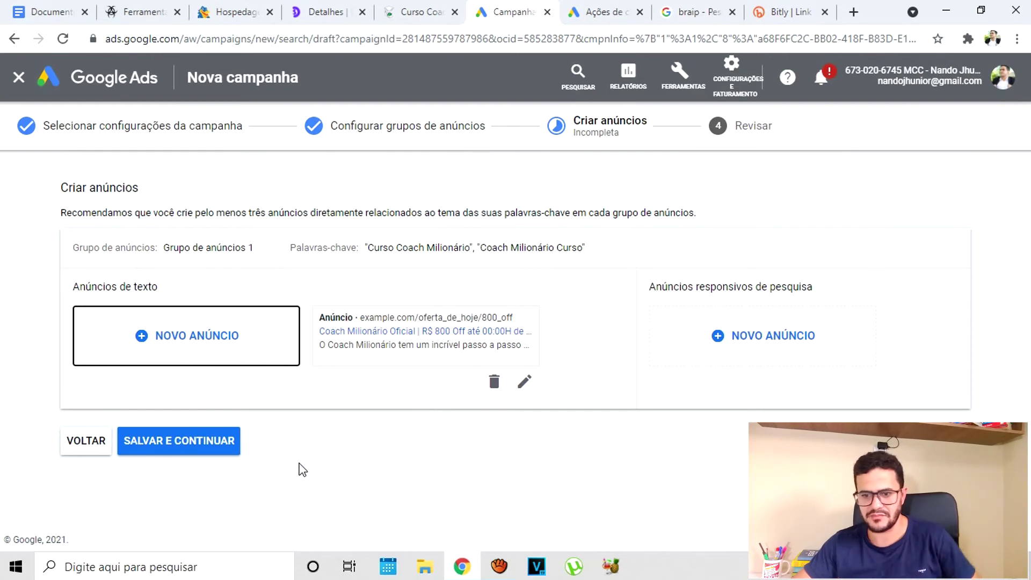
{"action": "left_click", "coordinate": [189, 448]}
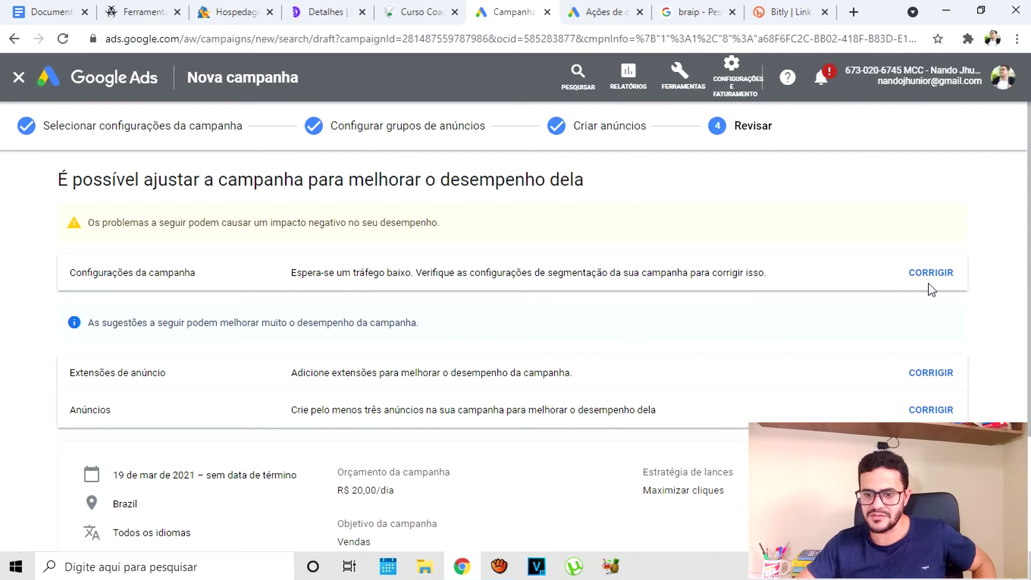
{"action": "scroll", "coordinate": [256, 319], "scroll_direction": "down", "scroll_amount": 3}
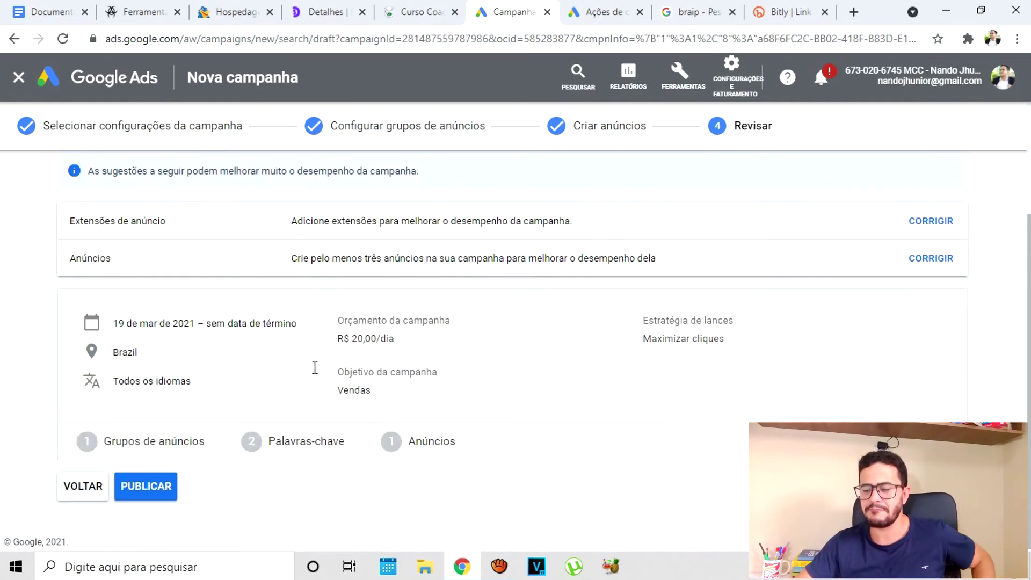
{"action": "left_click", "coordinate": [143, 486]}
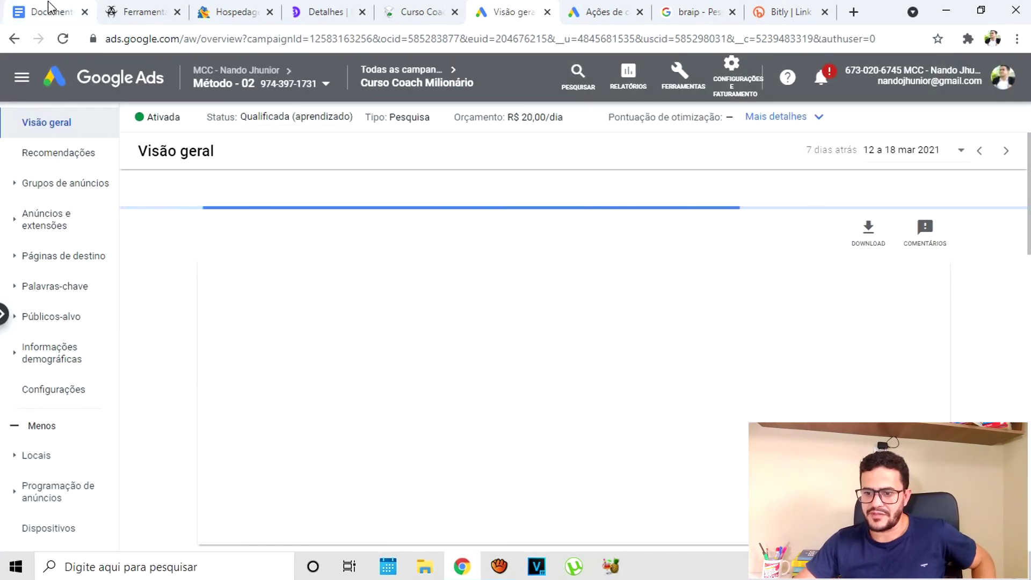
- In the Google Docs notes, find the negative keywords baixar, gratis, pdf and entrar and copy them
{"action": "left_click", "coordinate": [48, 10]}
{"action": "scroll", "coordinate": [517, 376], "scroll_direction": "down", "scroll_amount": 10}
{"action": "scroll", "coordinate": [483, 408], "scroll_direction": "up", "scroll_amount": 10}
{"action": "scroll", "coordinate": [456, 421], "scroll_direction": "up", "scroll_amount": 10}
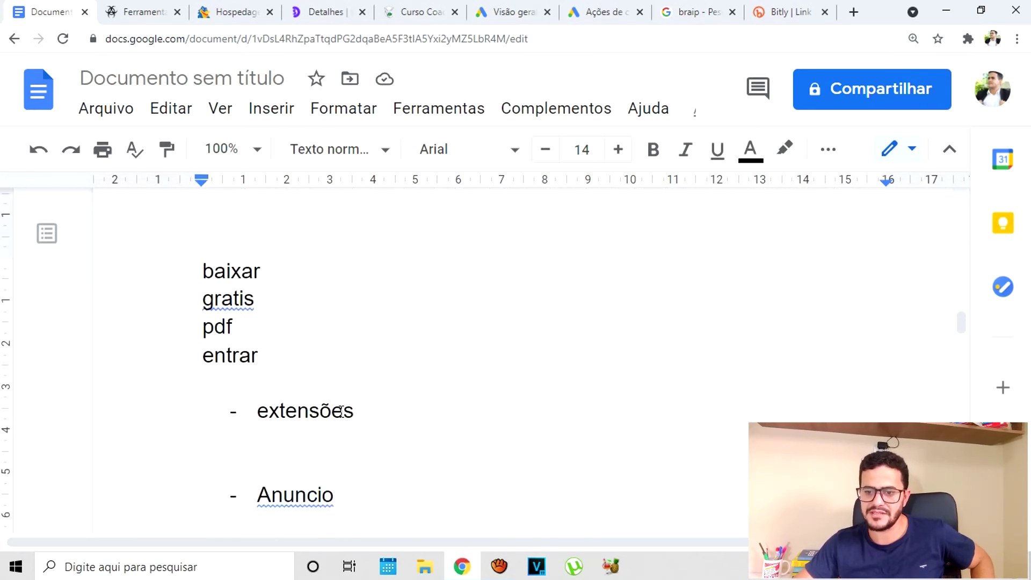
{"action": "scroll", "coordinate": [311, 425], "scroll_direction": "up", "scroll_amount": 1}
{"action": "scroll", "coordinate": [276, 429], "scroll_direction": "up", "scroll_amount": 1}
{"action": "scroll", "coordinate": [283, 430], "scroll_direction": "down", "scroll_amount": 1}
{"action": "scroll", "coordinate": [285, 433], "scroll_direction": "up", "scroll_amount": 2}
{"action": "scroll", "coordinate": [286, 439], "scroll_direction": "down", "scroll_amount": 1}
{"action": "scroll", "coordinate": [286, 440], "scroll_direction": "down", "scroll_amount": 1}
{"action": "left_click_drag", "start_coordinate": [274, 437], "coordinate": [200, 350]}
{"action": "right_click", "coordinate": [234, 356]}
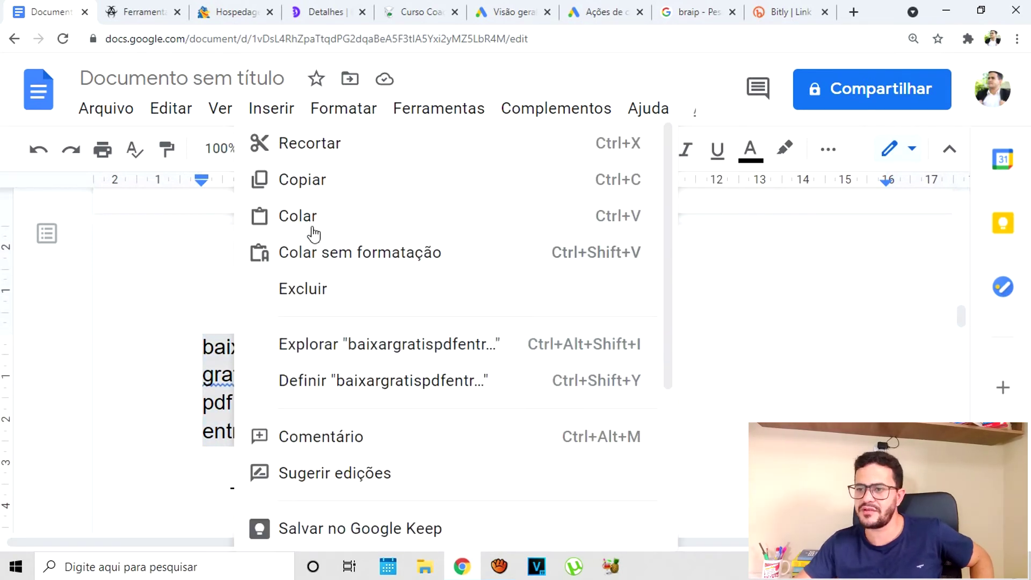
{"action": "left_click", "coordinate": [324, 188]}
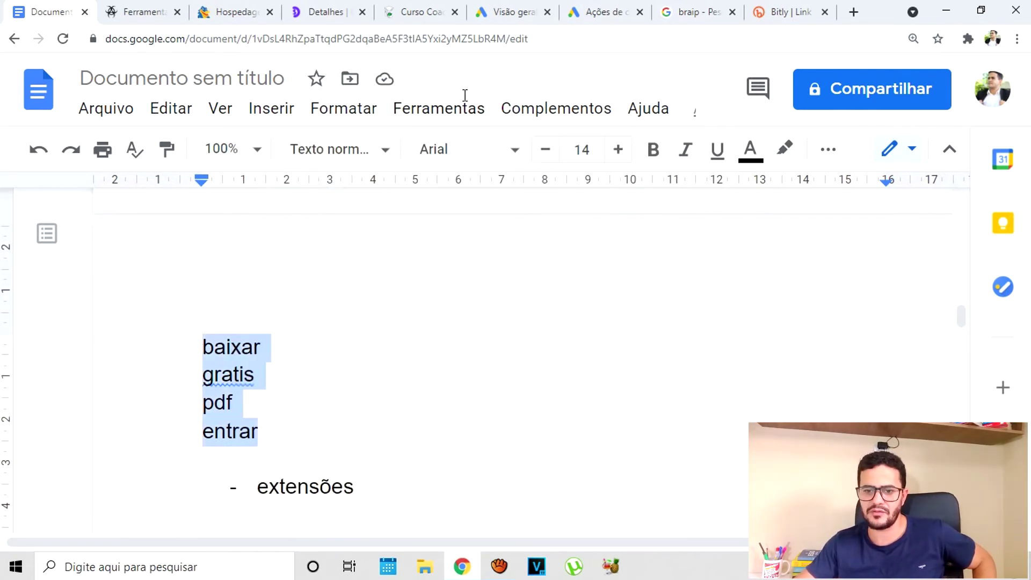
- Back in Google Ads, enter baixar, gratis, pdf and entrar as new negative keywords for the Curso Coach Milionário campaign
{"action": "left_click", "coordinate": [512, 12]}
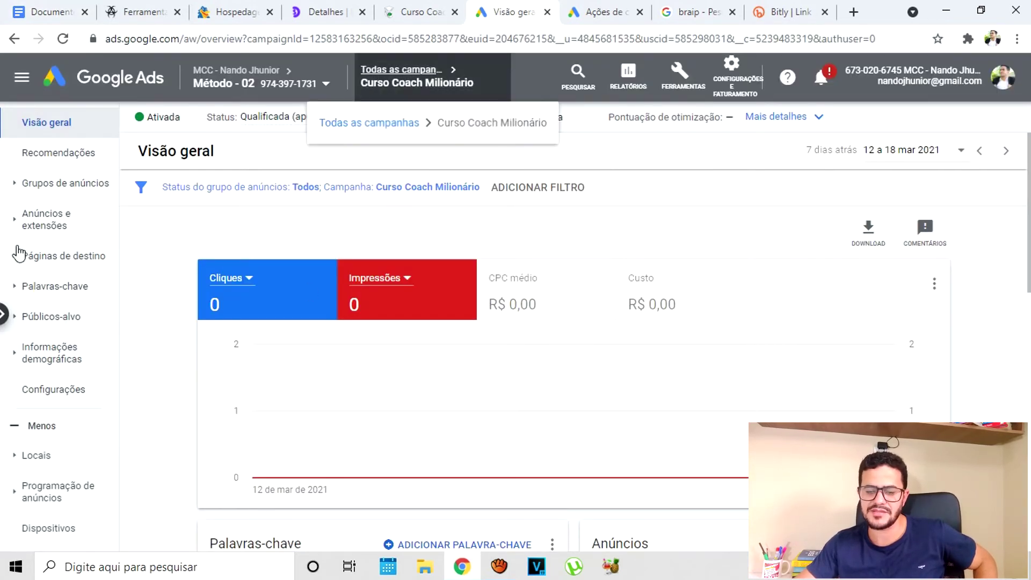
{"action": "left_click", "coordinate": [62, 290]}
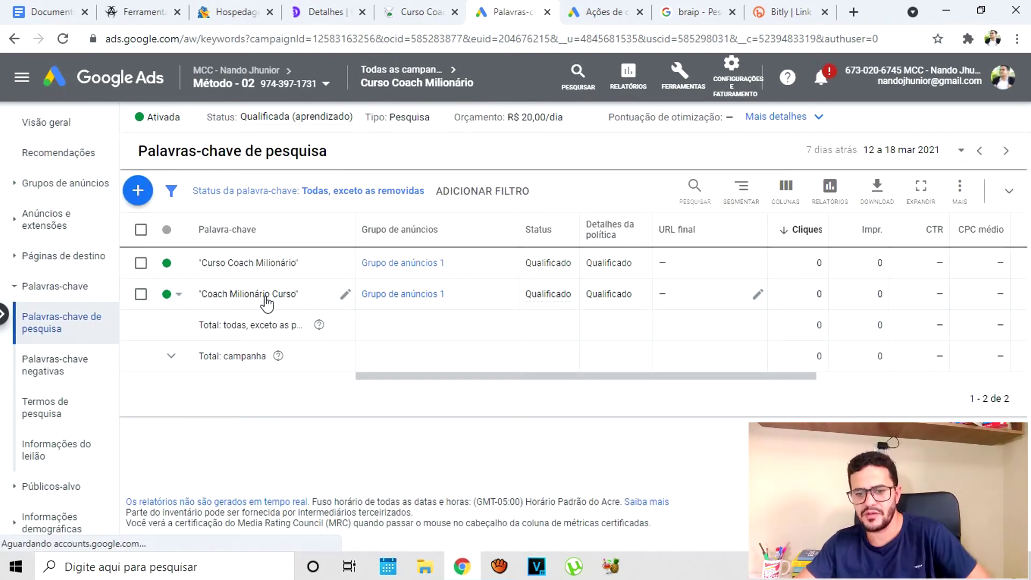
{"action": "left_click", "coordinate": [51, 379]}
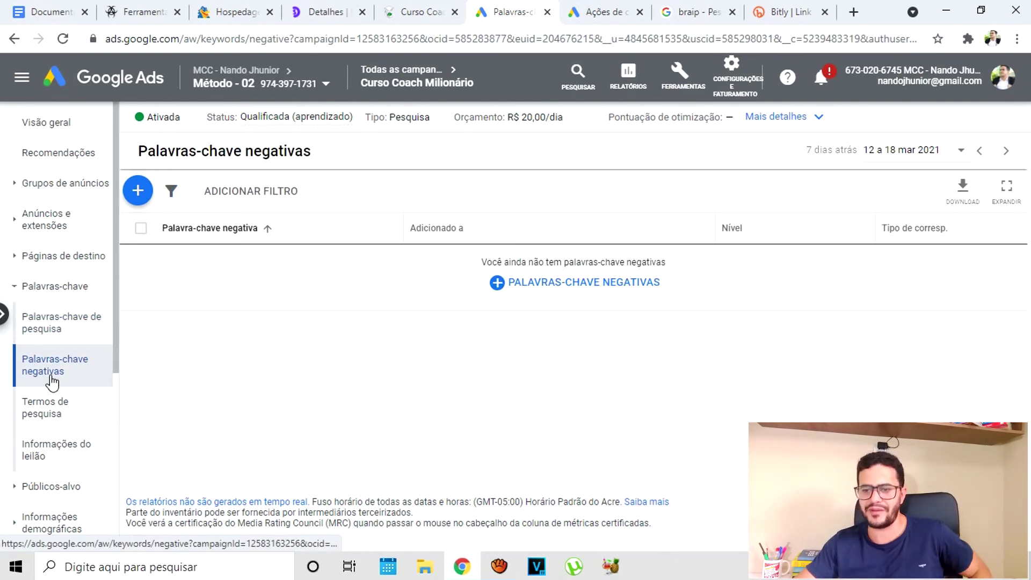
{"action": "left_click", "coordinate": [645, 288]}
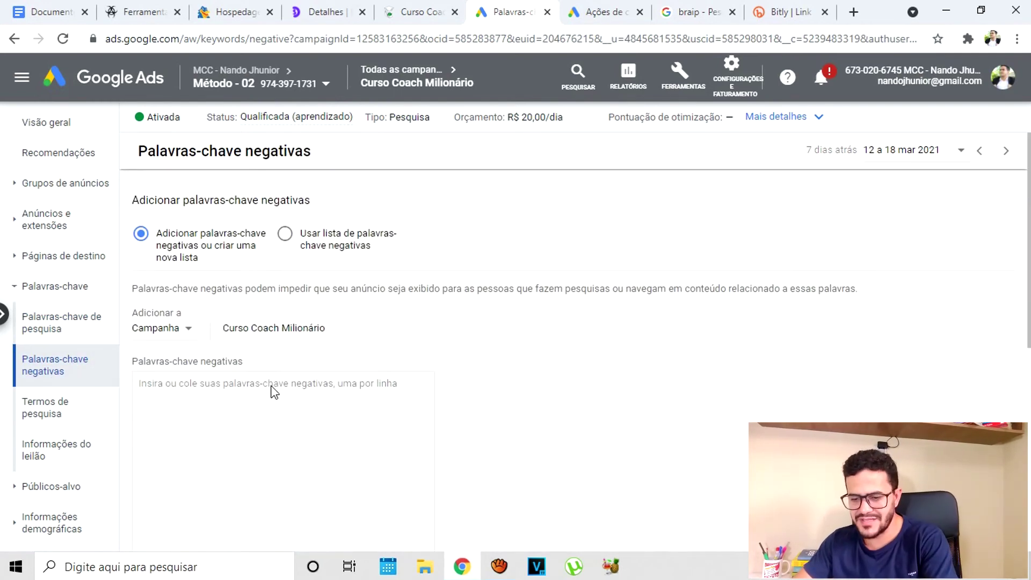
{"action": "key", "text": "ctrl+v"}
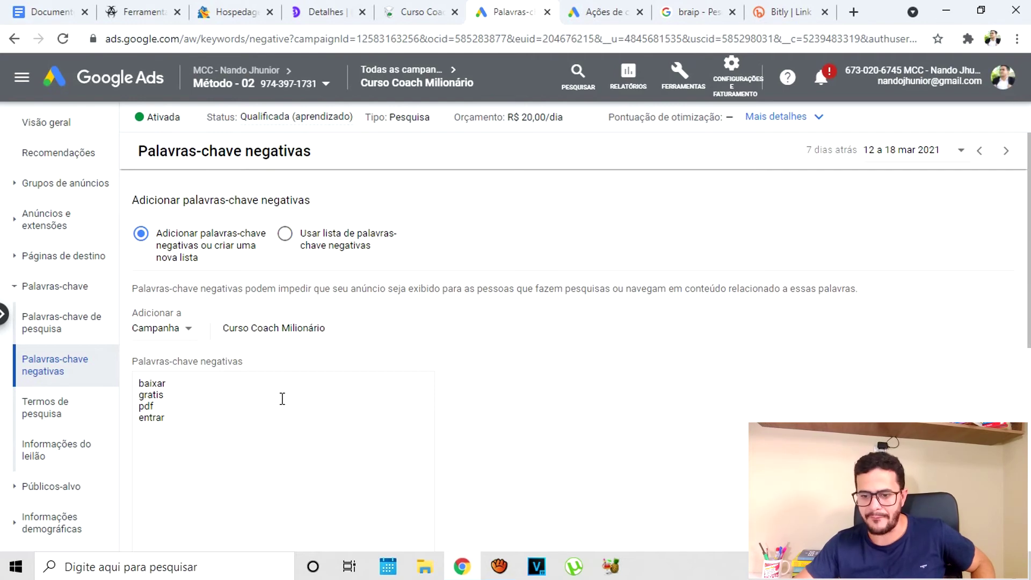
- Check the entered negative keywords and save them to the campaign without adding them to a shared list
{"action": "scroll", "coordinate": [282, 398], "scroll_direction": "down", "scroll_amount": 4}
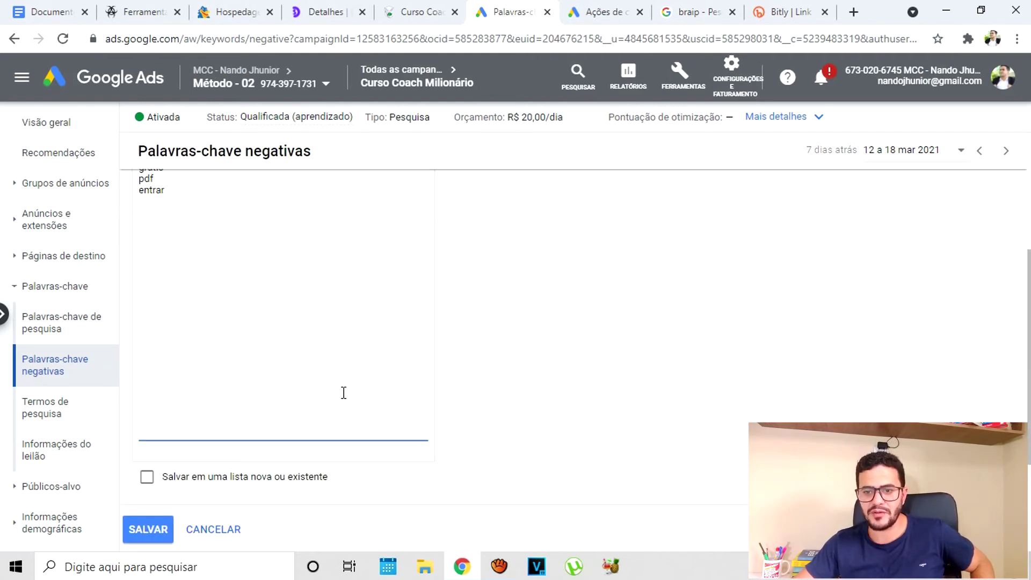
{"action": "scroll", "coordinate": [268, 424], "scroll_direction": "down", "scroll_amount": 1}
{"action": "scroll", "coordinate": [178, 387], "scroll_direction": "up", "scroll_amount": 4}
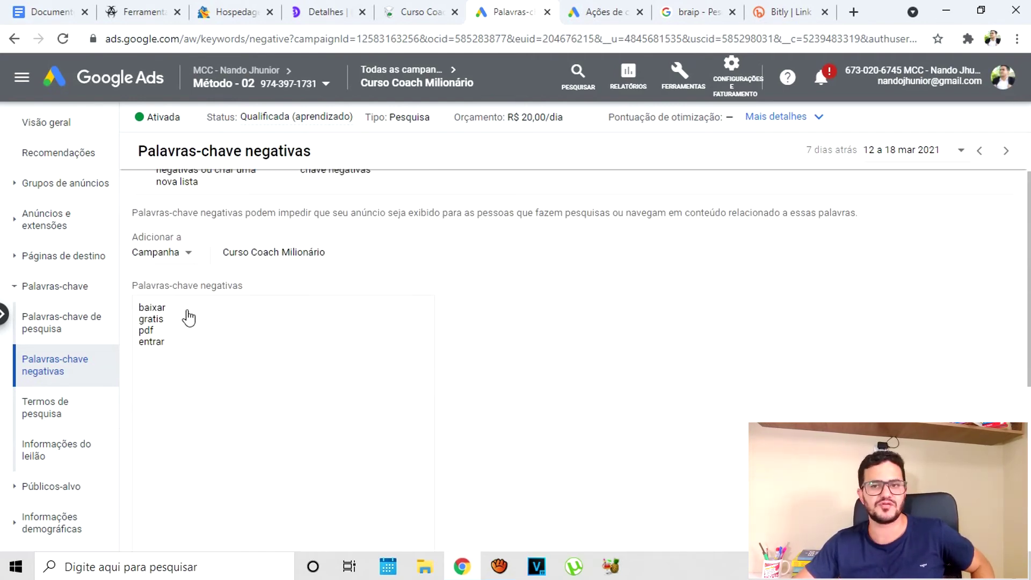
{"action": "left_click_drag", "start_coordinate": [166, 307], "coordinate": [138, 307]}
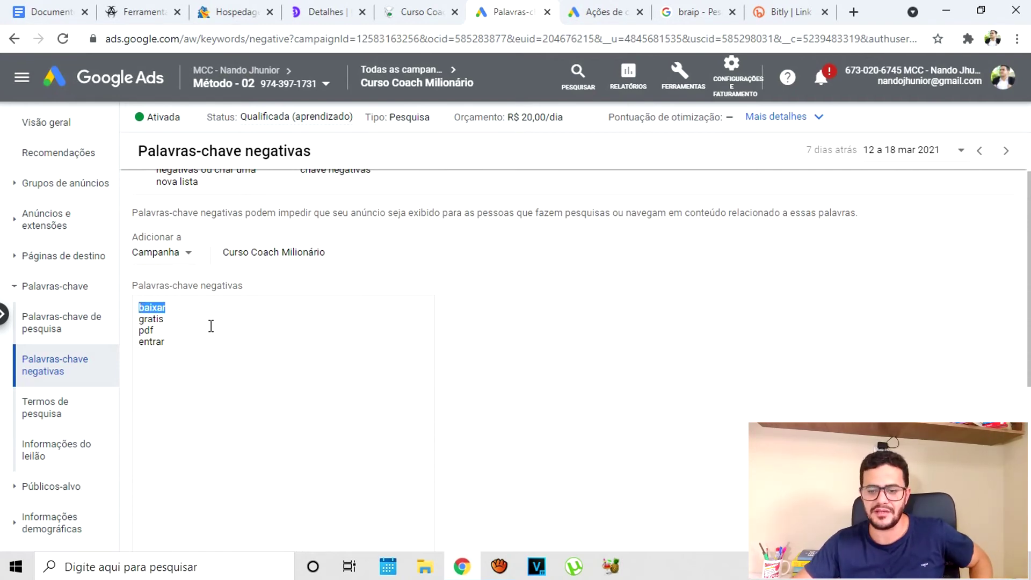
{"action": "scroll", "coordinate": [210, 326], "scroll_direction": "down", "scroll_amount": 5}
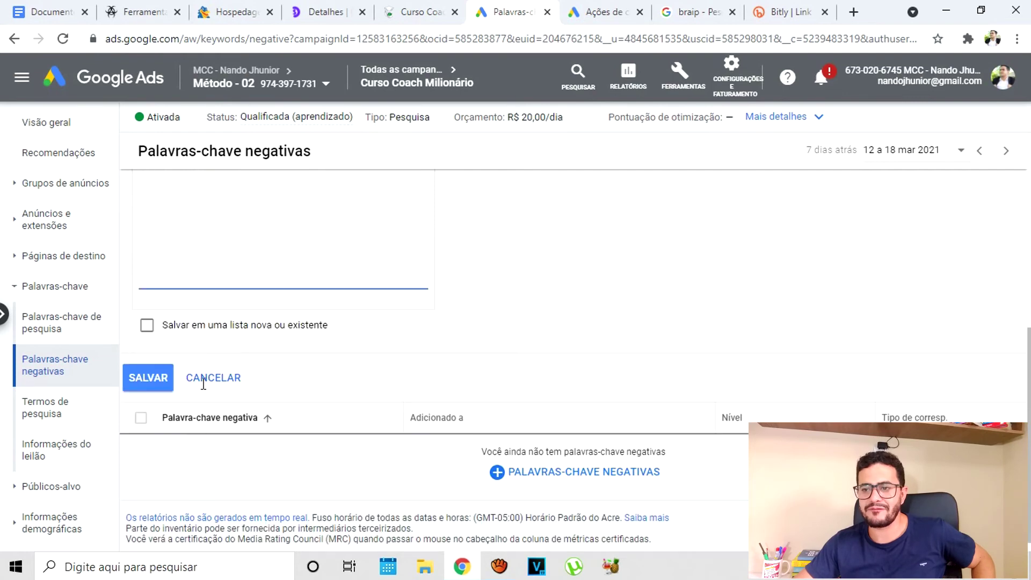
{"action": "left_click", "coordinate": [161, 388]}
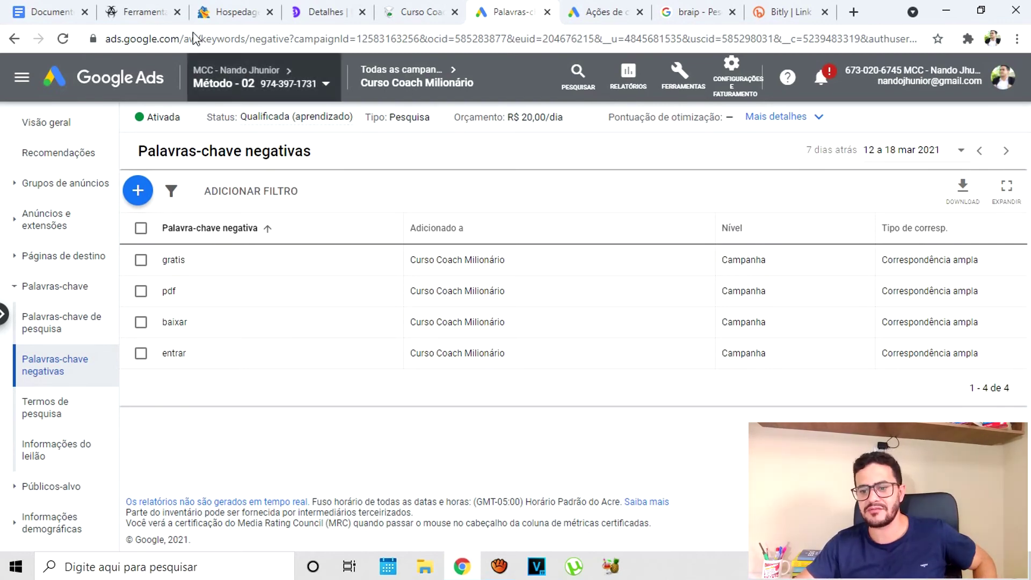
- Return to the Google Docs notes and locate the "palavras chaves negativas" section
{"action": "left_click", "coordinate": [37, 13]}
{"action": "scroll", "coordinate": [422, 292], "scroll_direction": "up", "scroll_amount": 20}
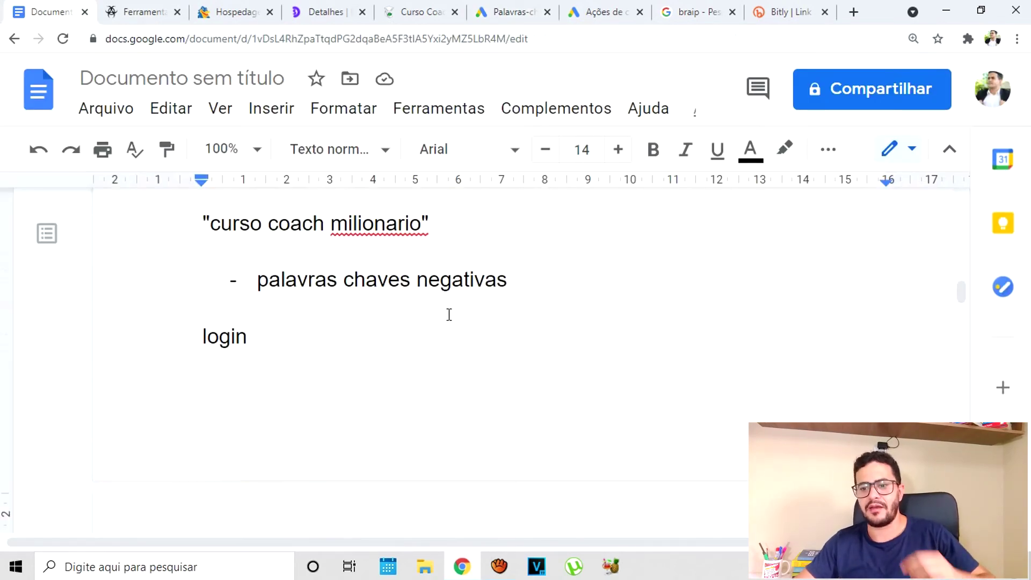